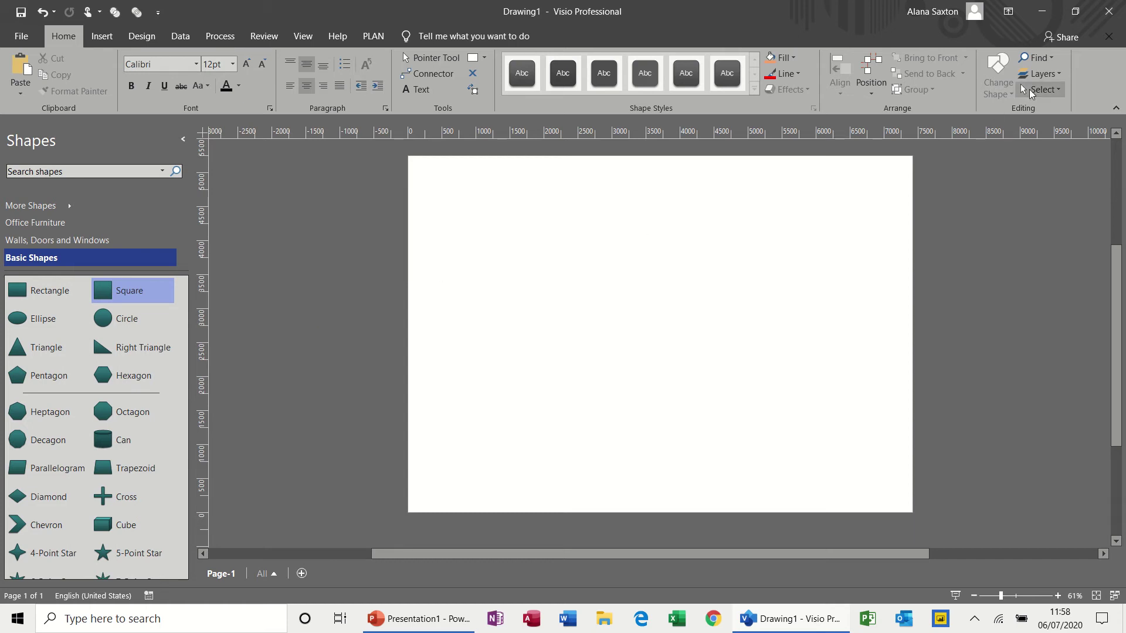
Inspect the drawing's empty Layer Properties and close it
{"action": "left_click", "coordinate": [1050, 78]}
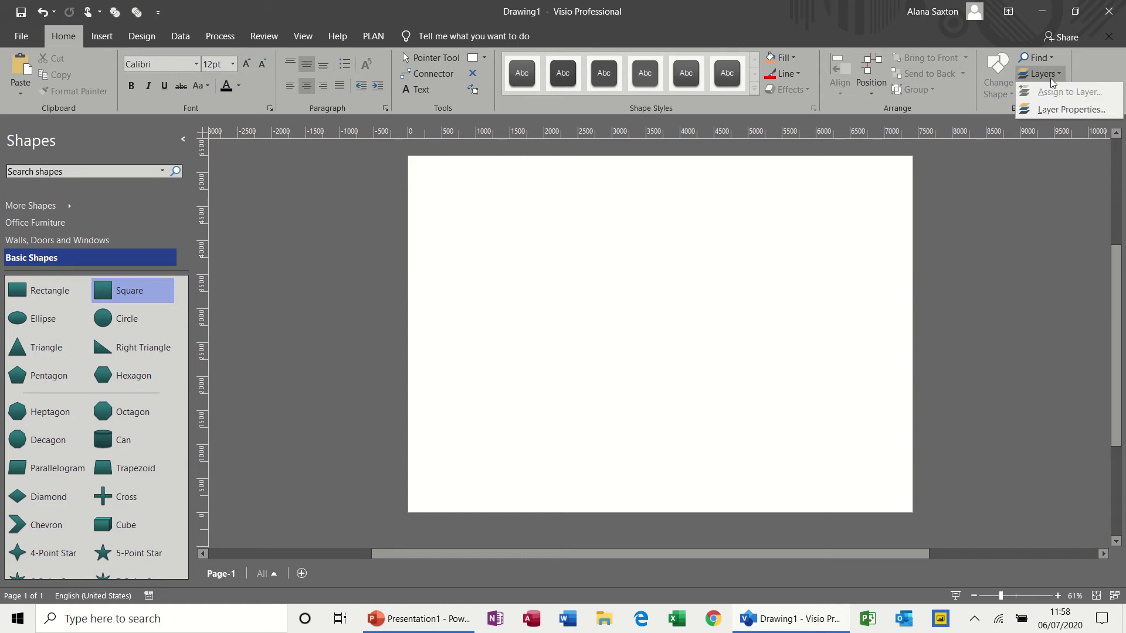
{"action": "left_click", "coordinate": [1058, 112]}
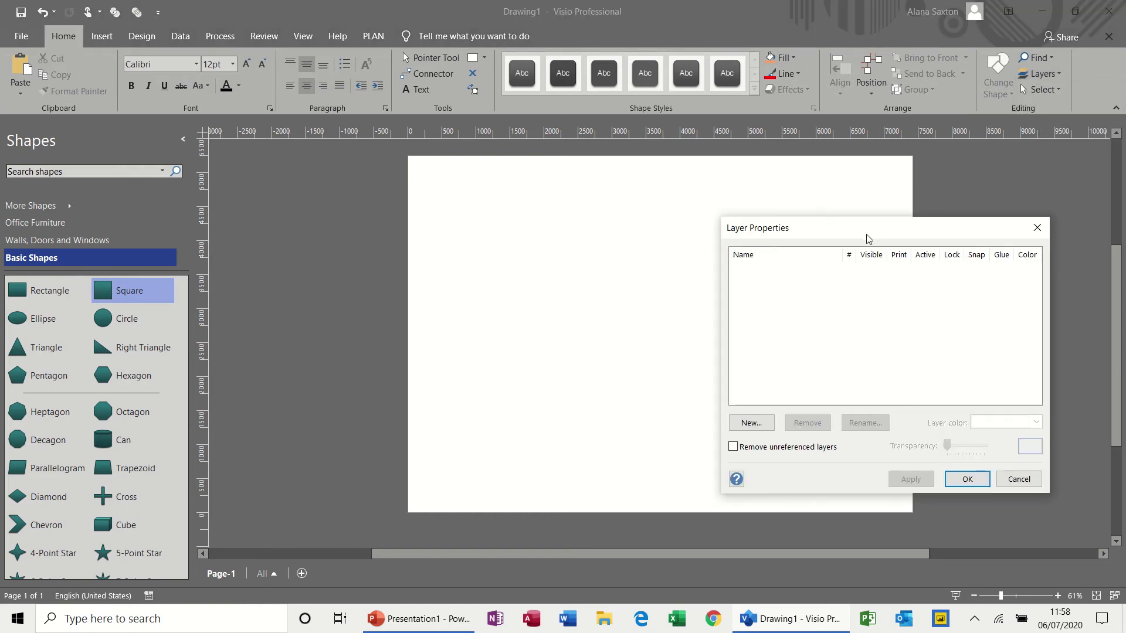
{"action": "left_click_drag", "start_coordinate": [867, 235], "coordinate": [661, 219]}
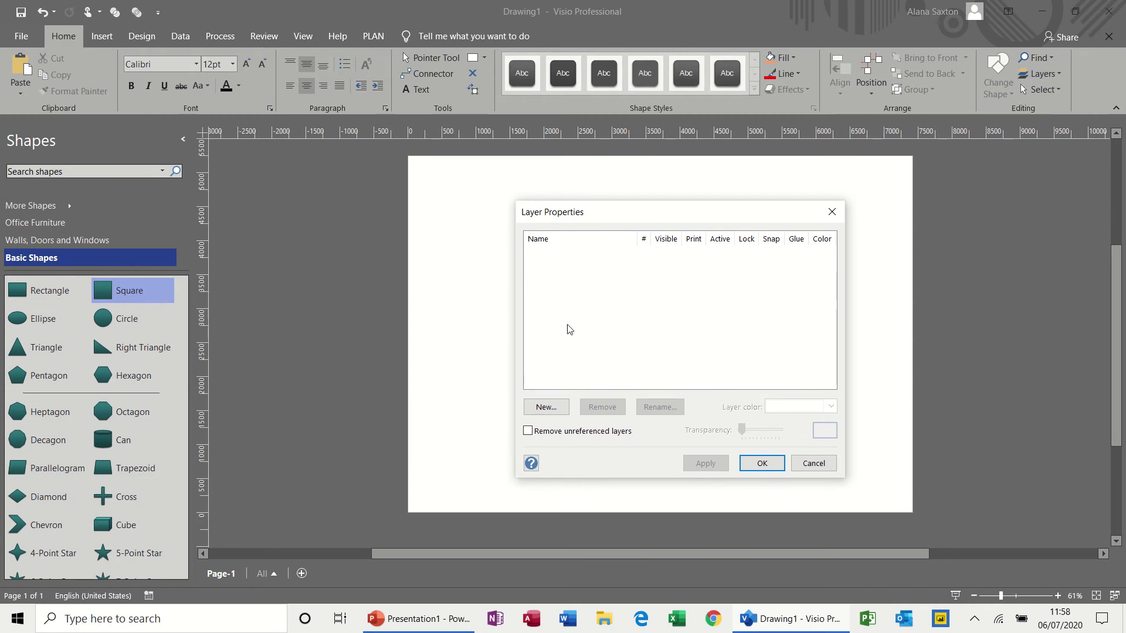
{"action": "left_click", "coordinate": [843, 214]}
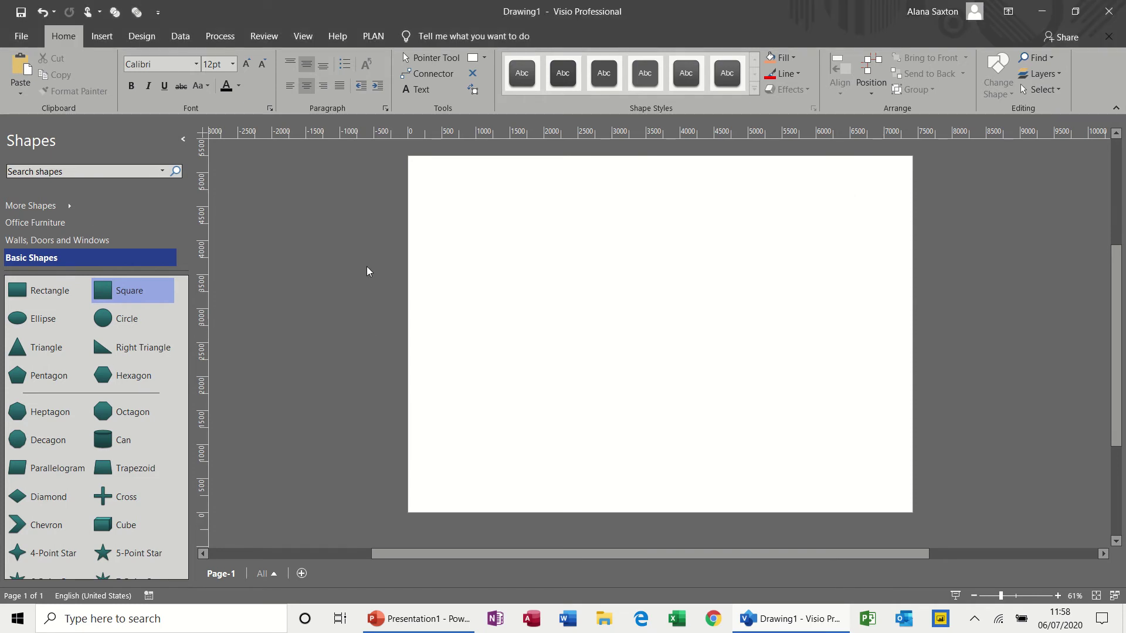
Place a Storage unit from Office Furniture, review its furniture layers, then delete it
{"action": "left_click", "coordinate": [73, 226]}
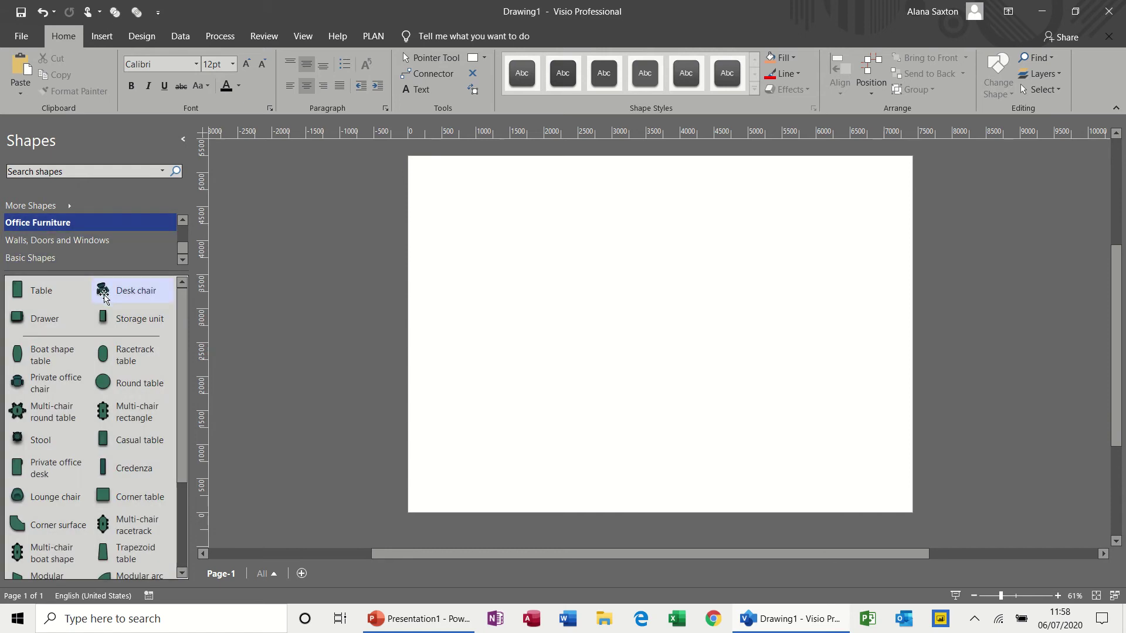
{"action": "left_click_drag", "start_coordinate": [111, 317], "coordinate": [548, 245]}
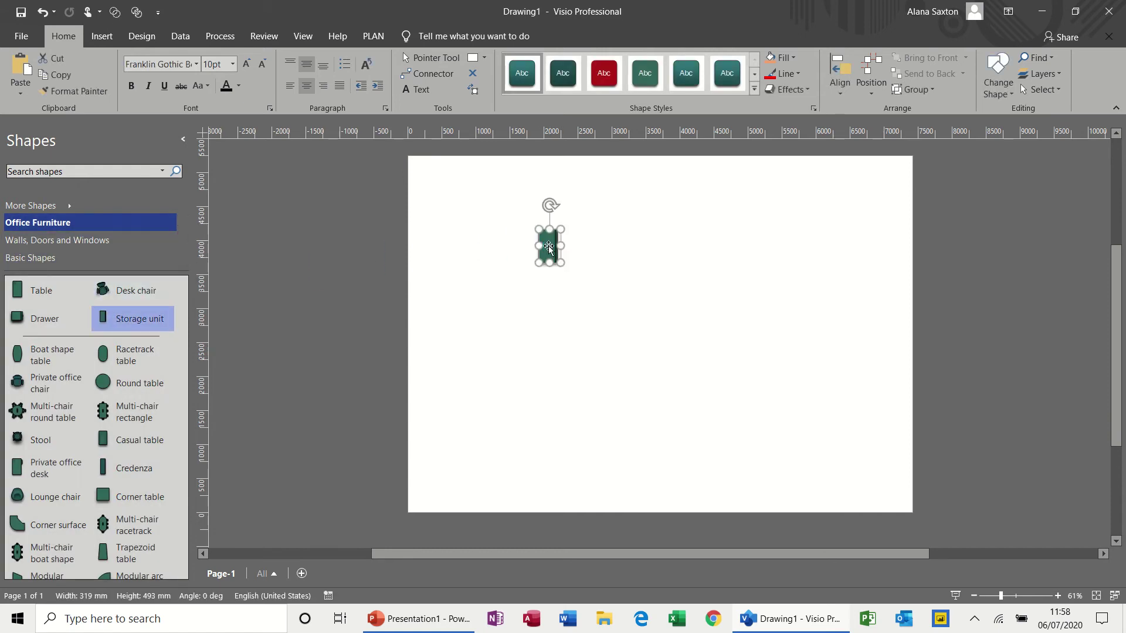
{"action": "left_click", "coordinate": [1059, 79]}
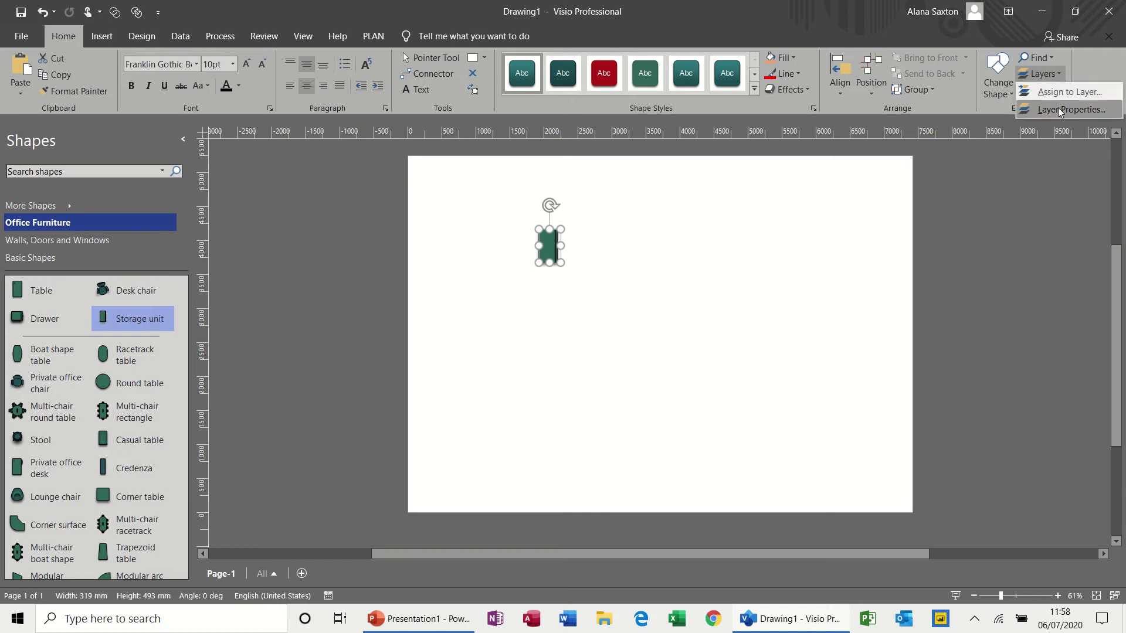
{"action": "left_click", "coordinate": [1060, 111]}
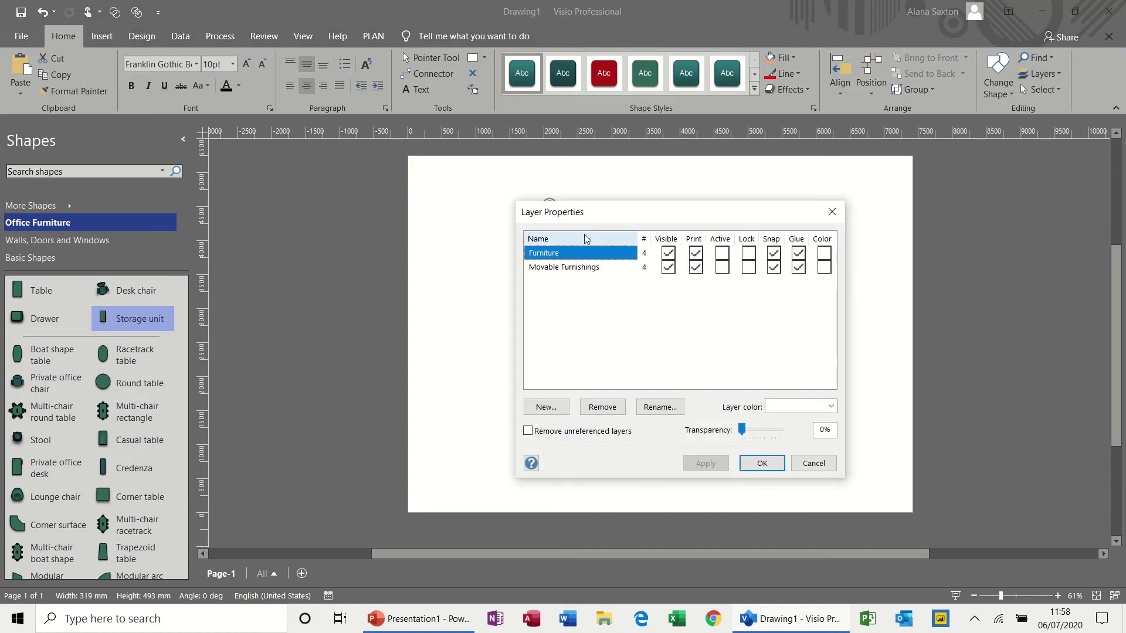
{"action": "left_click_drag", "start_coordinate": [623, 219], "coordinate": [593, 326]}
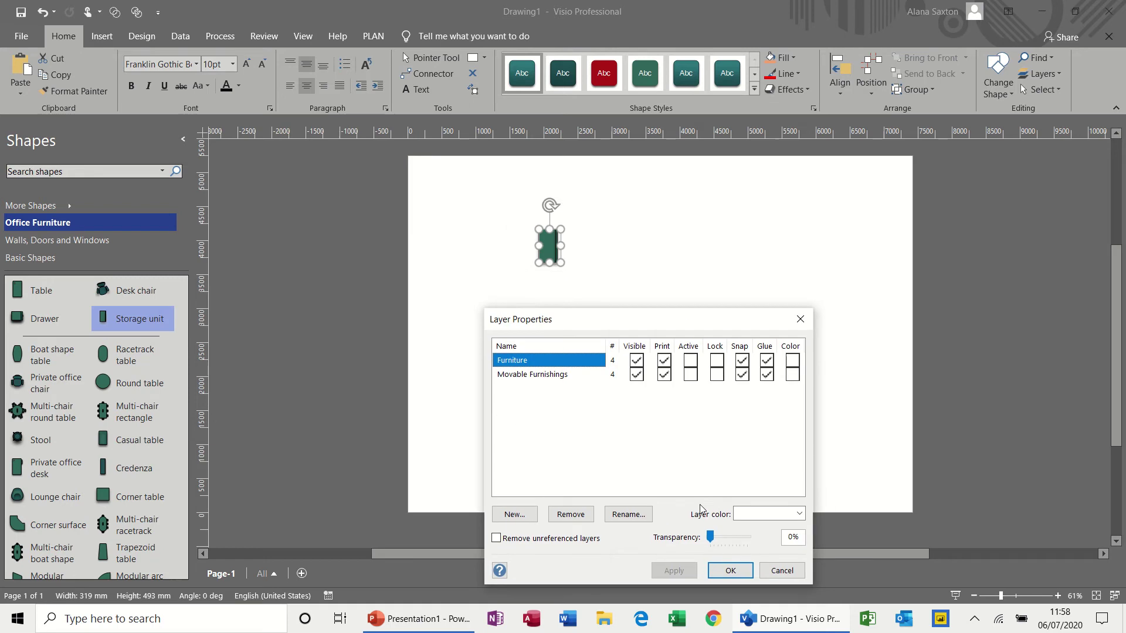
{"action": "left_click", "coordinate": [769, 571]}
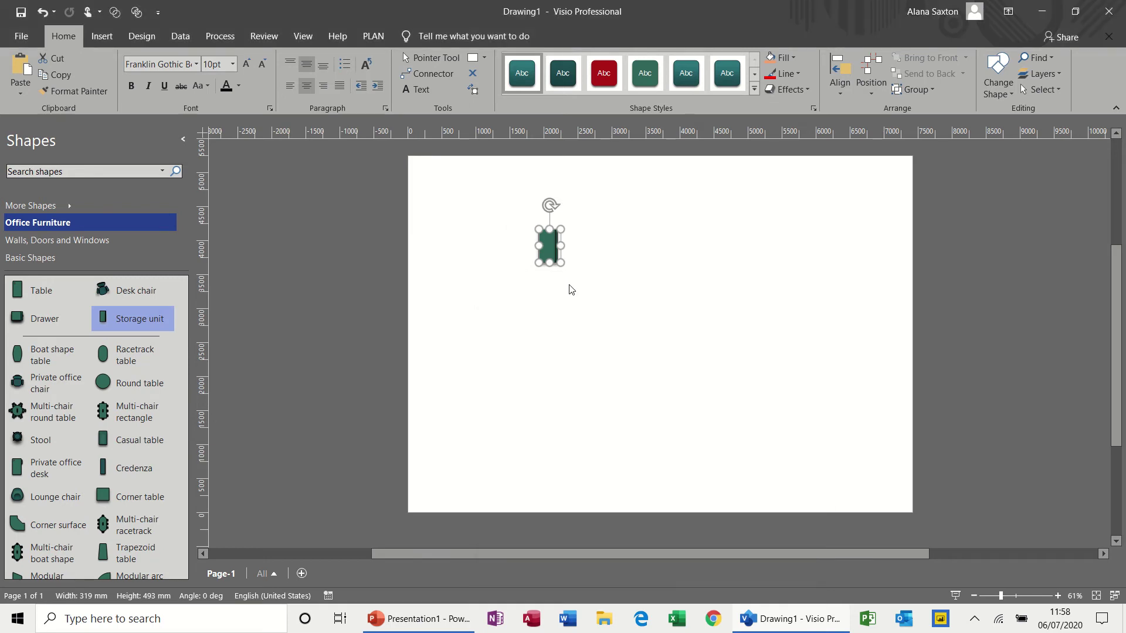
{"action": "key", "text": "Delete"}
Add a Square from Basic Shapes and remove the Furniture and Movable Furnishings layers
{"action": "left_click", "coordinate": [67, 258]}
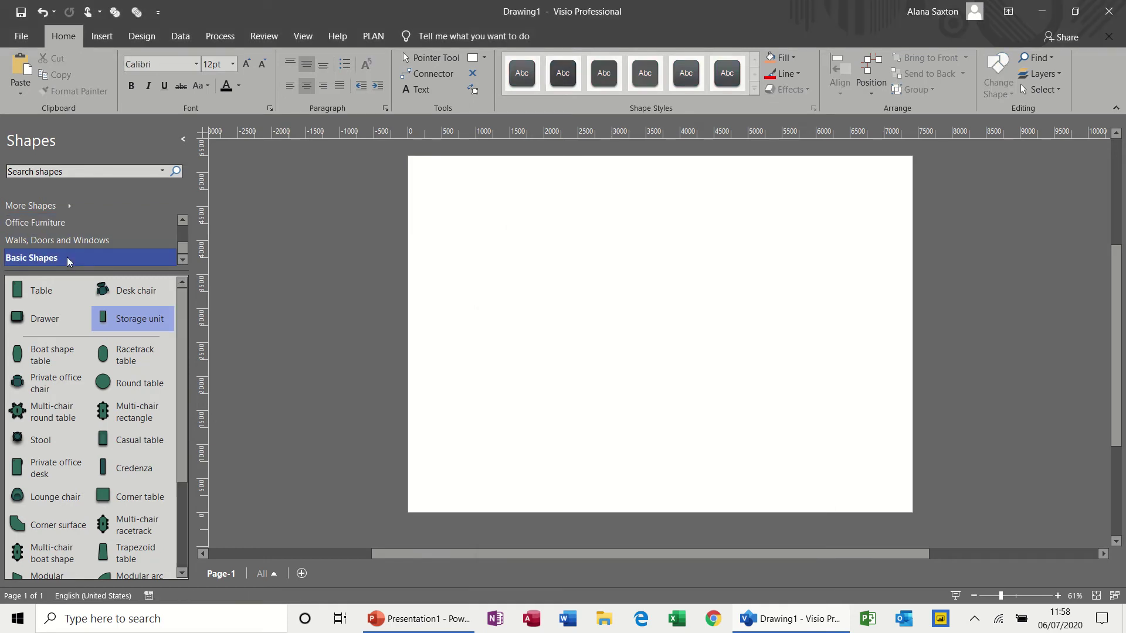
{"action": "left_click_drag", "start_coordinate": [117, 296], "coordinate": [544, 289]}
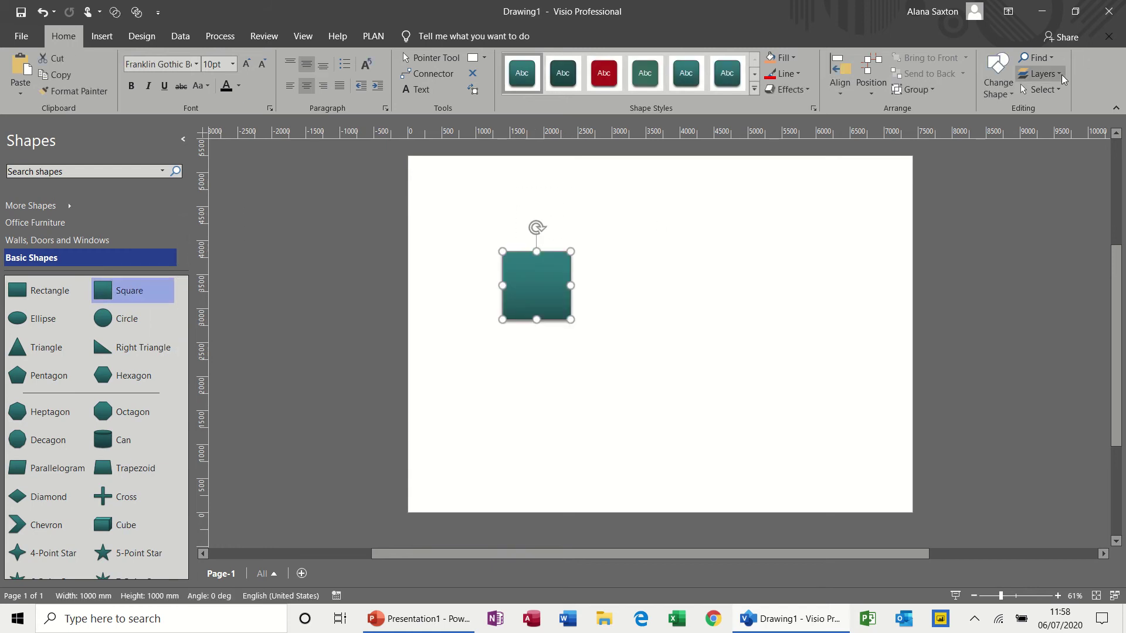
{"action": "left_click", "coordinate": [1060, 72]}
{"action": "left_click", "coordinate": [1052, 106]}
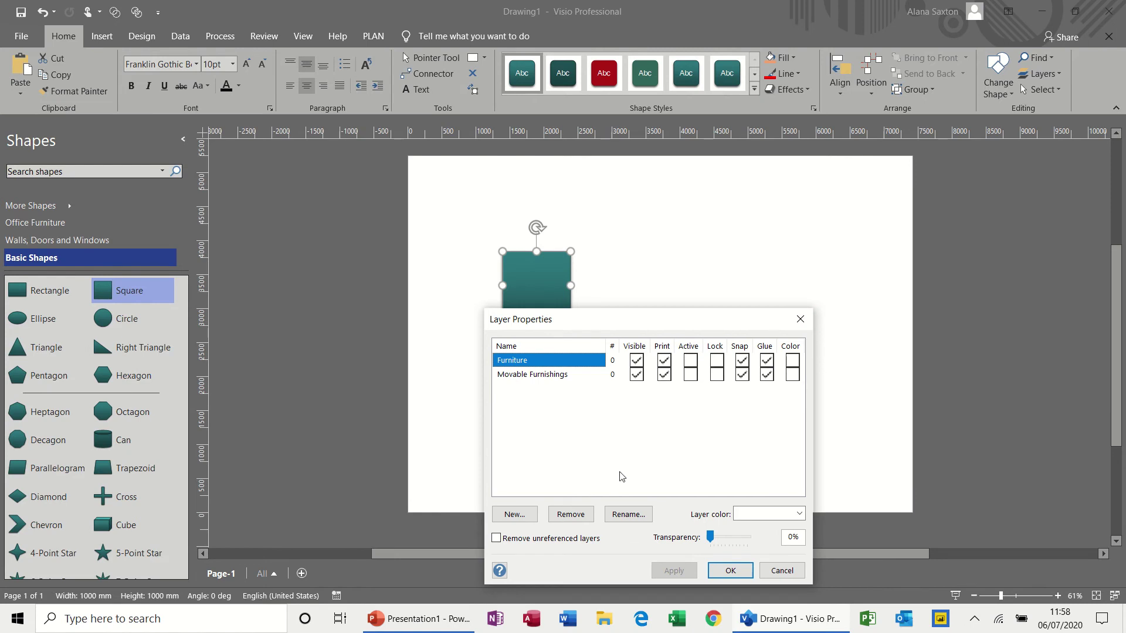
{"action": "left_click", "coordinate": [584, 512]}
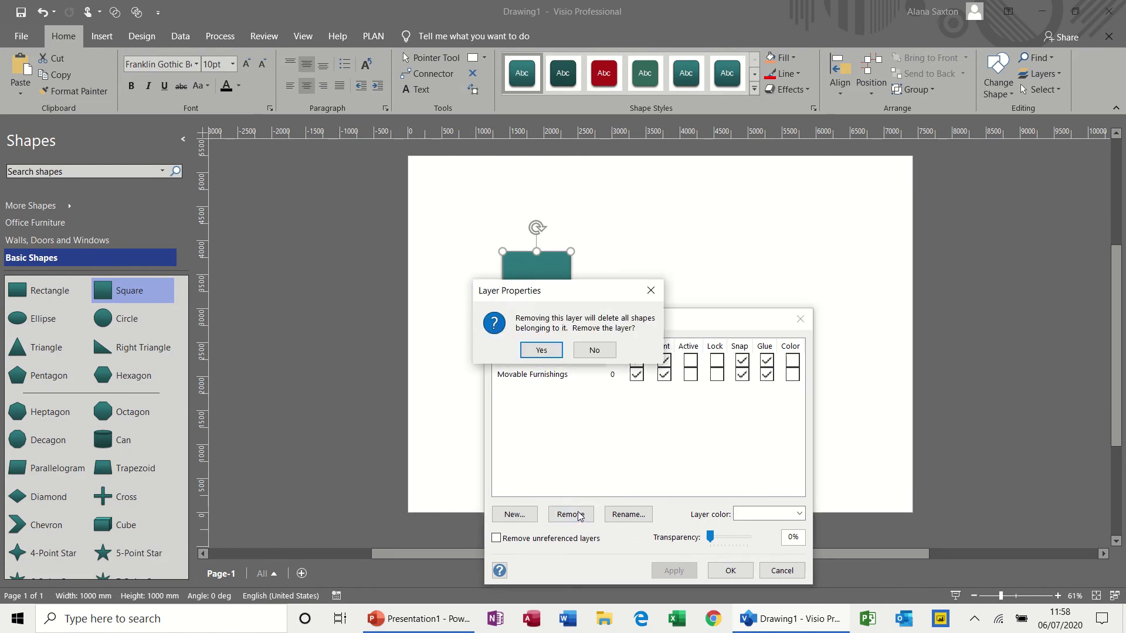
{"action": "left_click", "coordinate": [546, 355]}
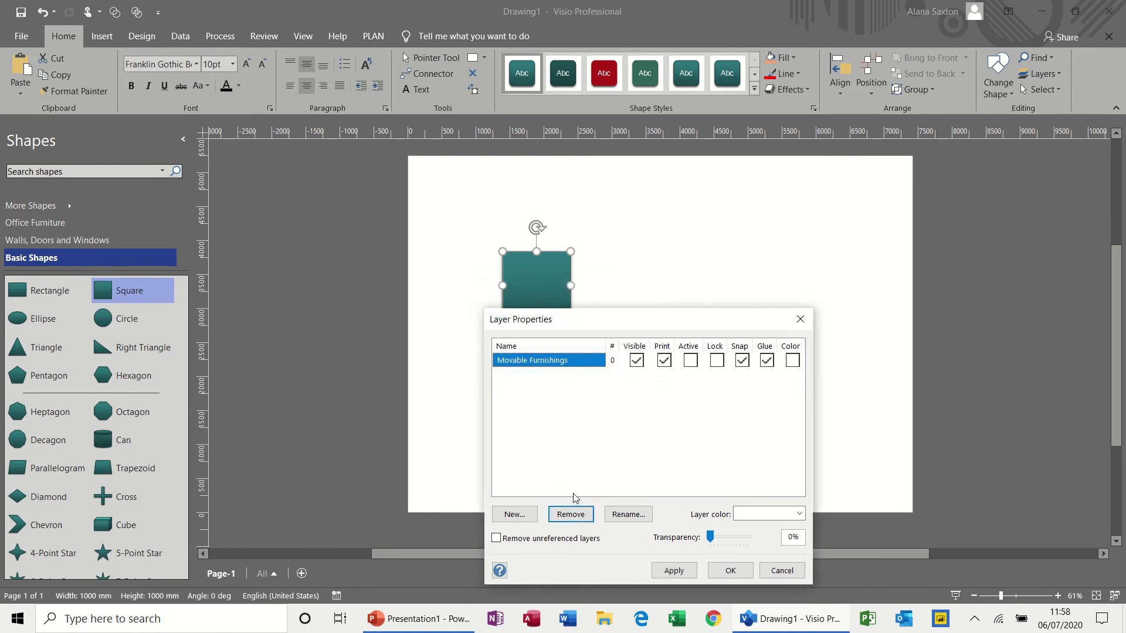
{"action": "left_click", "coordinate": [730, 571]}
Move the first square left, add a second square, and put the left one on new layer Red
{"action": "left_click_drag", "start_coordinate": [526, 278], "coordinate": [488, 237]}
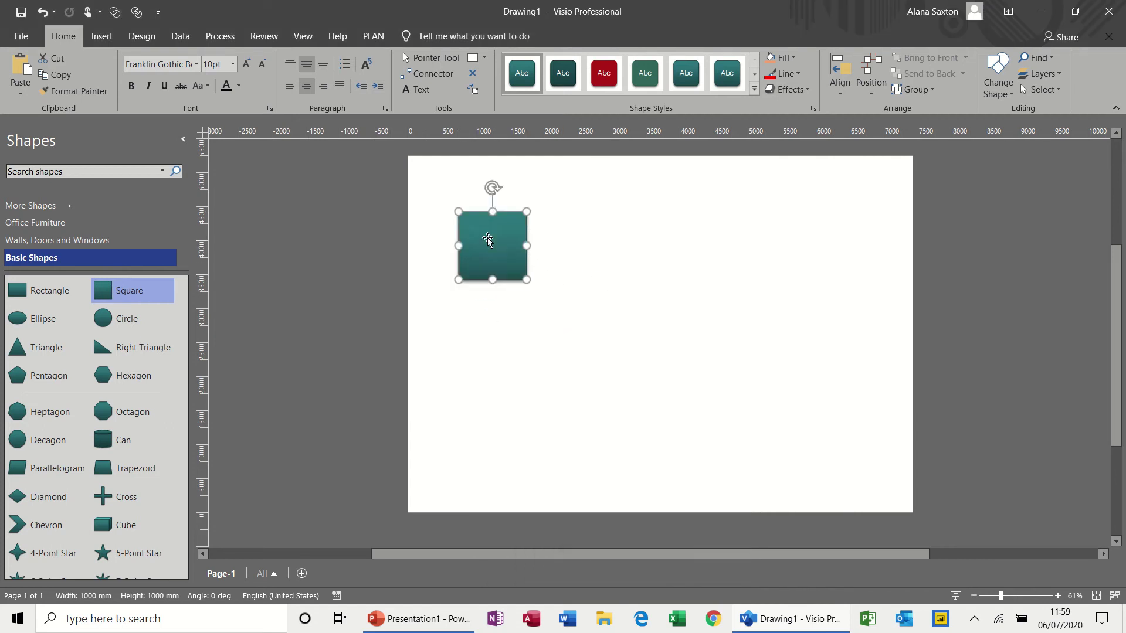
{"action": "left_click_drag", "start_coordinate": [100, 296], "coordinate": [684, 252]}
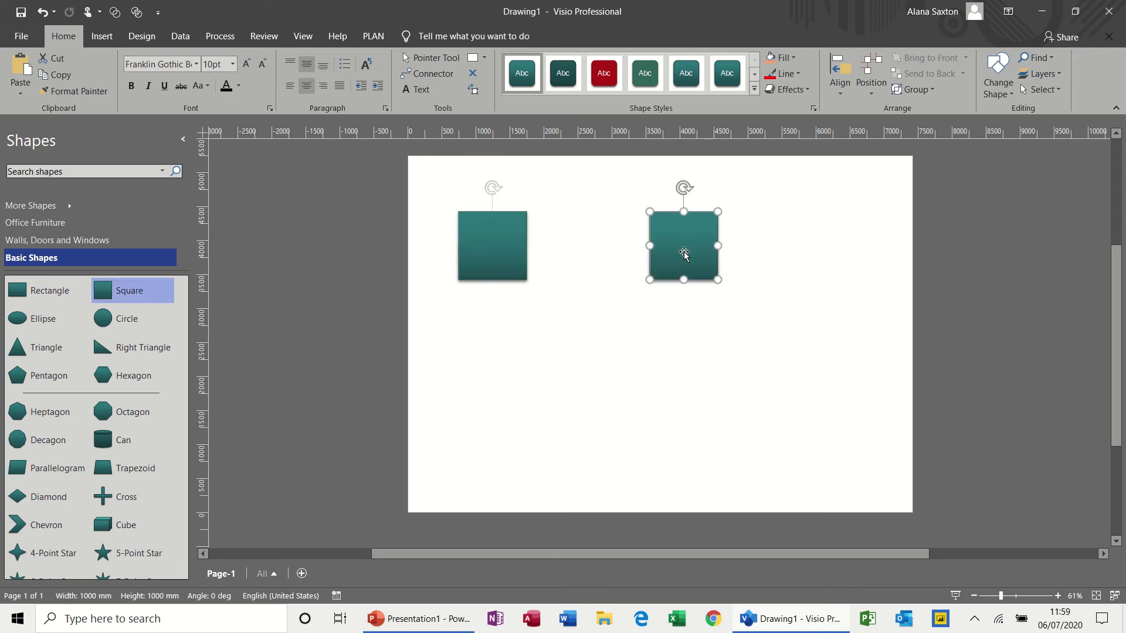
{"action": "left_click", "coordinate": [505, 234]}
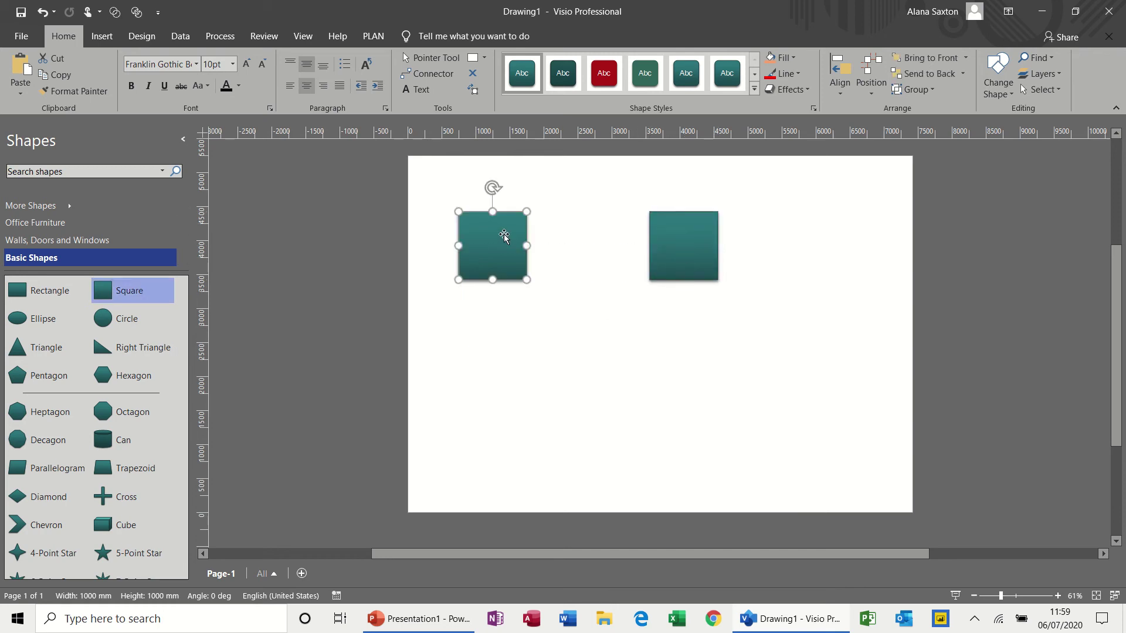
{"action": "left_click", "coordinate": [1054, 77]}
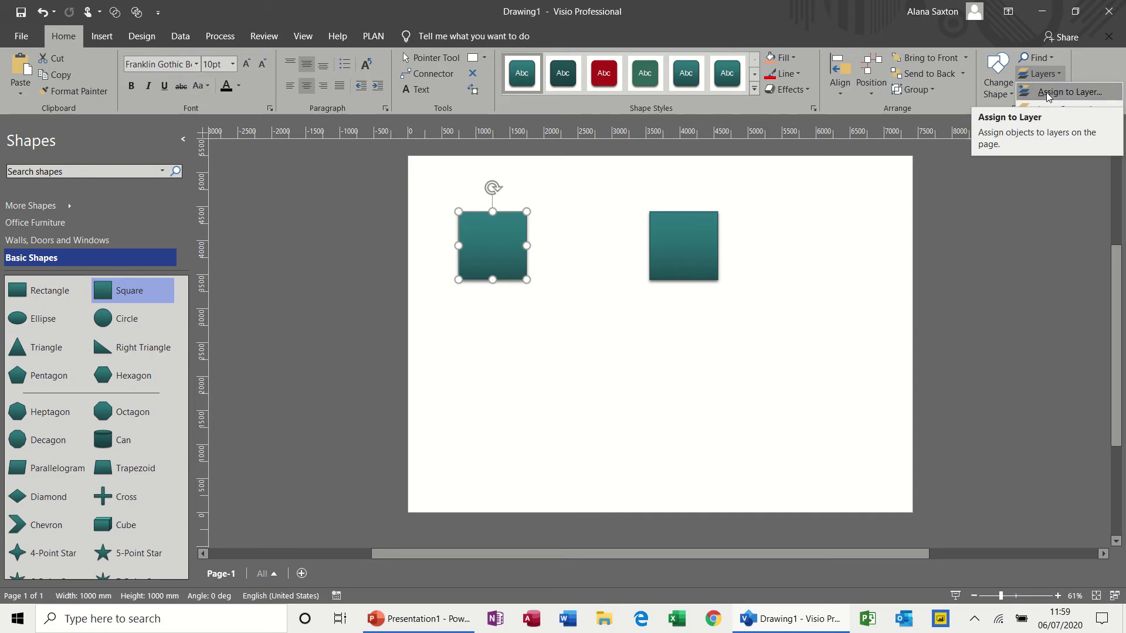
{"action": "left_click", "coordinate": [1046, 92]}
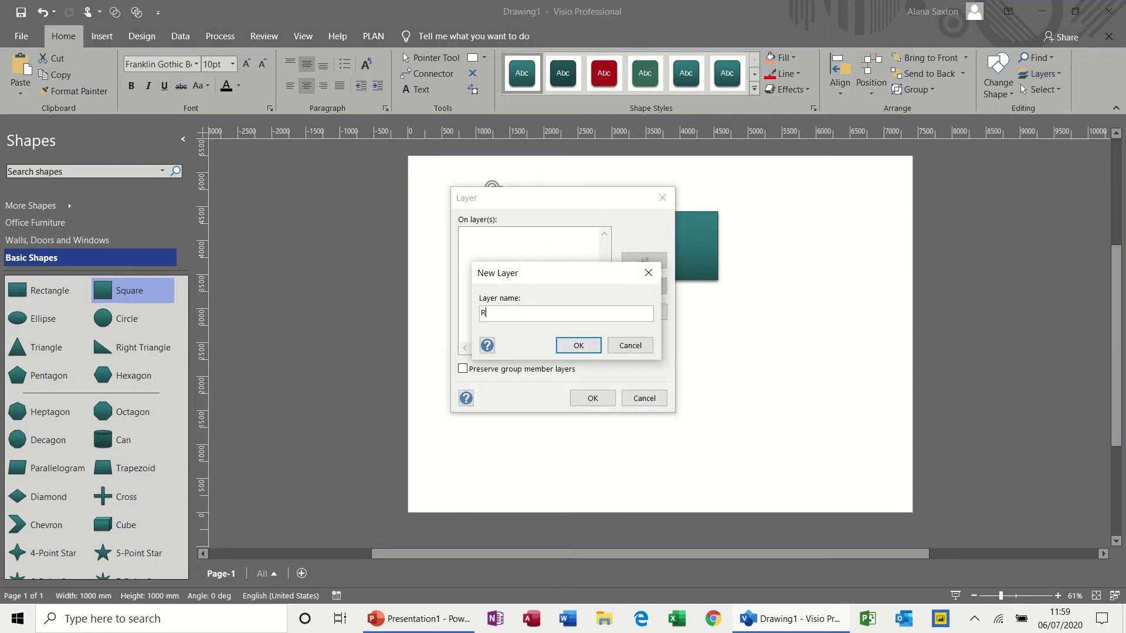
{"action": "left_click", "coordinate": [580, 346]}
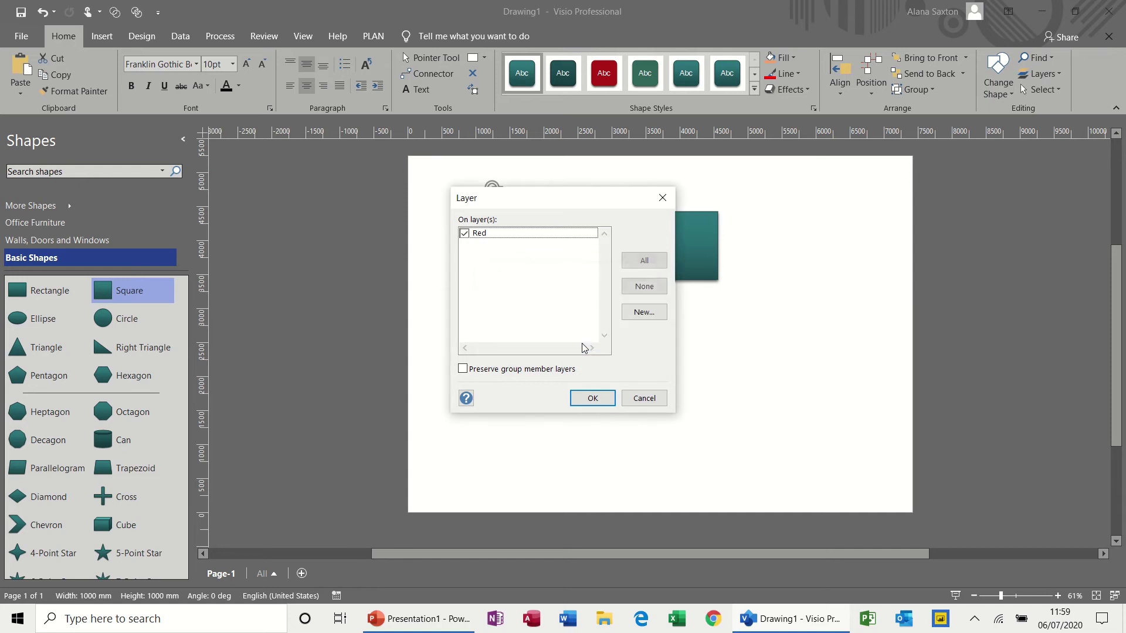
{"action": "left_click", "coordinate": [593, 398]}
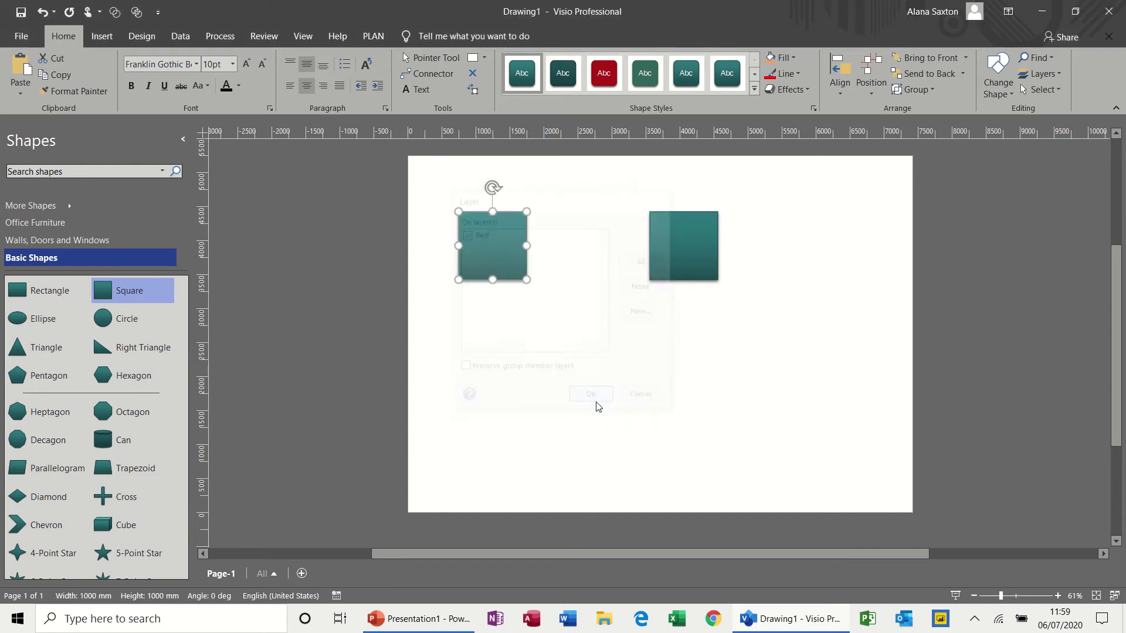
Assign the right square to a new layer named Blue
{"action": "left_click", "coordinate": [685, 274]}
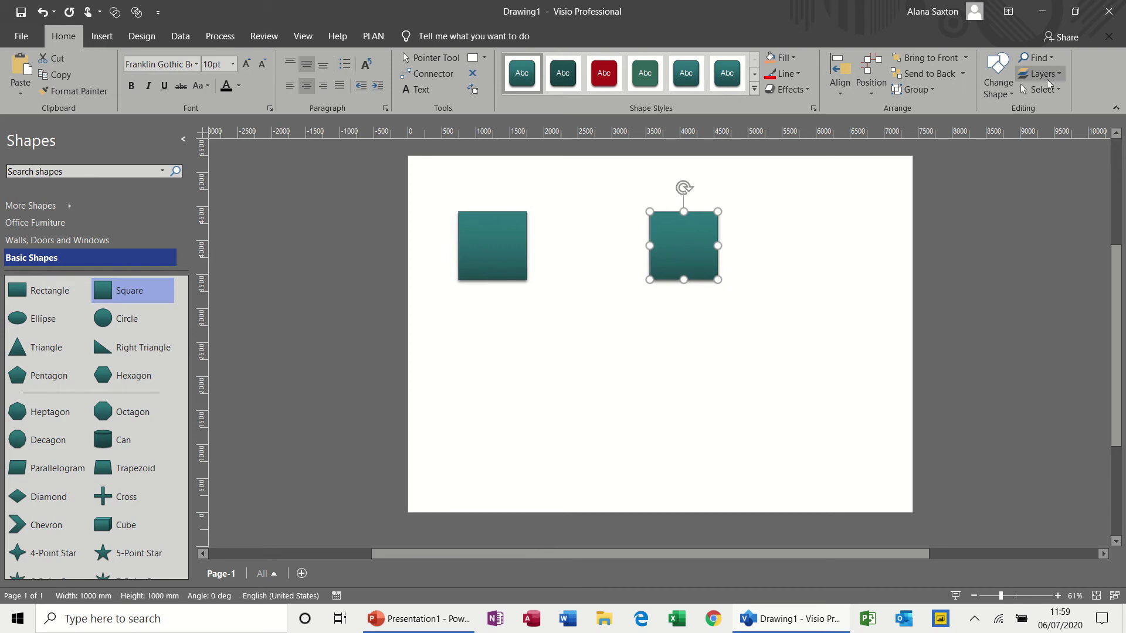
{"action": "left_click", "coordinate": [1048, 78]}
{"action": "left_click", "coordinate": [1050, 92]}
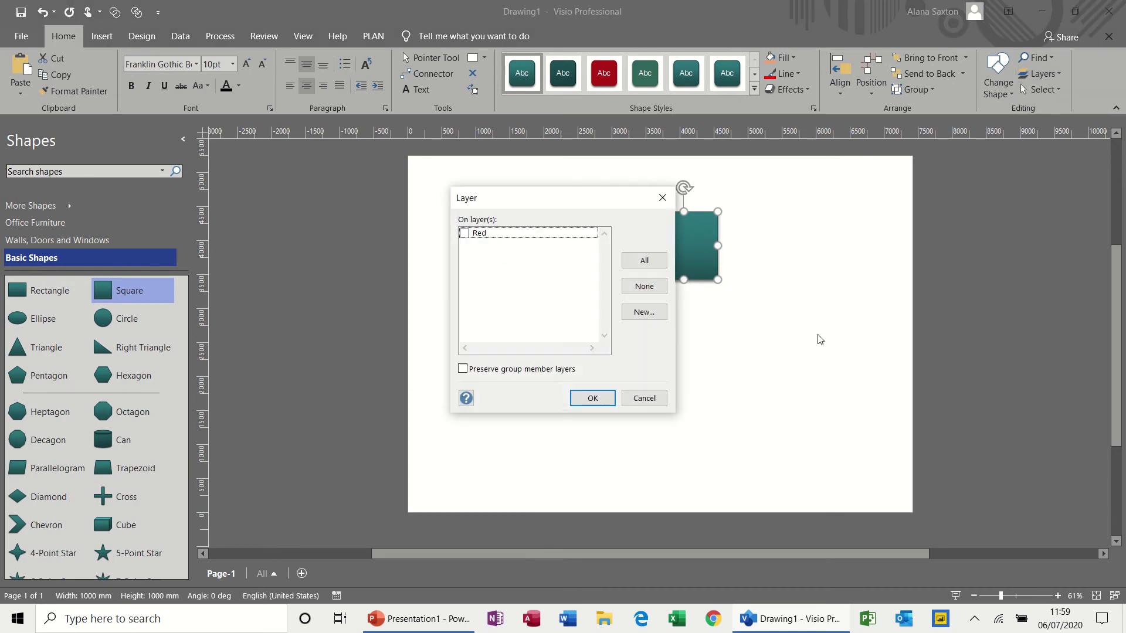
{"action": "left_click", "coordinate": [659, 315]}
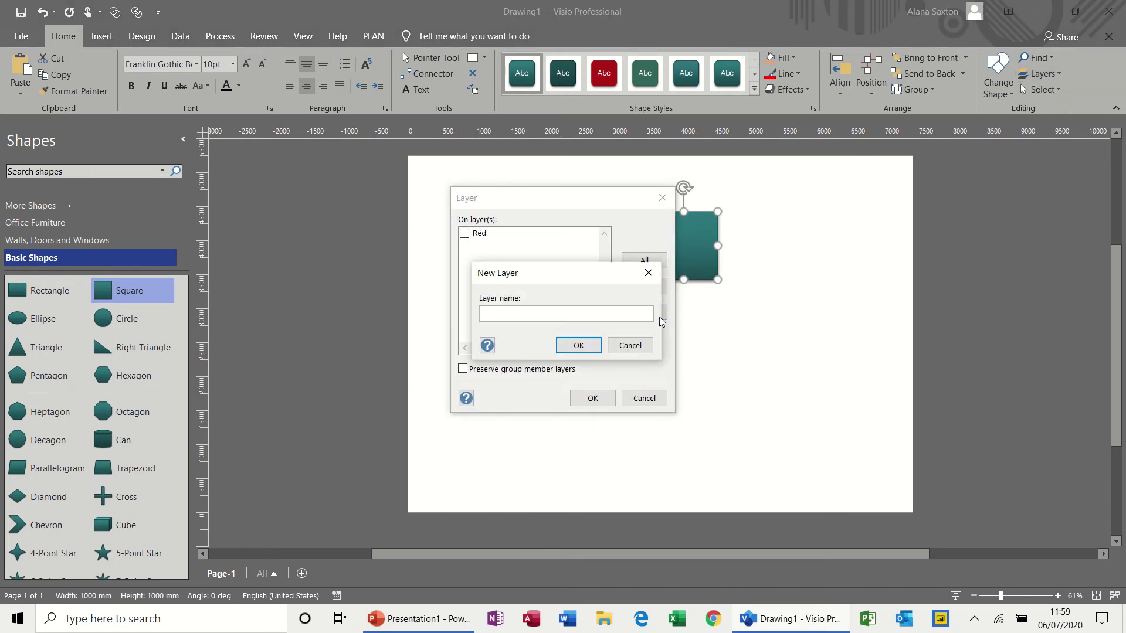
{"action": "type", "text": "Blue"}
{"action": "left_click", "coordinate": [579, 346]}
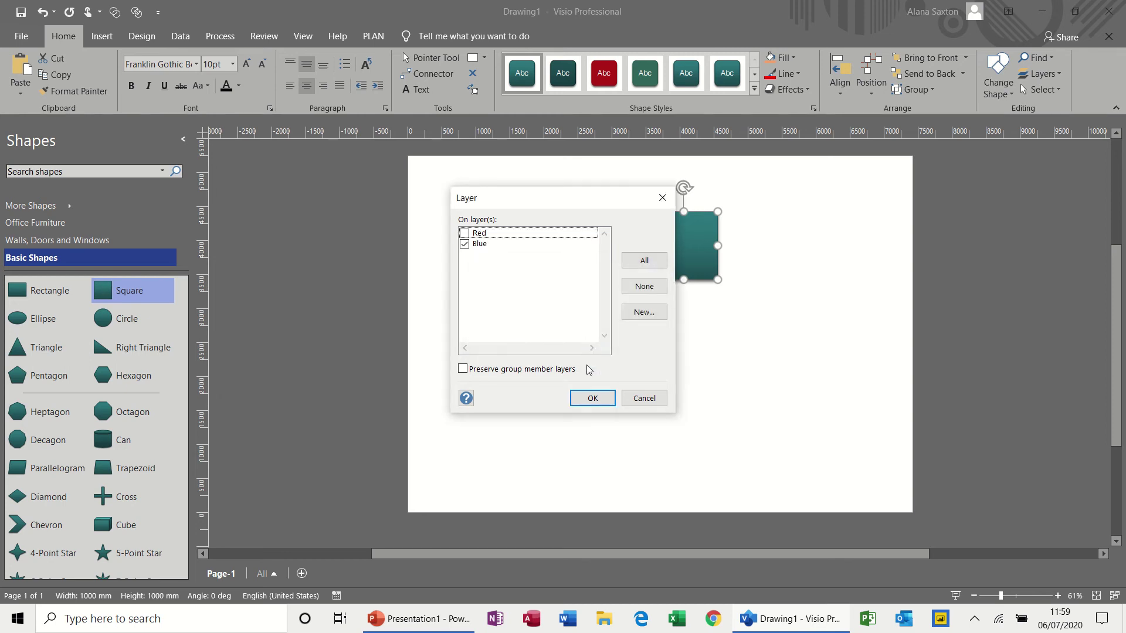
{"action": "left_click", "coordinate": [590, 399]}
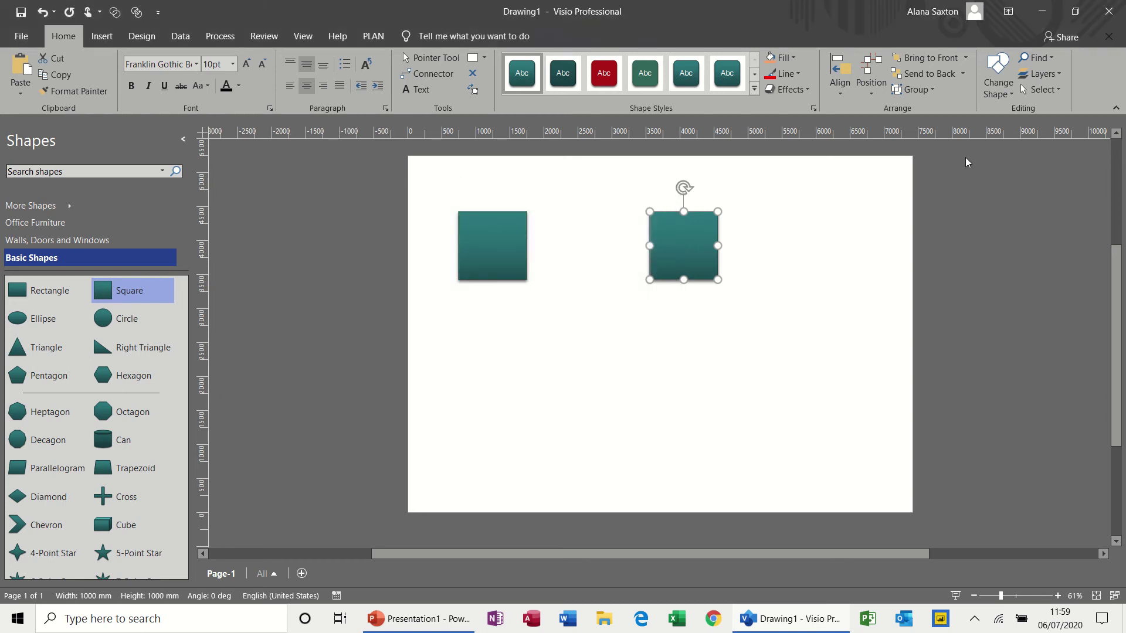
Hide the Blue layer in Layer Properties, then make it visible again
{"action": "left_click", "coordinate": [1056, 76]}
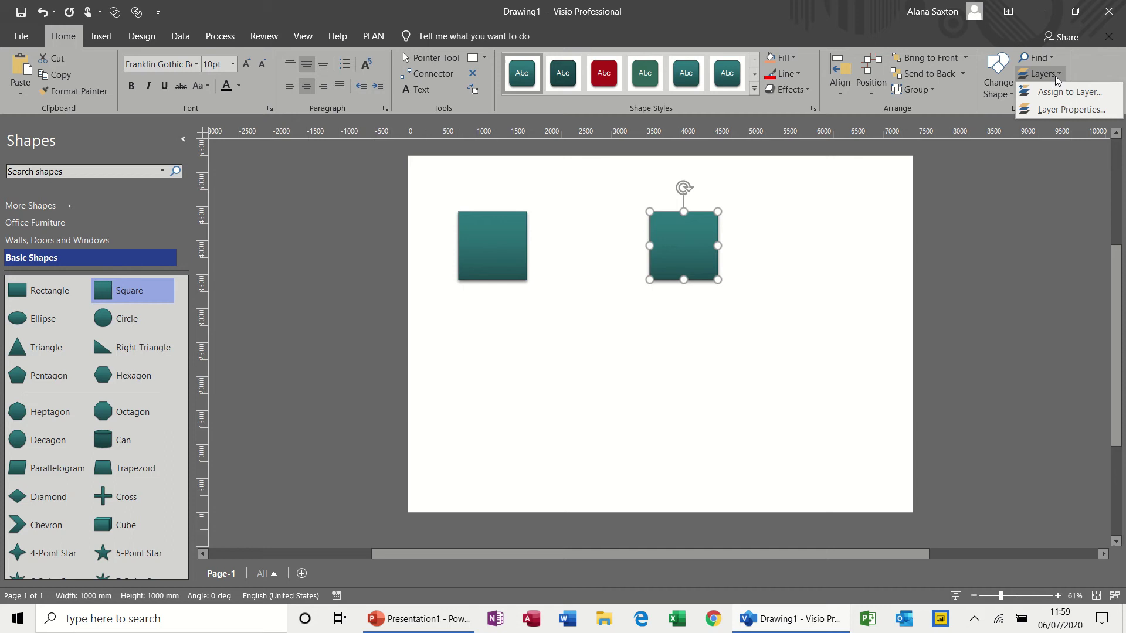
{"action": "left_click", "coordinate": [1046, 109]}
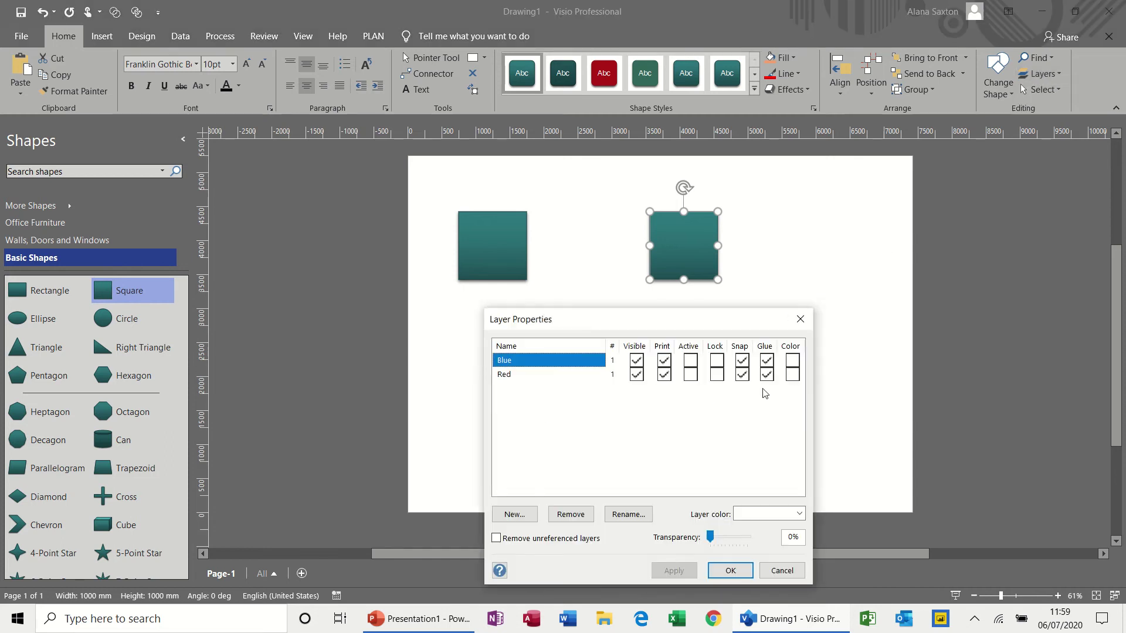
{"action": "left_click", "coordinate": [636, 360]}
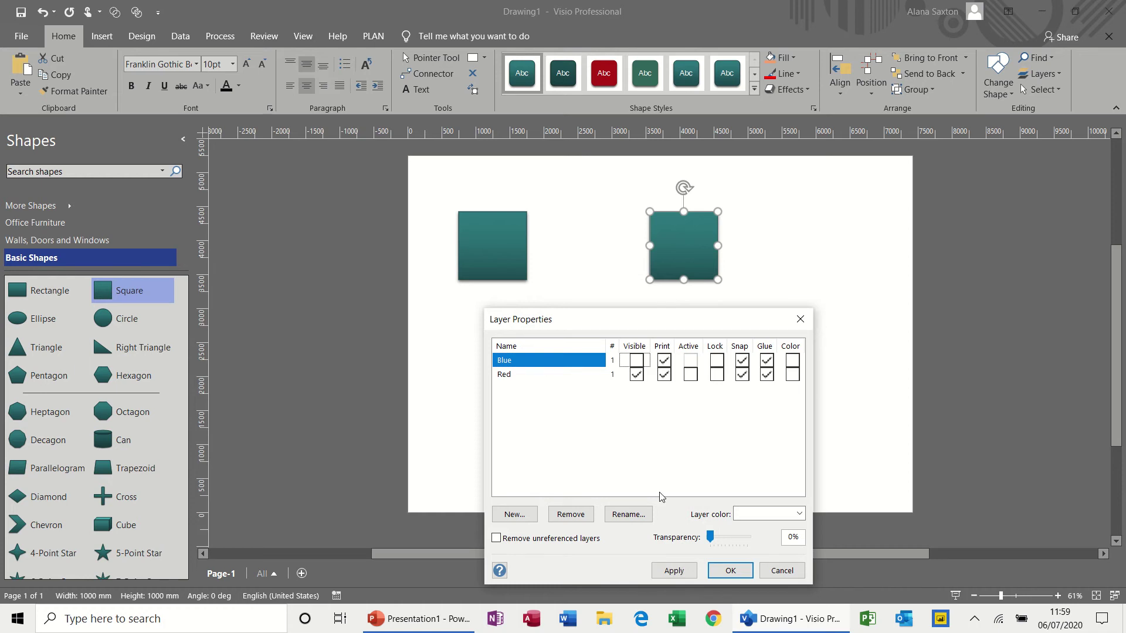
{"action": "left_click", "coordinate": [671, 572]}
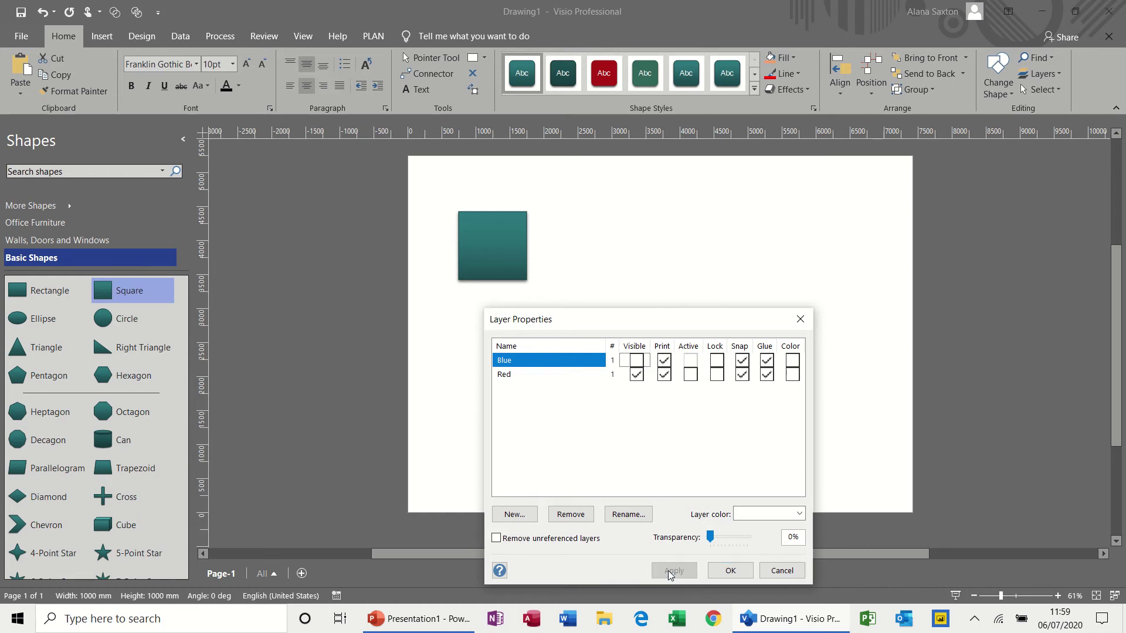
{"action": "left_click", "coordinate": [637, 361]}
{"action": "left_click", "coordinate": [670, 572]}
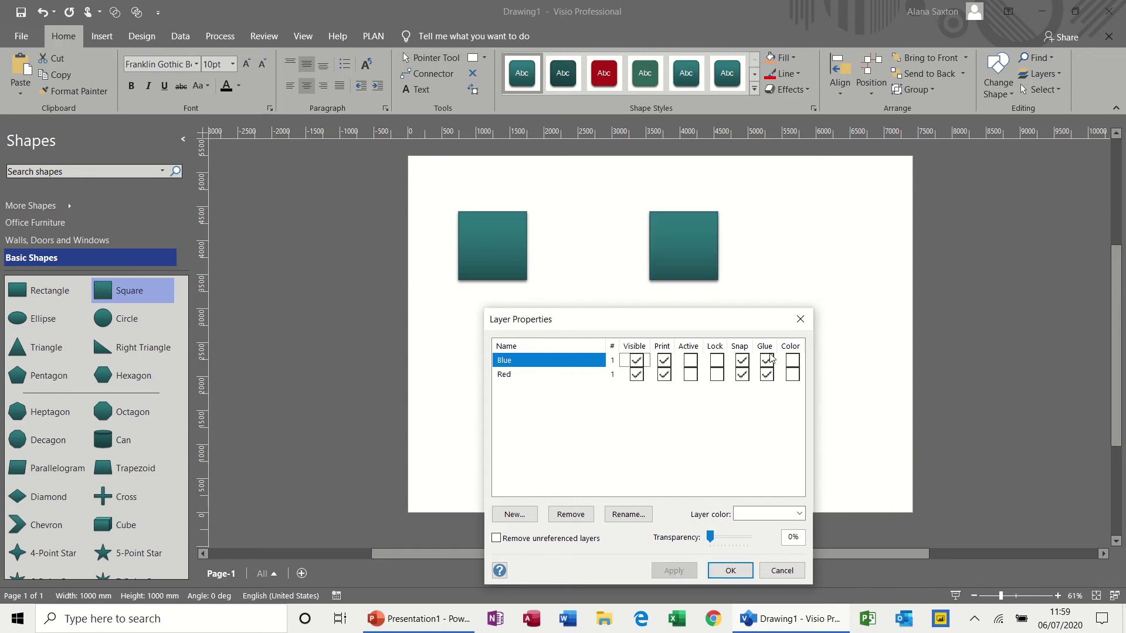
Give the Blue layer the colour 04 blue and apply it
{"action": "left_click", "coordinate": [793, 361]}
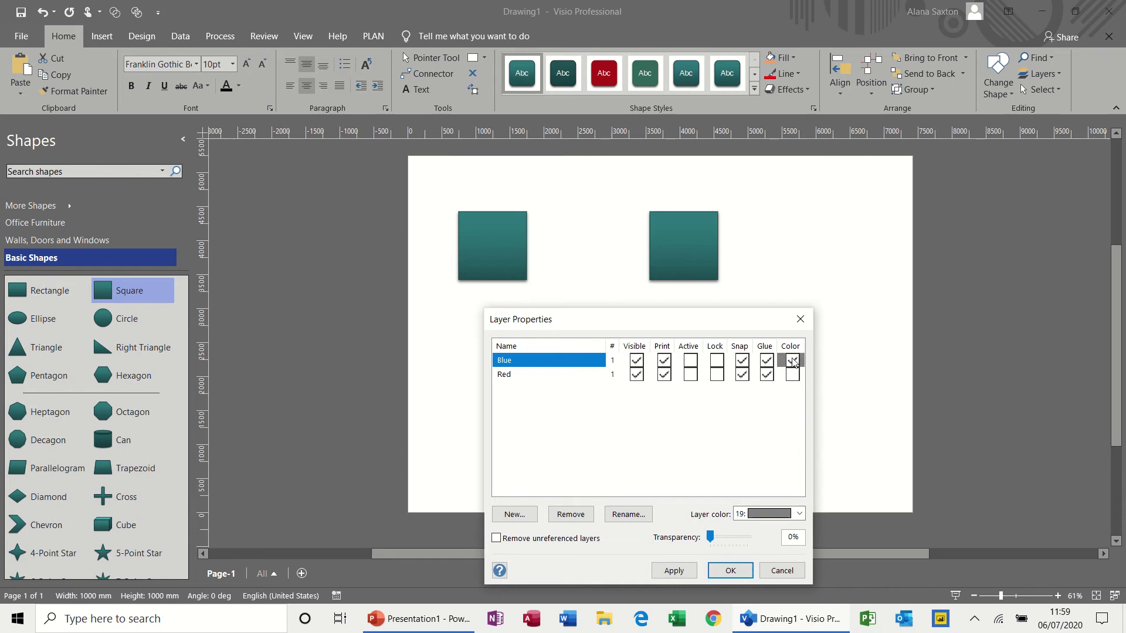
{"action": "left_click", "coordinate": [798, 514]}
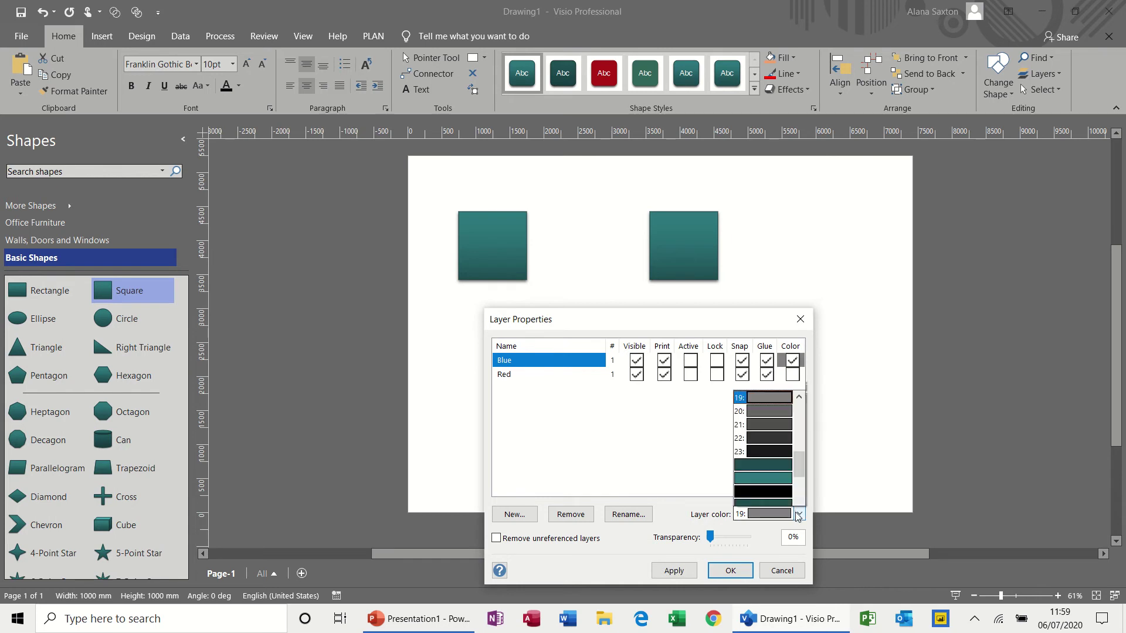
{"action": "left_click_drag", "start_coordinate": [801, 442], "coordinate": [800, 397]}
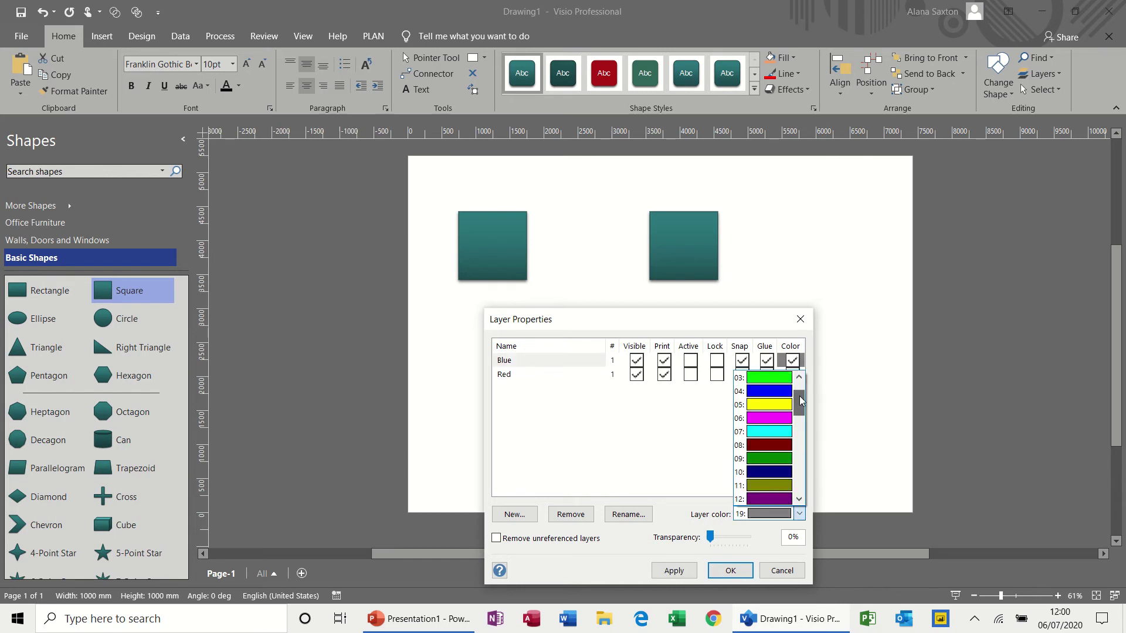
{"action": "left_click", "coordinate": [775, 391]}
{"action": "left_click", "coordinate": [663, 573]}
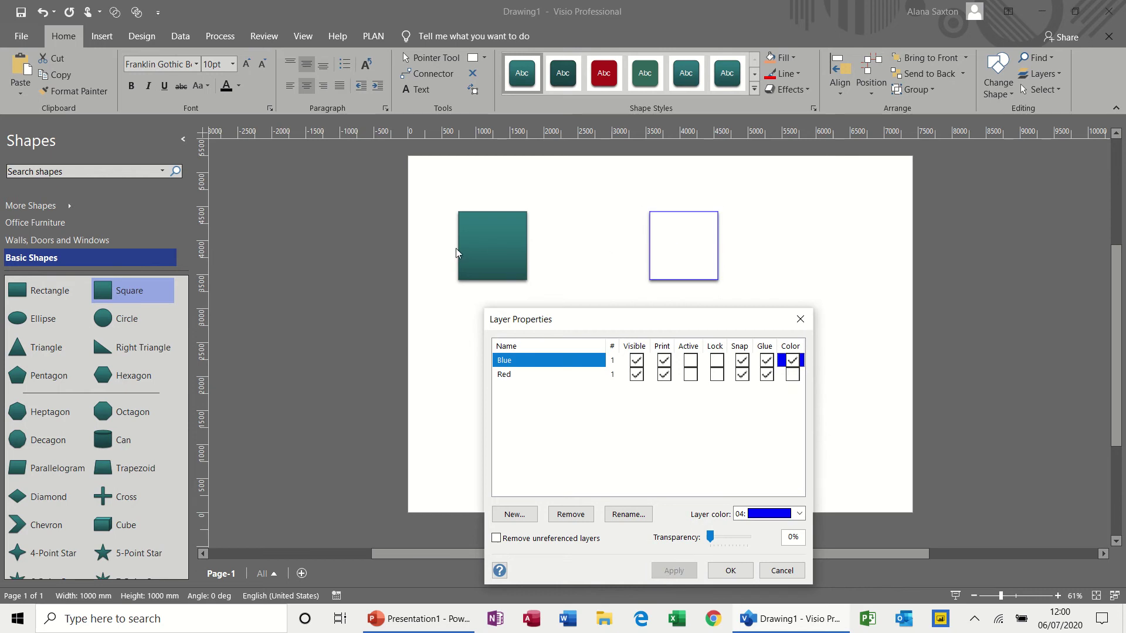
{"action": "left_click", "coordinate": [730, 570]}
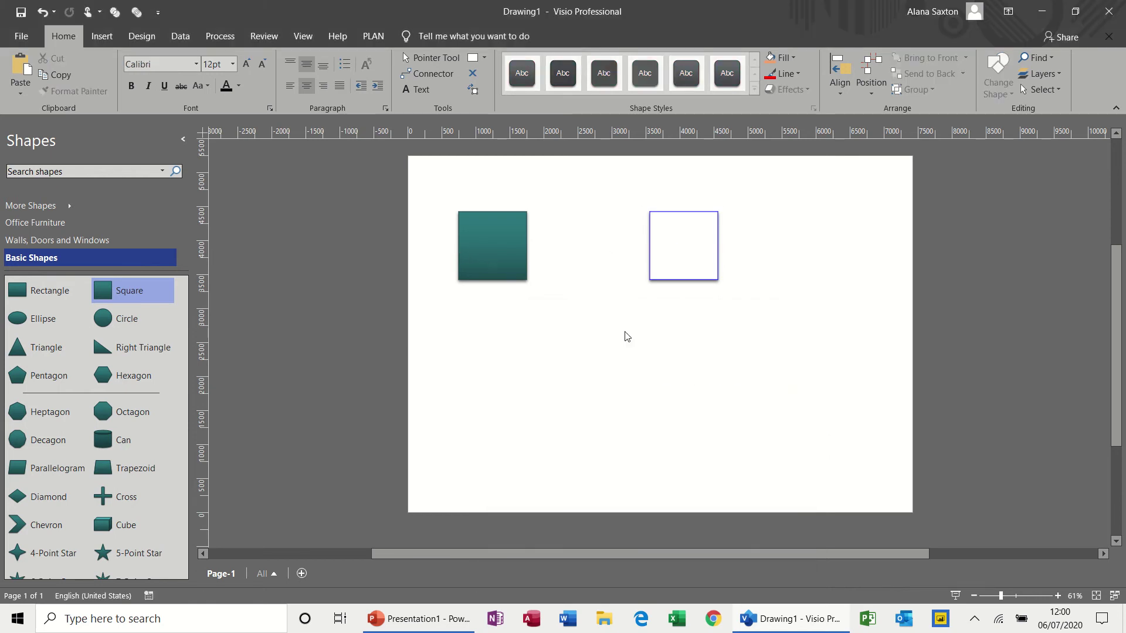
Give the Red layer the colour 02 red and apply it
{"action": "left_click", "coordinate": [498, 233]}
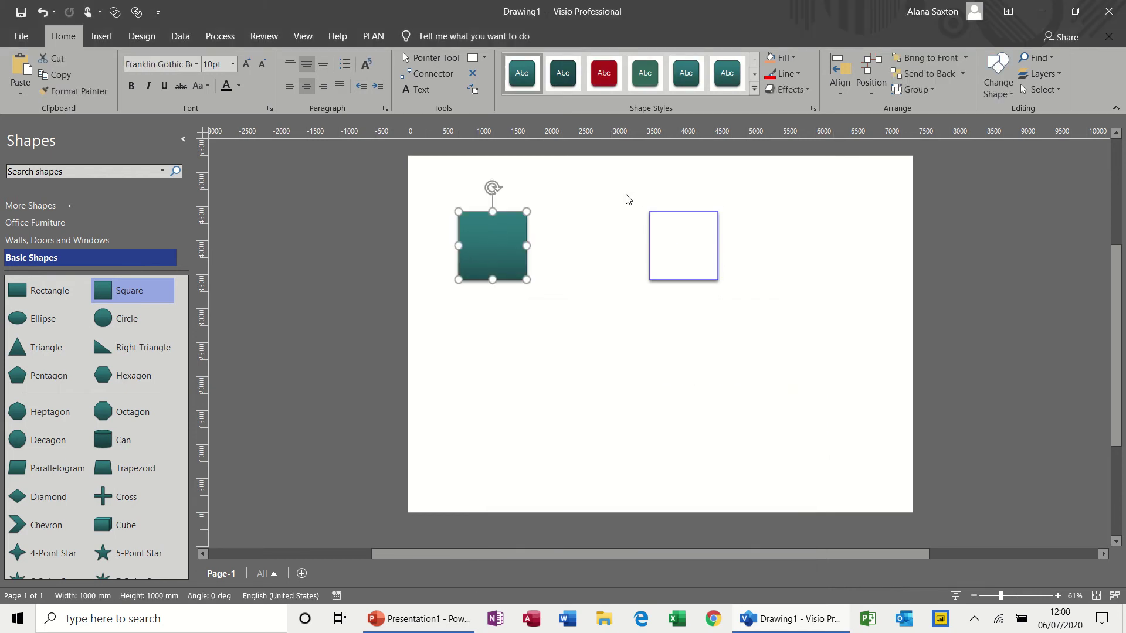
{"action": "left_click", "coordinate": [1056, 75]}
{"action": "left_click", "coordinate": [1059, 110]}
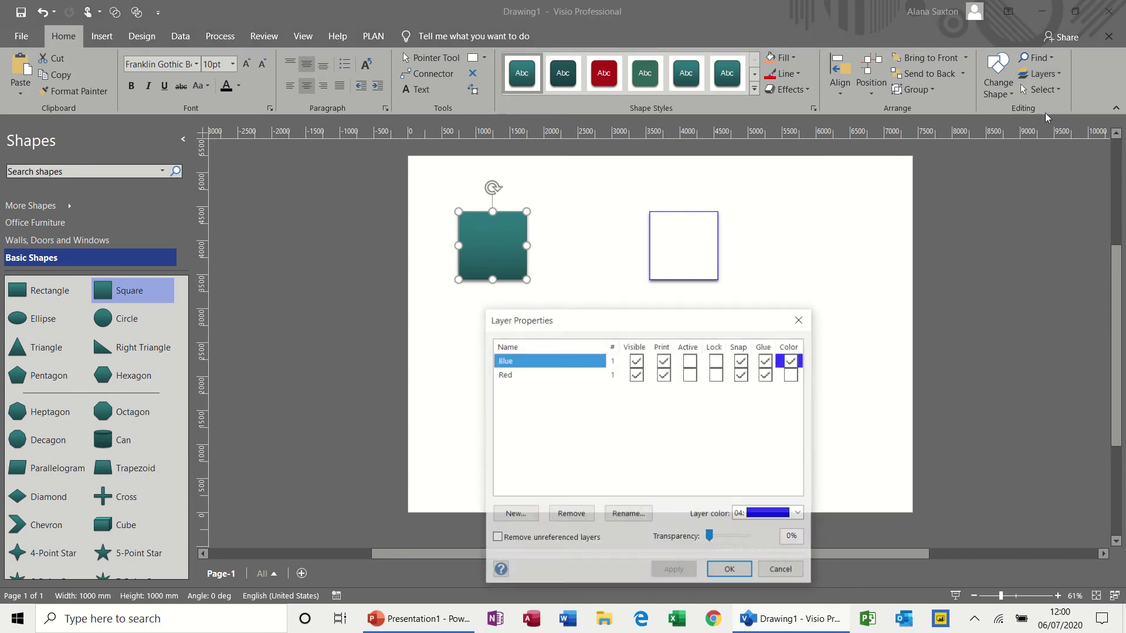
{"action": "left_click", "coordinate": [552, 375]}
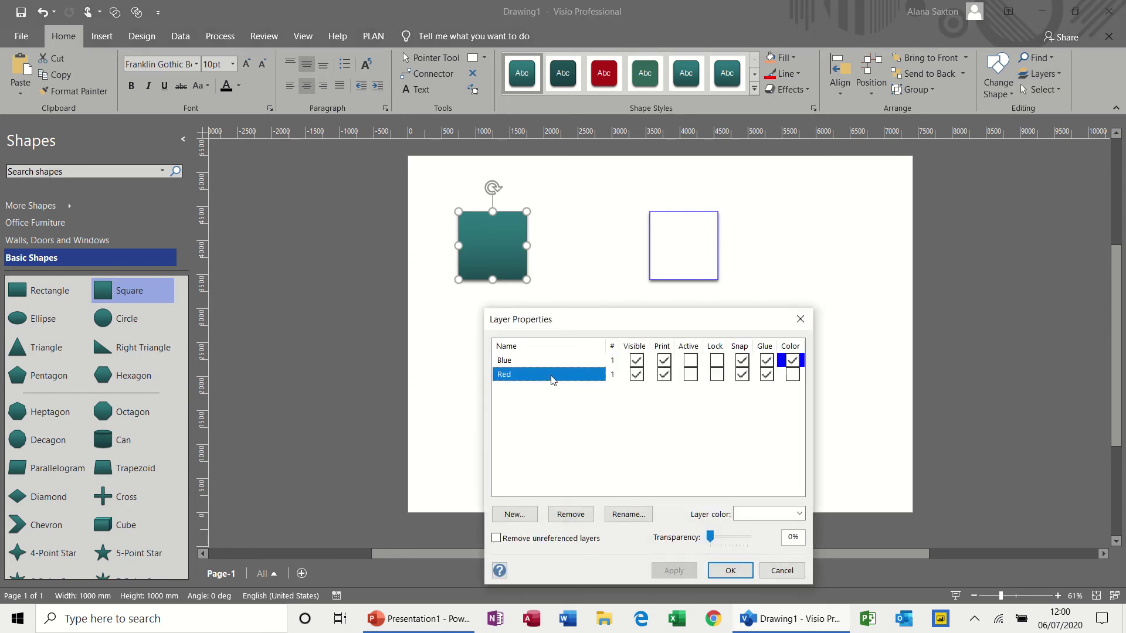
{"action": "left_click", "coordinate": [797, 374]}
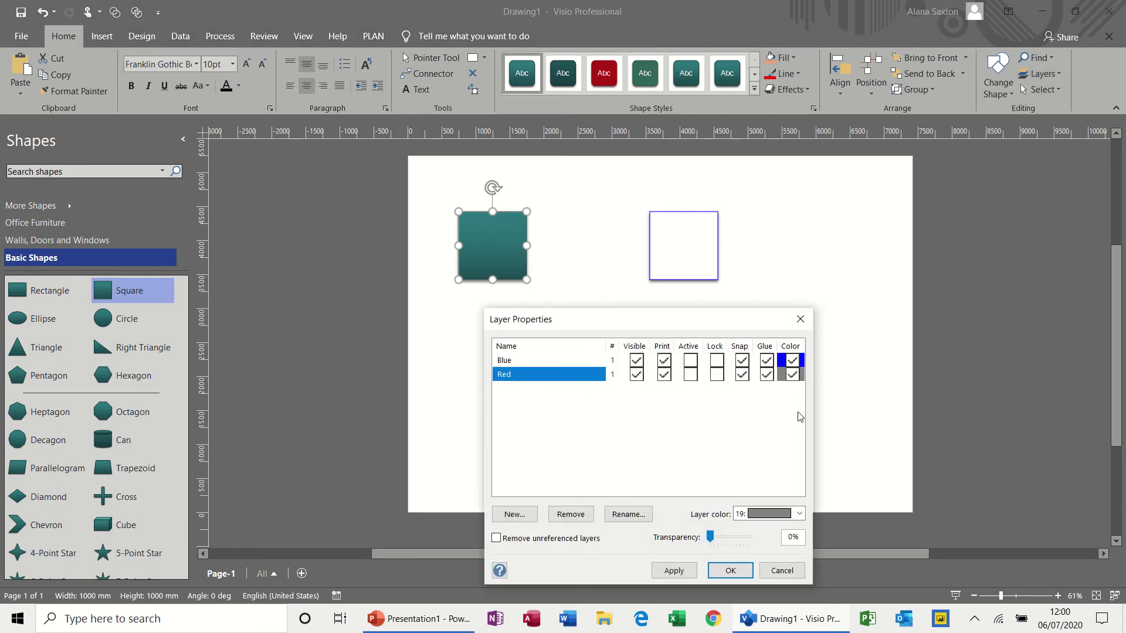
{"action": "left_click", "coordinate": [799, 514]}
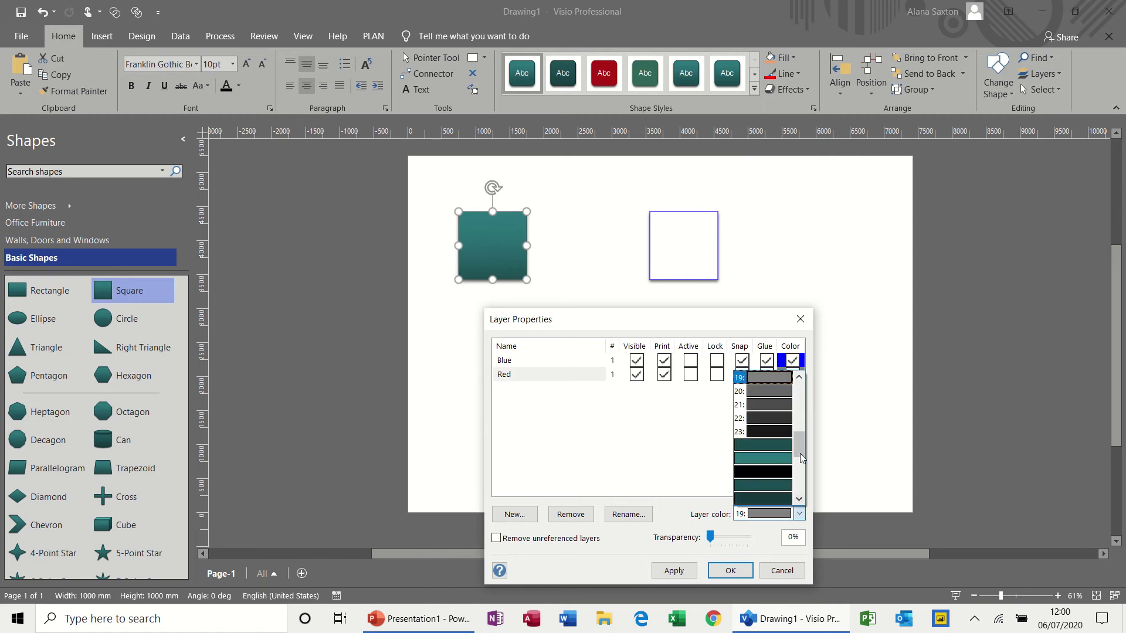
{"action": "left_click_drag", "start_coordinate": [801, 442], "coordinate": [801, 398]}
{"action": "left_click", "coordinate": [786, 383]}
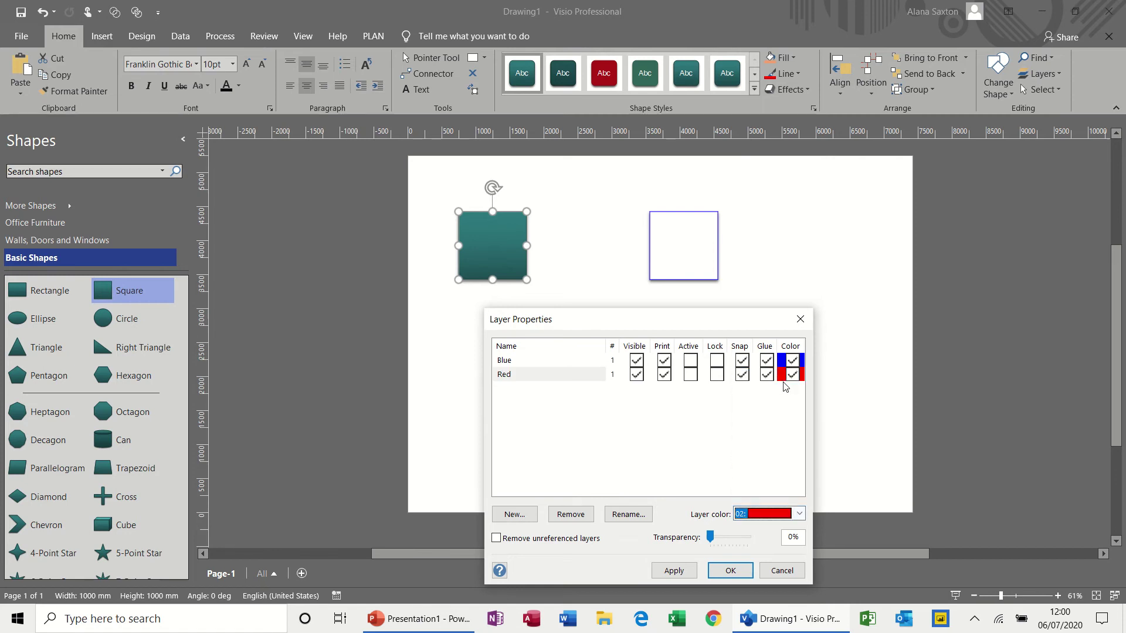
{"action": "left_click", "coordinate": [680, 571]}
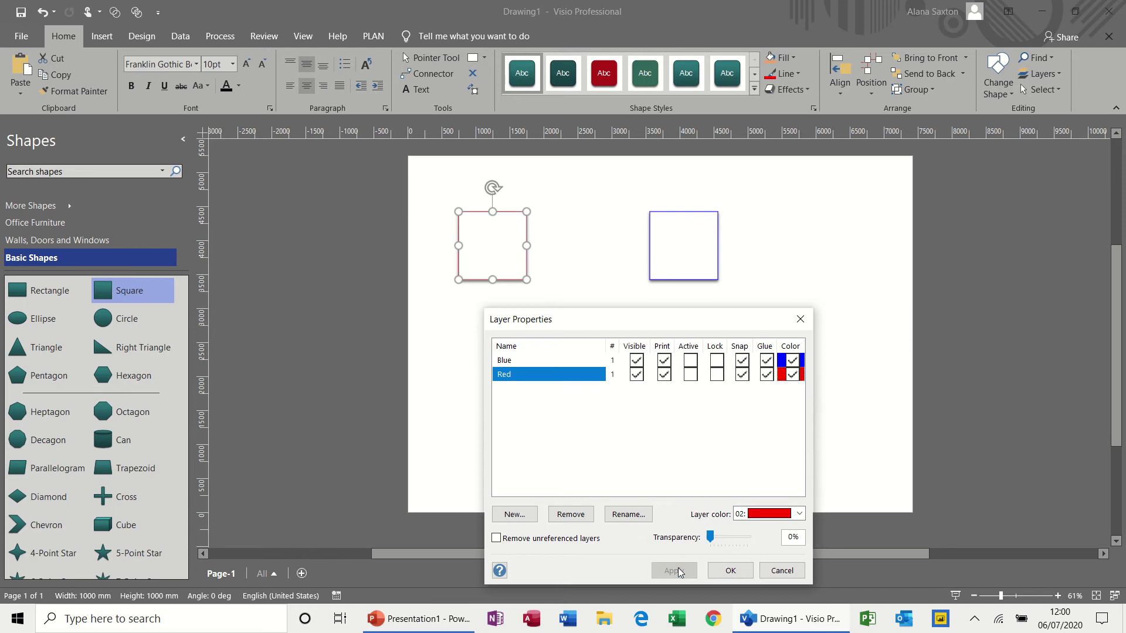
Hide the Red layer and show it again, then lock the Blue layer
{"action": "left_click", "coordinate": [638, 375]}
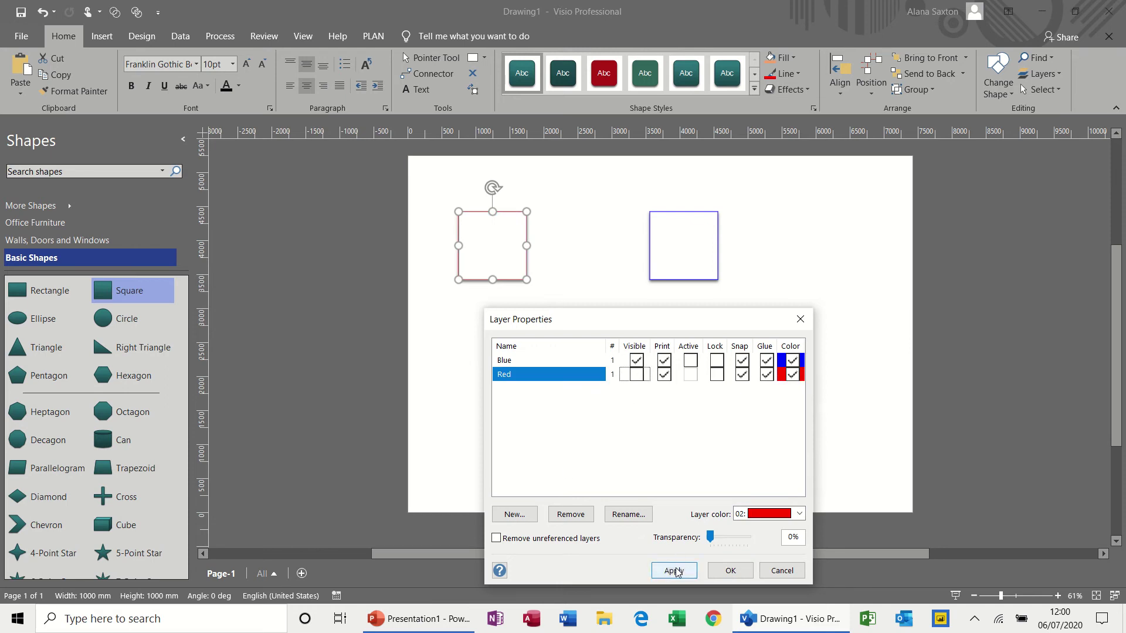
{"action": "left_click", "coordinate": [677, 569]}
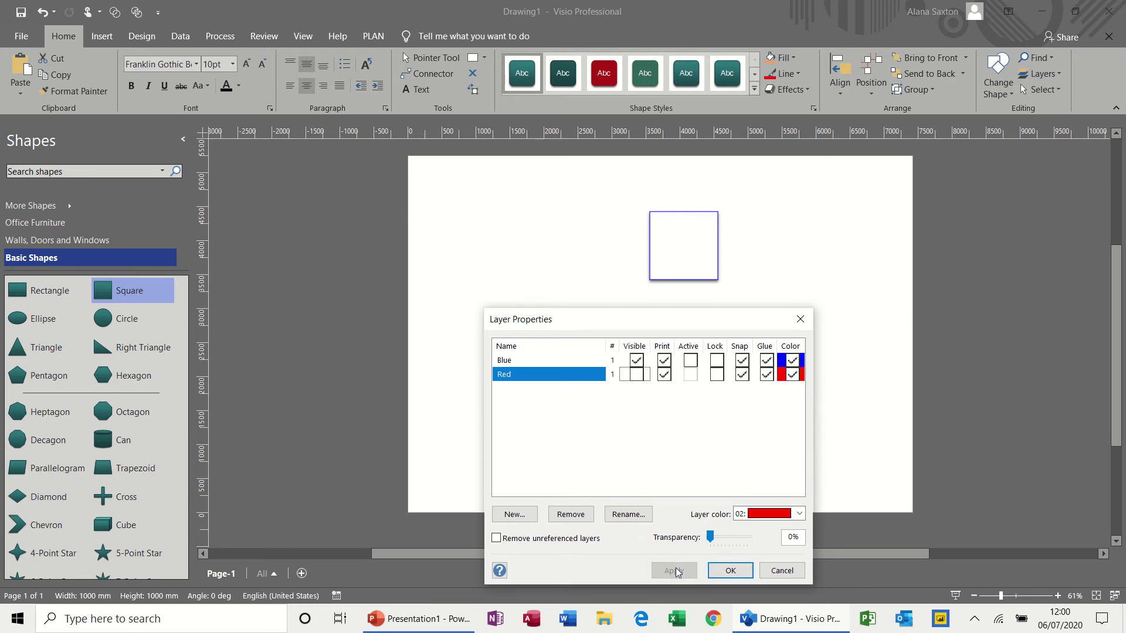
{"action": "left_click", "coordinate": [638, 376]}
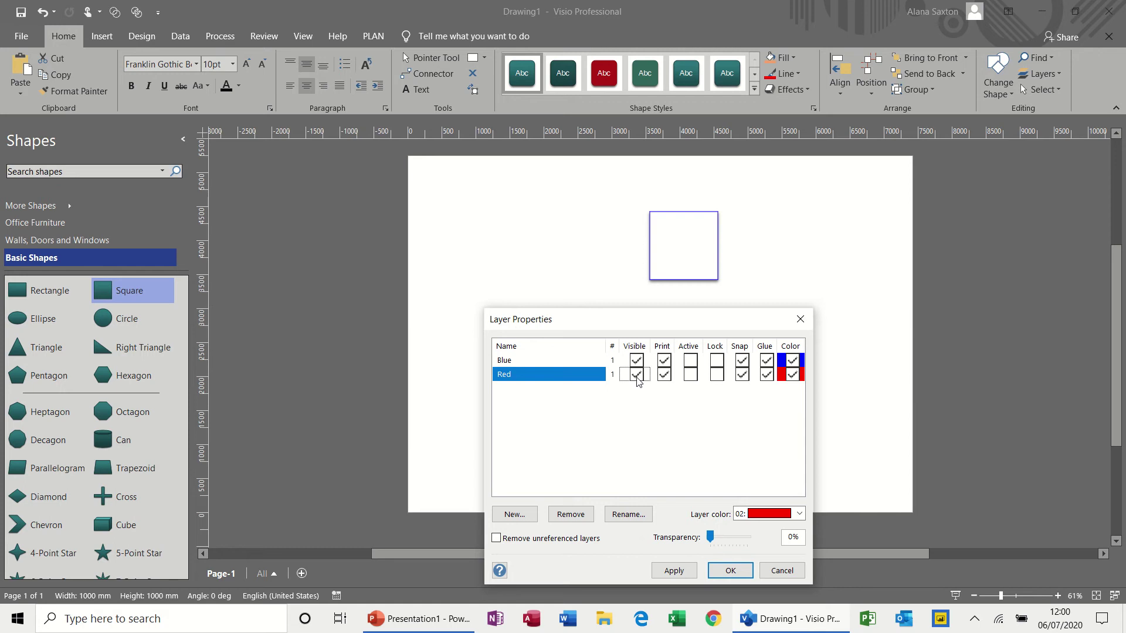
{"action": "left_click", "coordinate": [680, 570]}
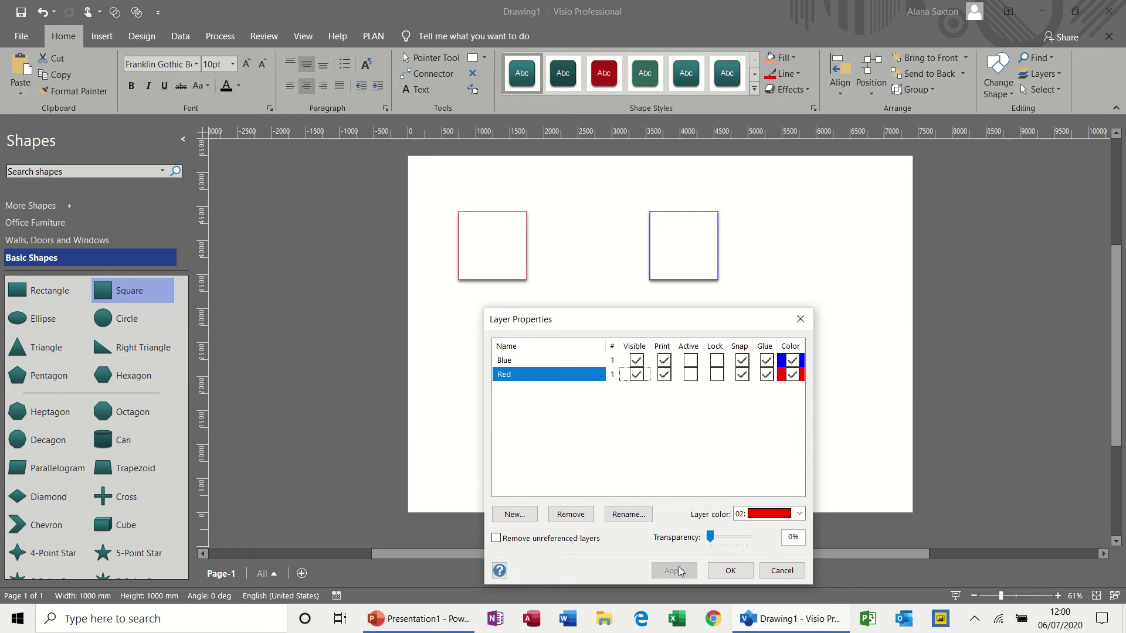
{"action": "left_click", "coordinate": [719, 362]}
{"action": "left_click", "coordinate": [719, 363]}
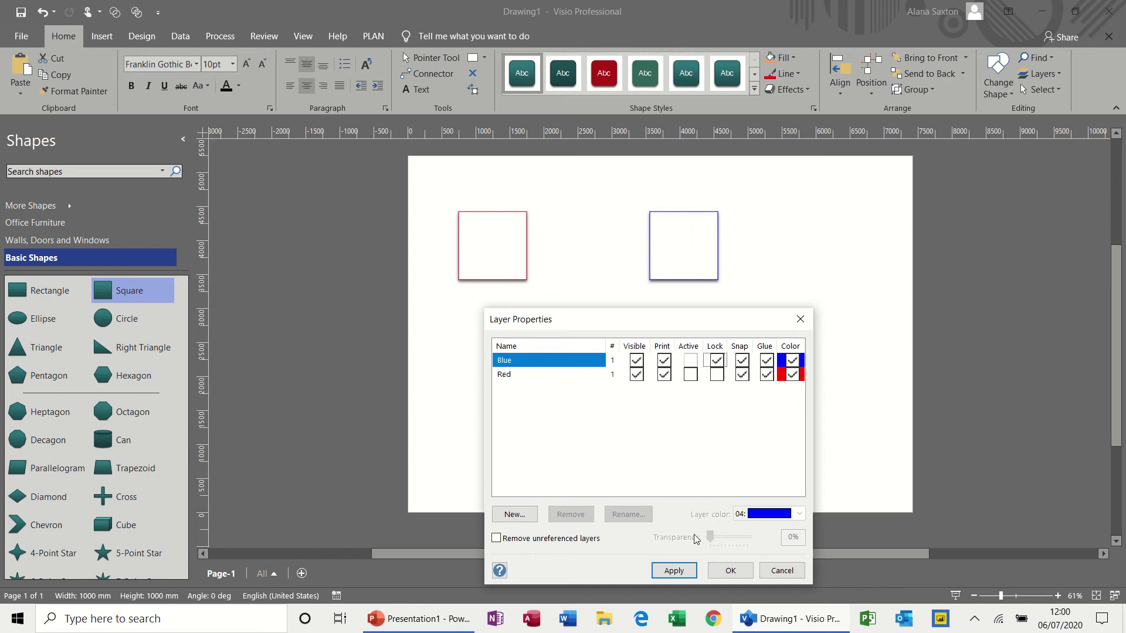
{"action": "left_click", "coordinate": [674, 571]}
Confirm the locked blue square can't be selected while the red square still moves
{"action": "left_click", "coordinate": [730, 571]}
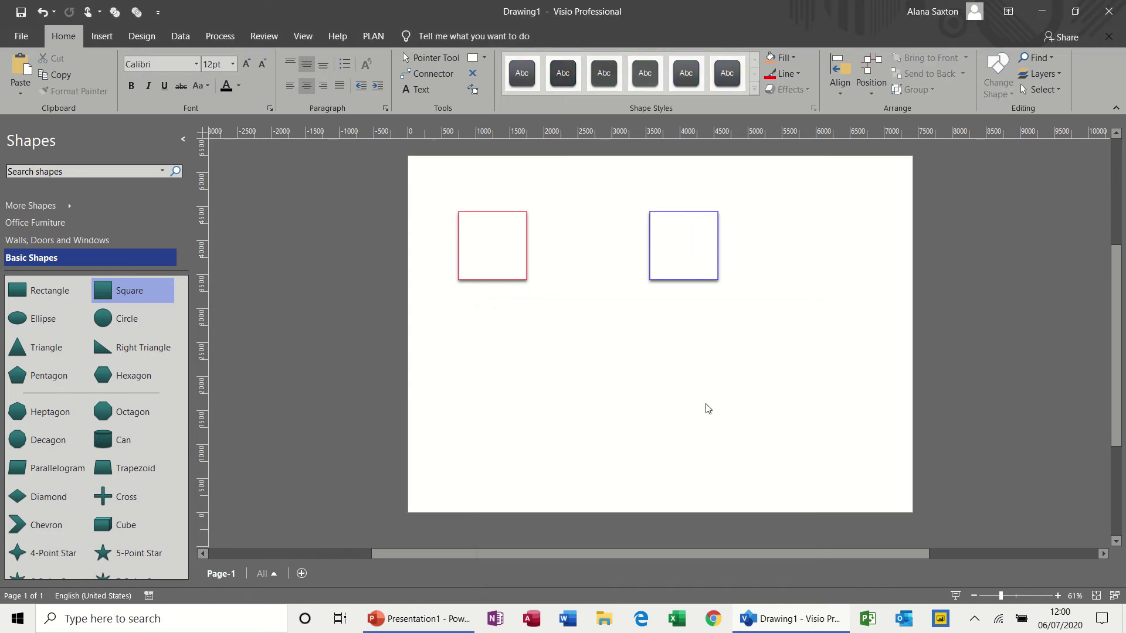
{"action": "left_click_drag", "start_coordinate": [666, 255], "coordinate": [663, 365]}
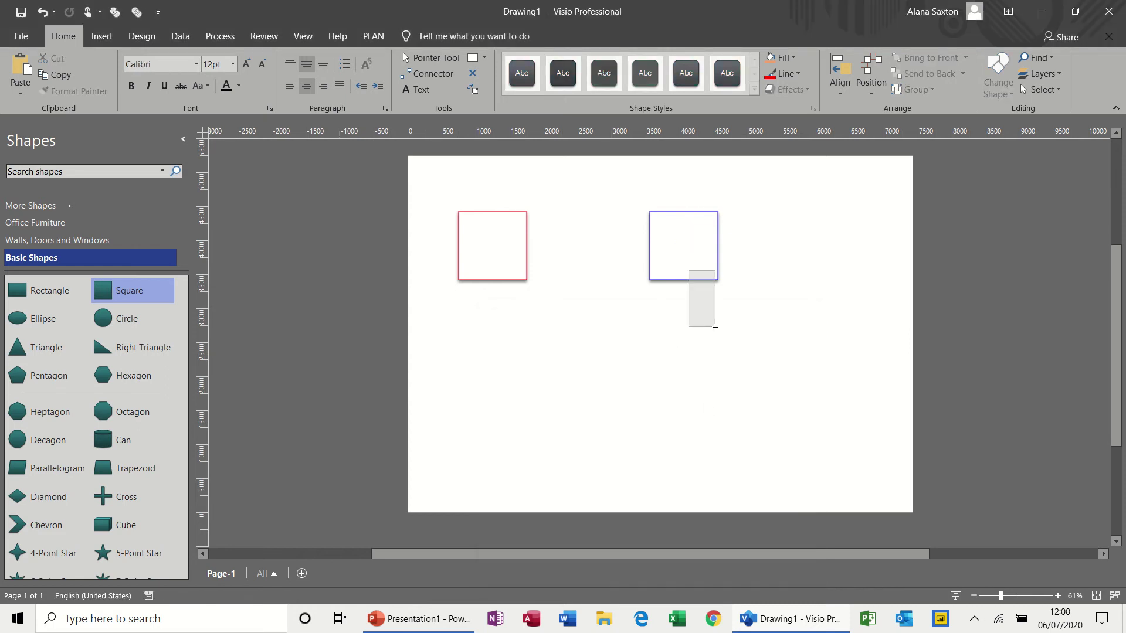
{"action": "mouse_move", "coordinate": [506, 245]}
{"action": "left_mouse_down"}
{"action": "mouse_move", "coordinate": [585, 316]}
{"action": "mouse_move", "coordinate": [566, 270]}
{"action": "mouse_move", "coordinate": [513, 254]}
{"action": "left_mouse_up"}
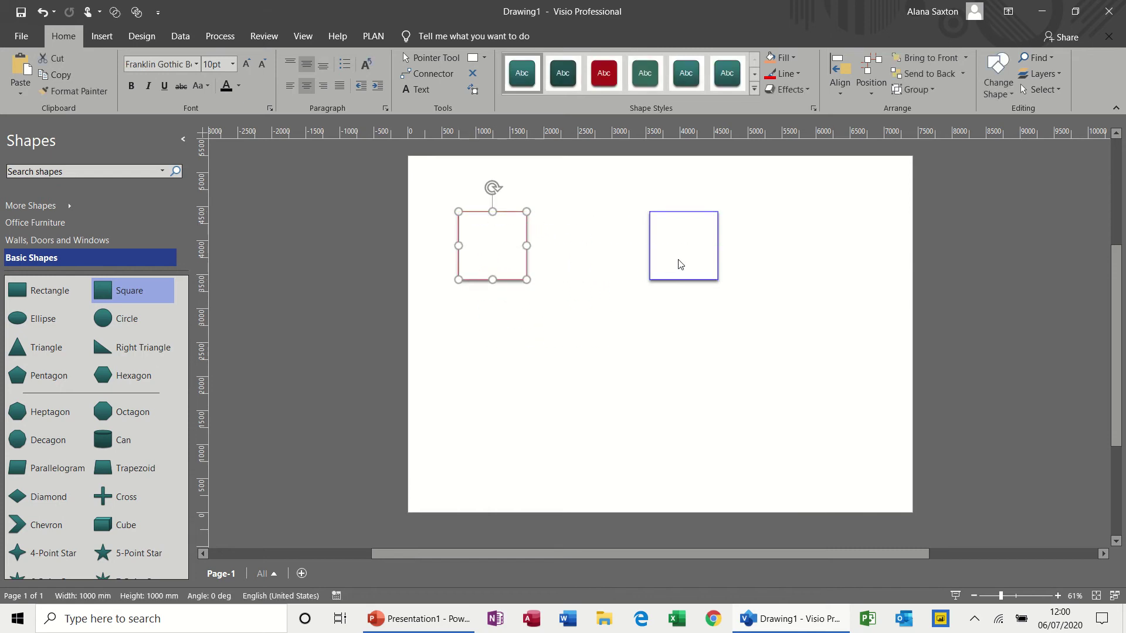
{"action": "left_click", "coordinate": [788, 207]}
Toggle the Blue layer's Lock and Active settings in Layer Properties, leaving it locked
{"action": "left_click", "coordinate": [1058, 69]}
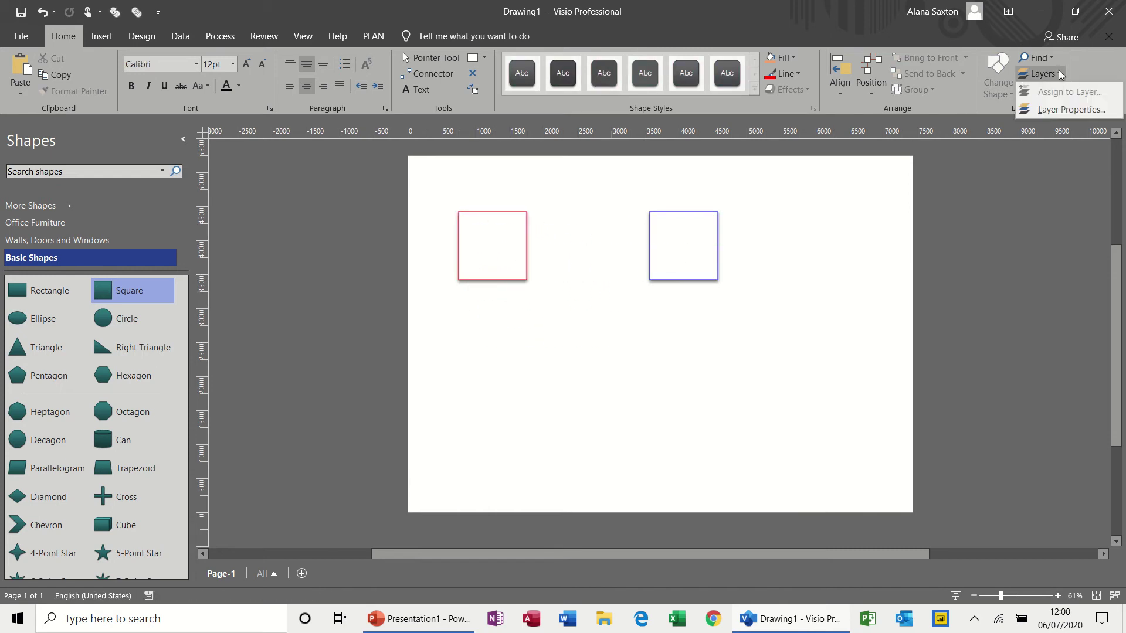
{"action": "left_click", "coordinate": [1045, 109]}
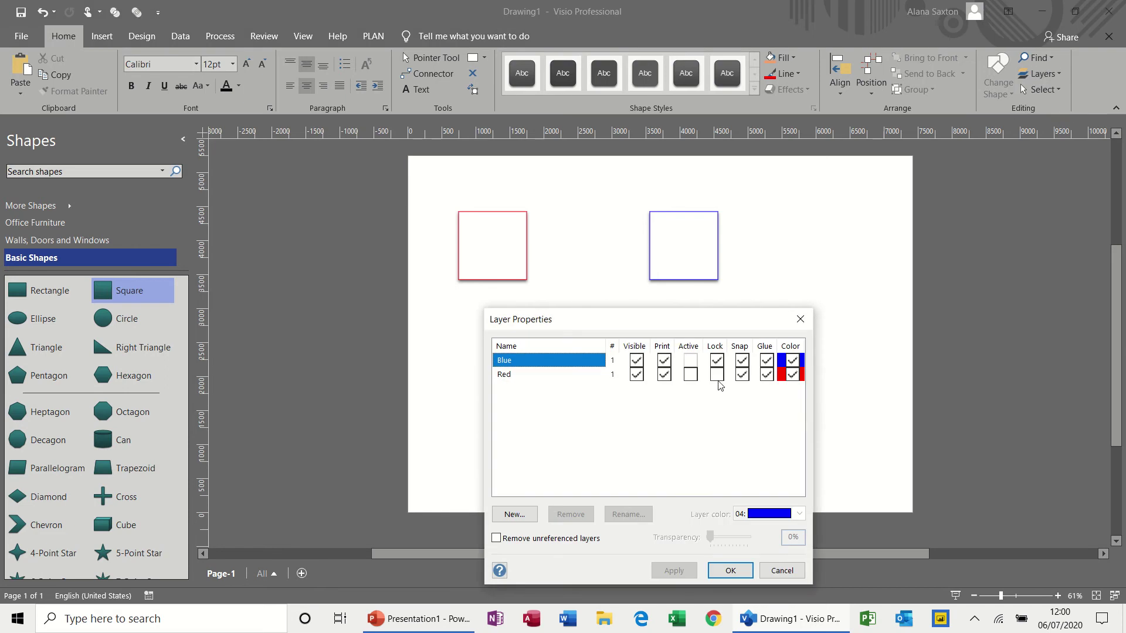
{"action": "left_click", "coordinate": [717, 361]}
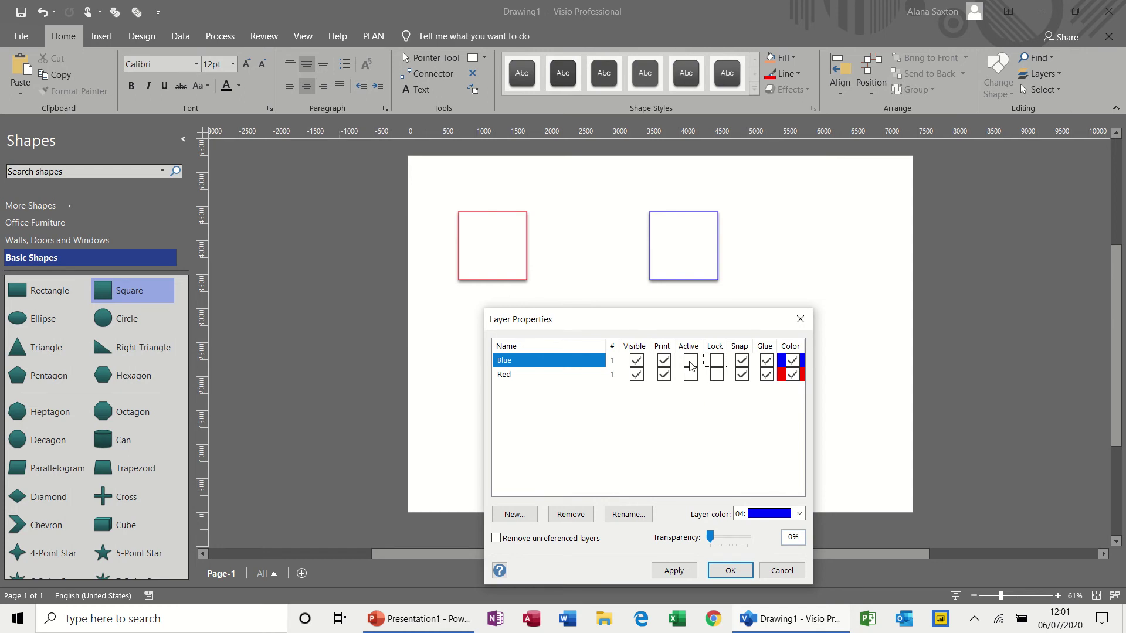
{"action": "left_click", "coordinate": [717, 362]}
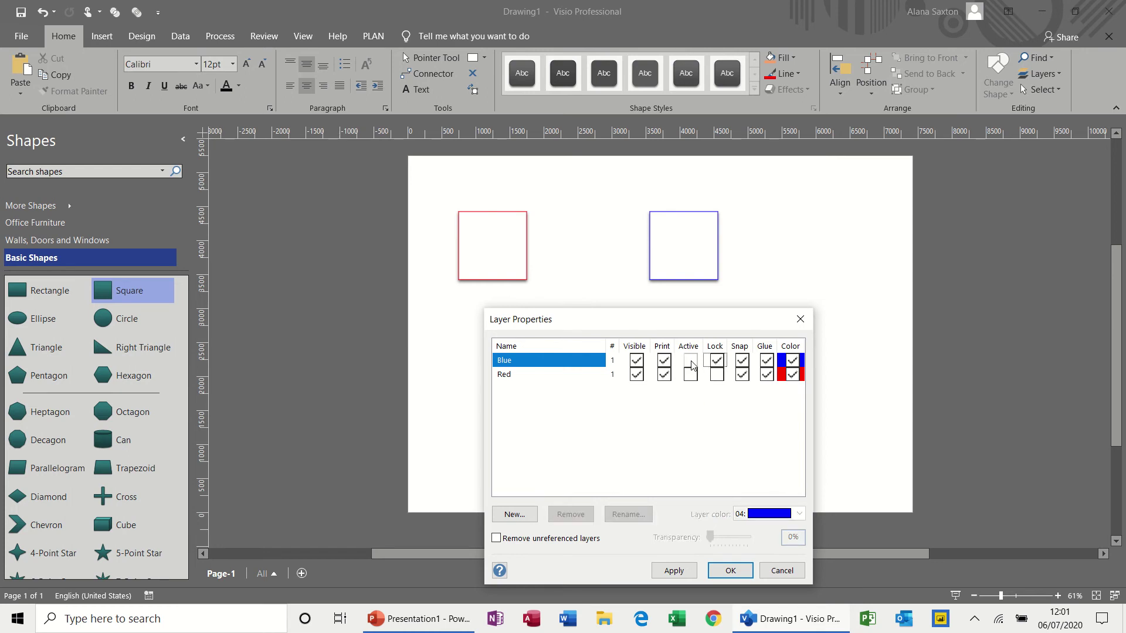
{"action": "left_click", "coordinate": [691, 364]}
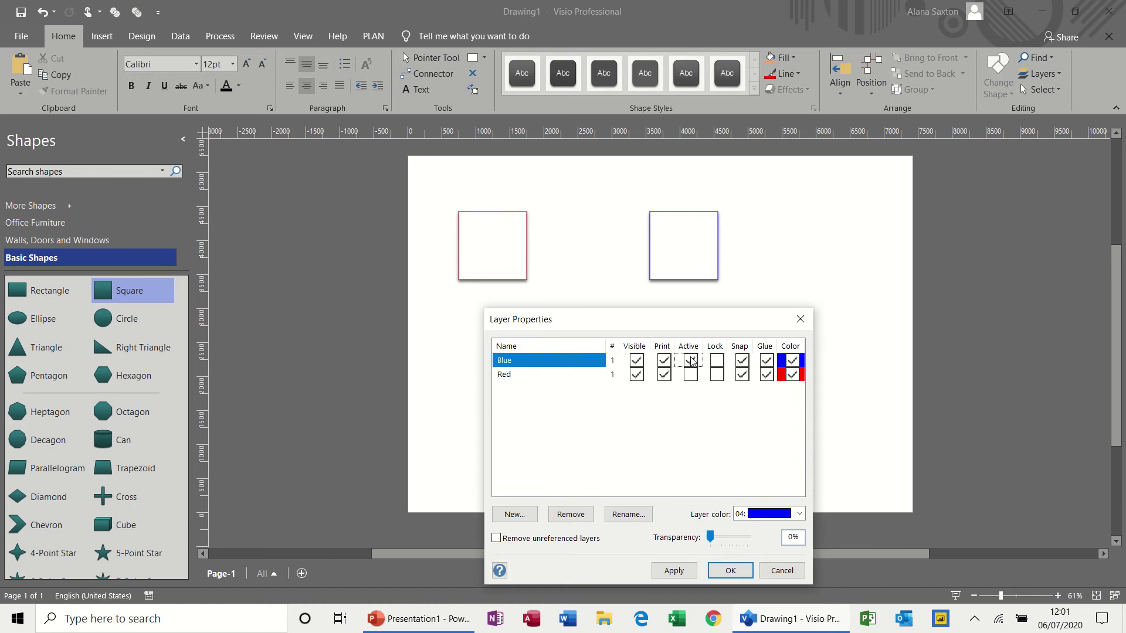
{"action": "left_click", "coordinate": [713, 363]}
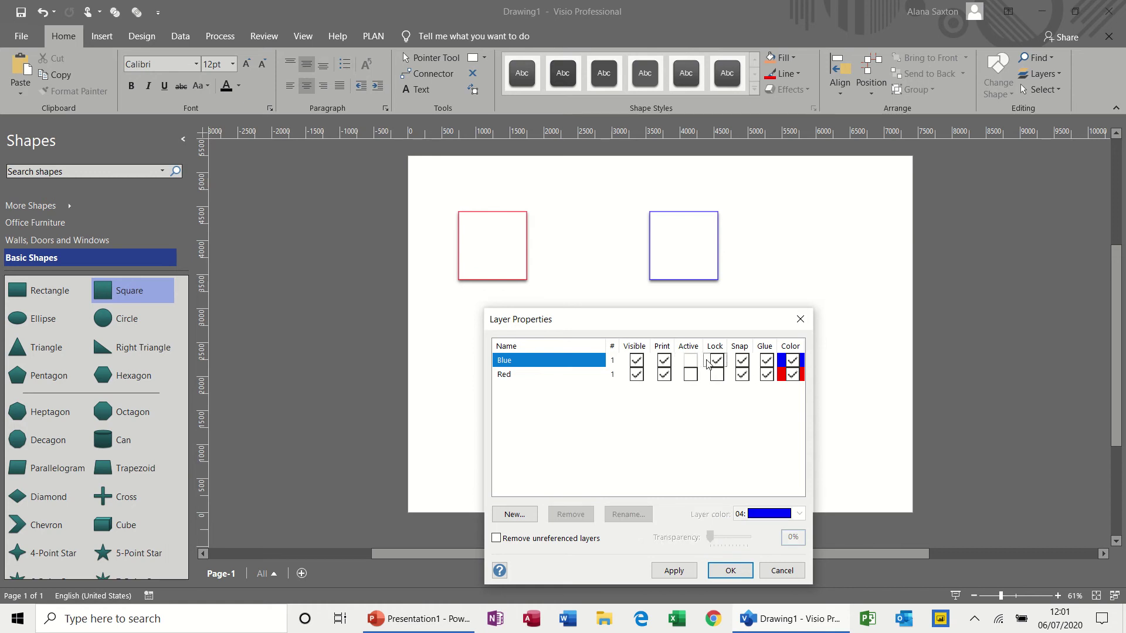
Unlock and remove the Blue layer with its square, then remove the Red layer
{"action": "left_click", "coordinate": [716, 362]}
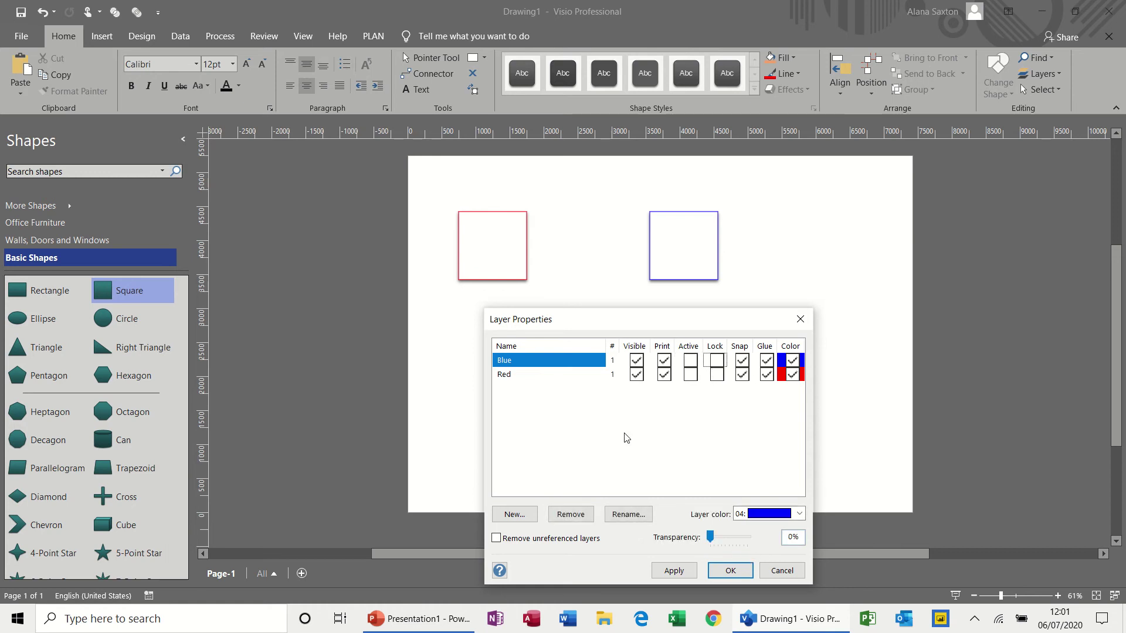
{"action": "left_click", "coordinate": [576, 515]}
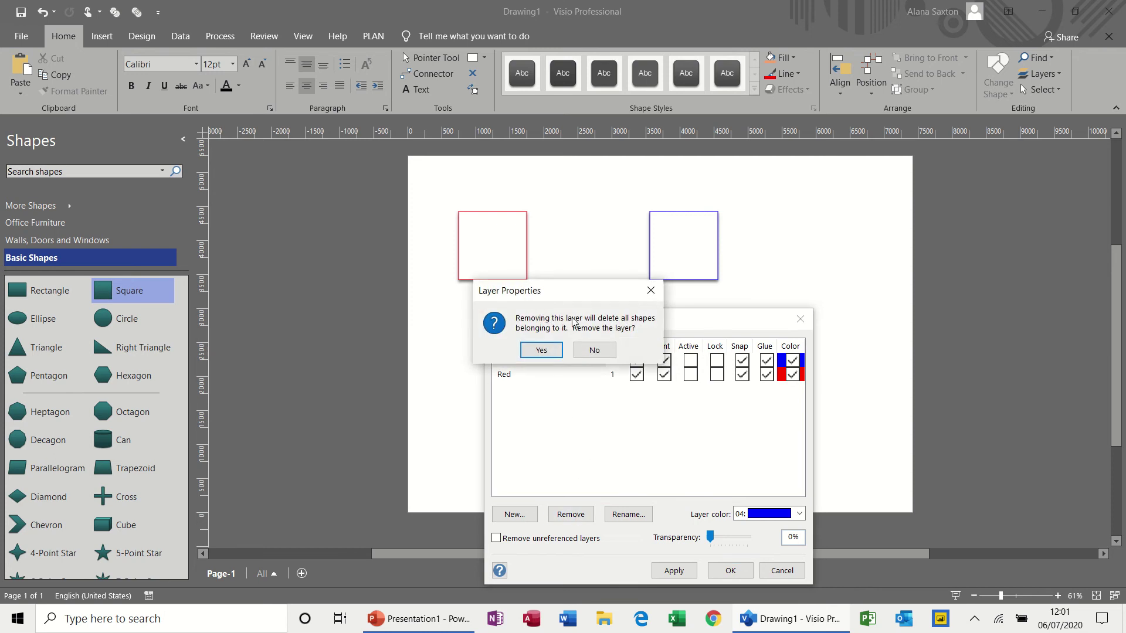
{"action": "left_click_drag", "start_coordinate": [585, 294], "coordinate": [709, 220]}
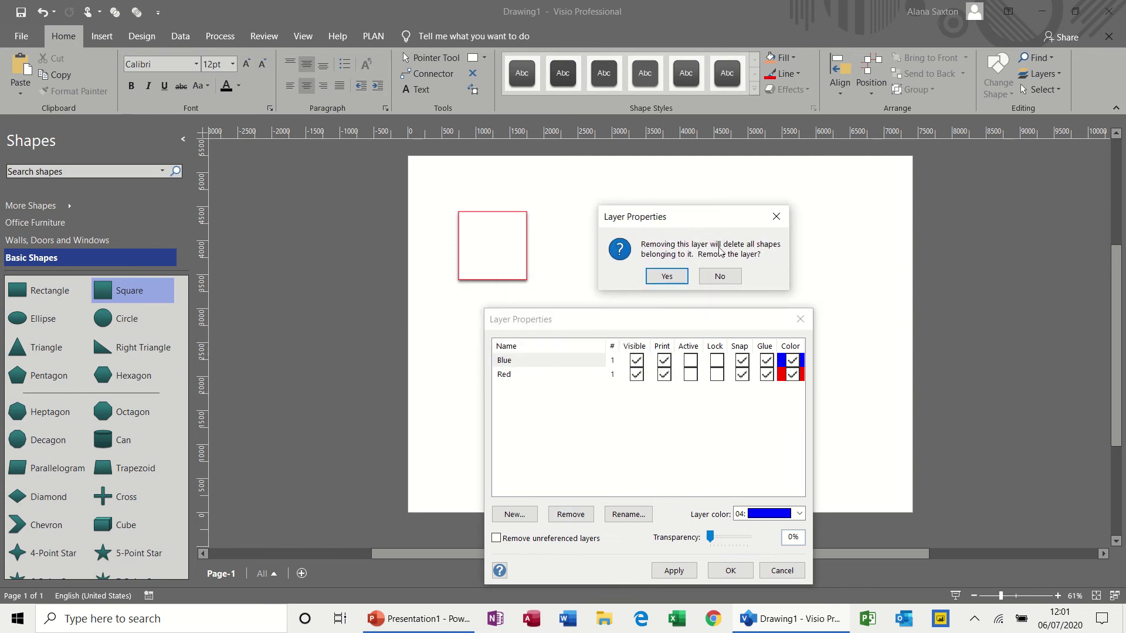
{"action": "left_click", "coordinate": [668, 277]}
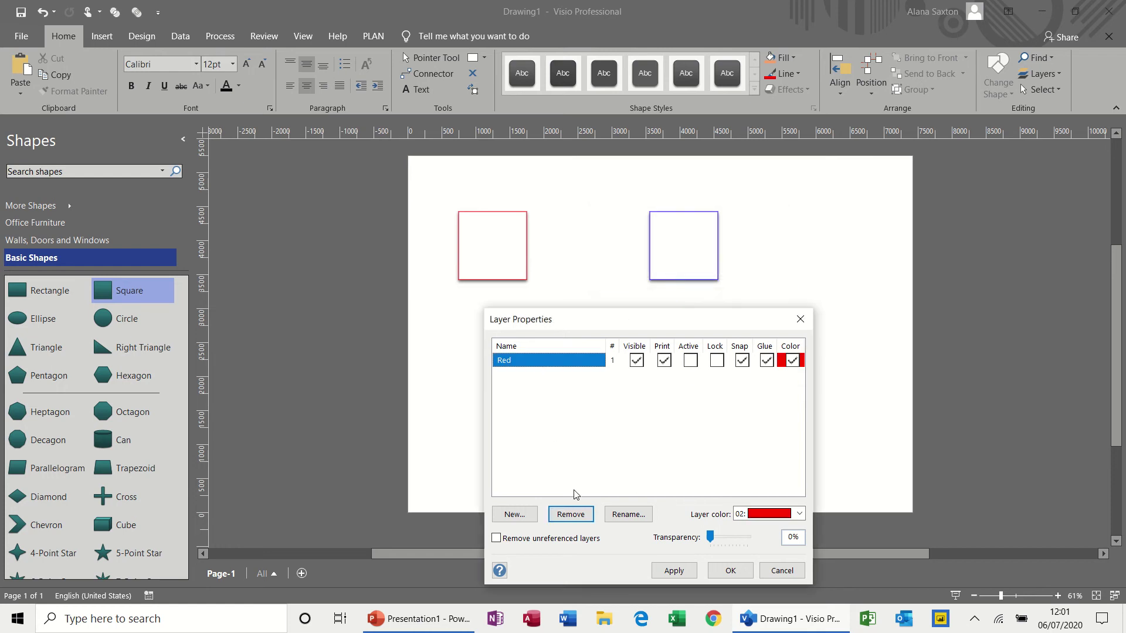
{"action": "left_click", "coordinate": [570, 515]}
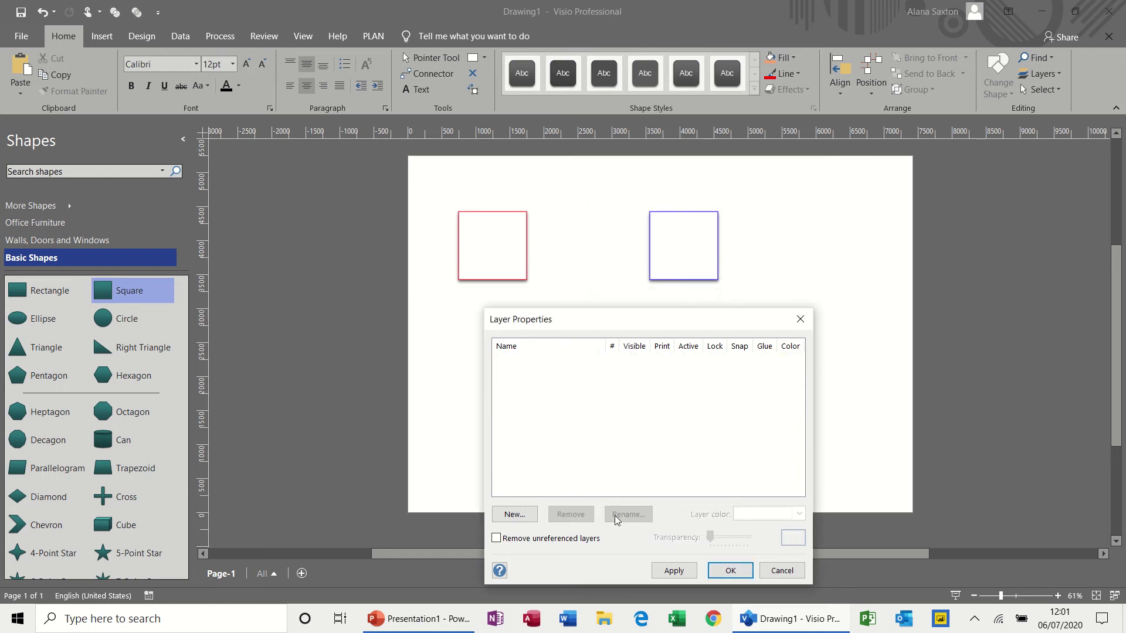
{"action": "left_click", "coordinate": [731, 569]}
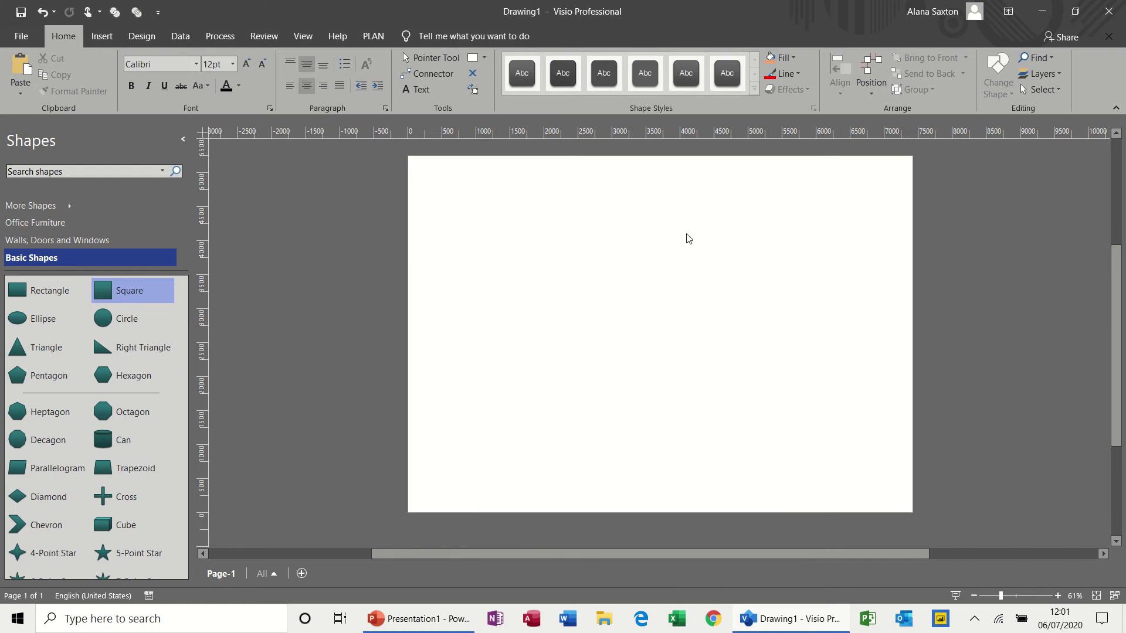
Place a Room from Walls, Doors and Windows and view its Building Envelope and Wall layers
{"action": "left_click", "coordinate": [74, 237]}
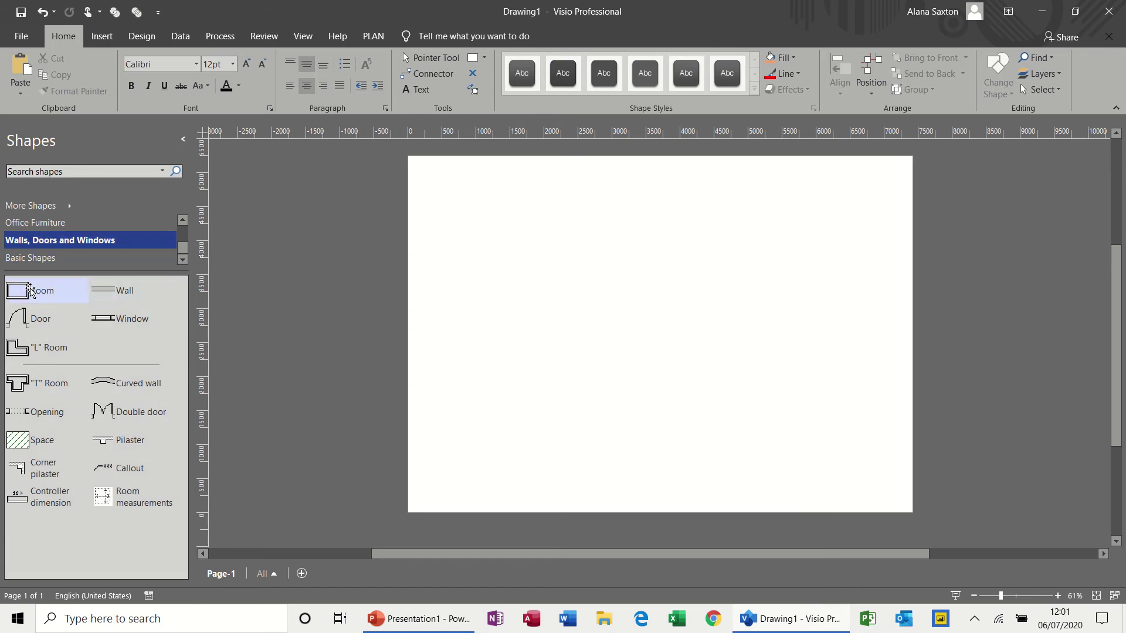
{"action": "left_click_drag", "start_coordinate": [30, 290], "coordinate": [607, 305]}
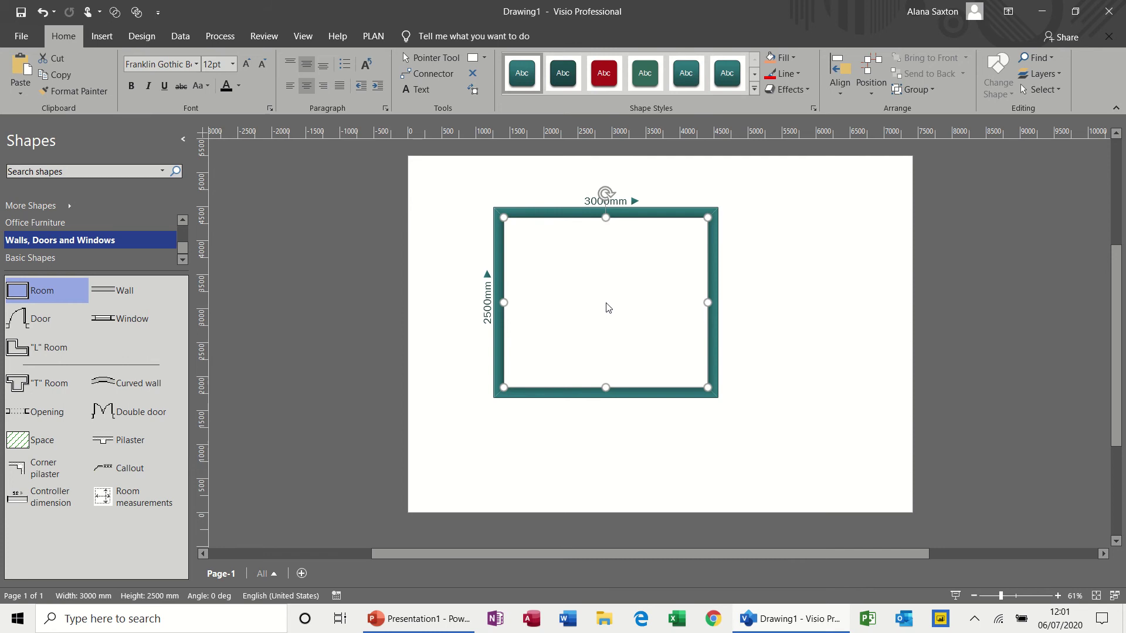
{"action": "left_click", "coordinate": [1056, 76]}
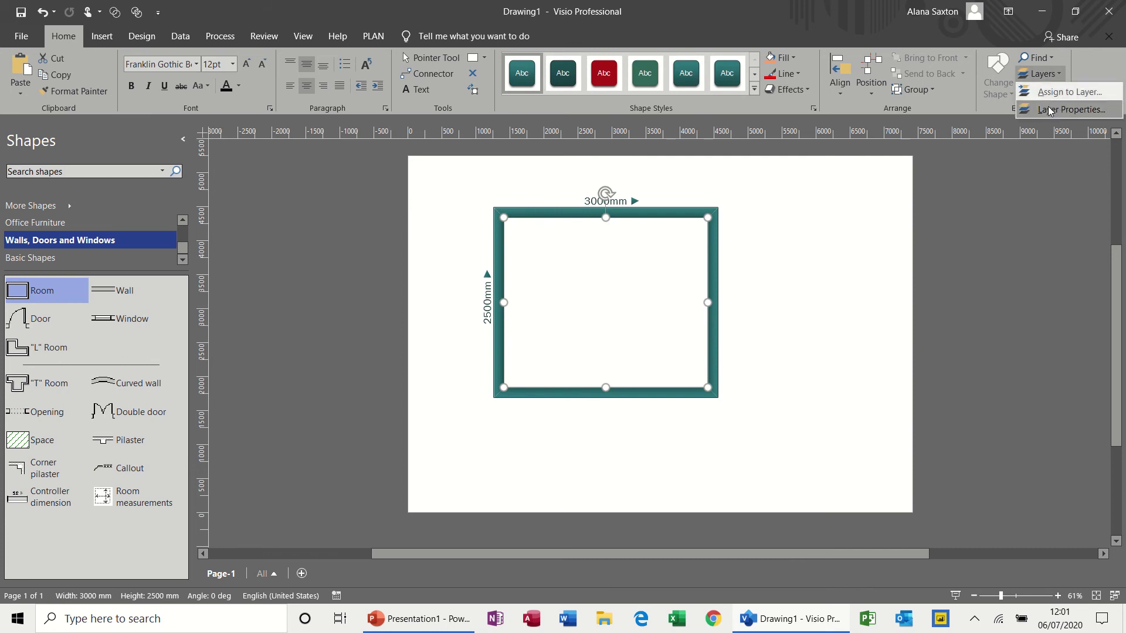
{"action": "left_click", "coordinate": [1046, 108]}
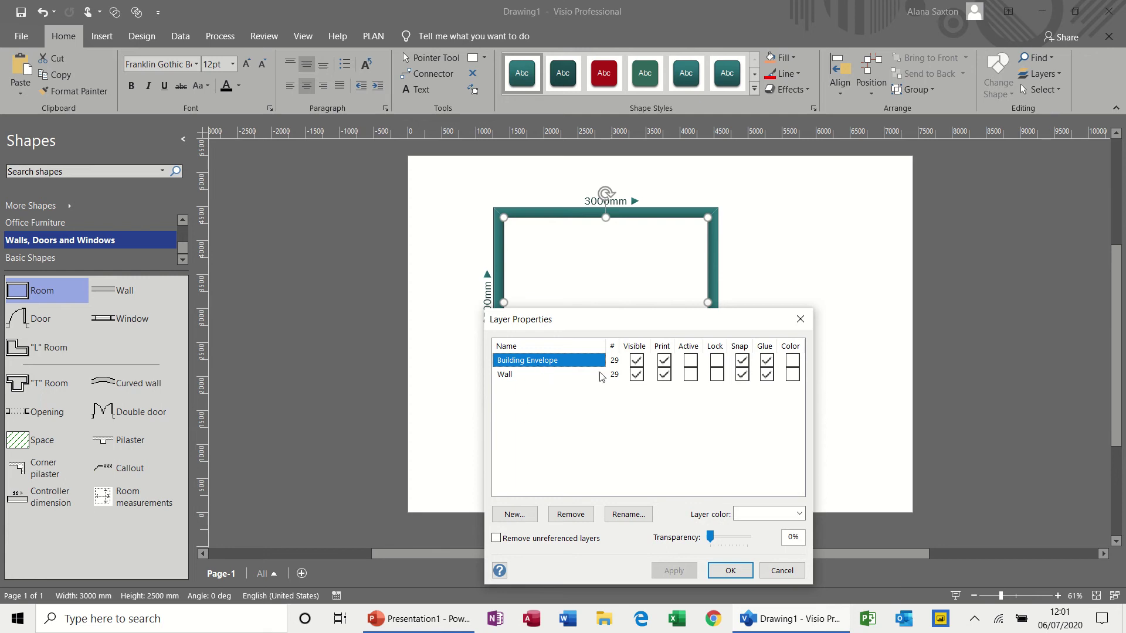
Assign the room to a new Floor layer, unticking Building Envelope and Wall
{"action": "left_click", "coordinate": [800, 319]}
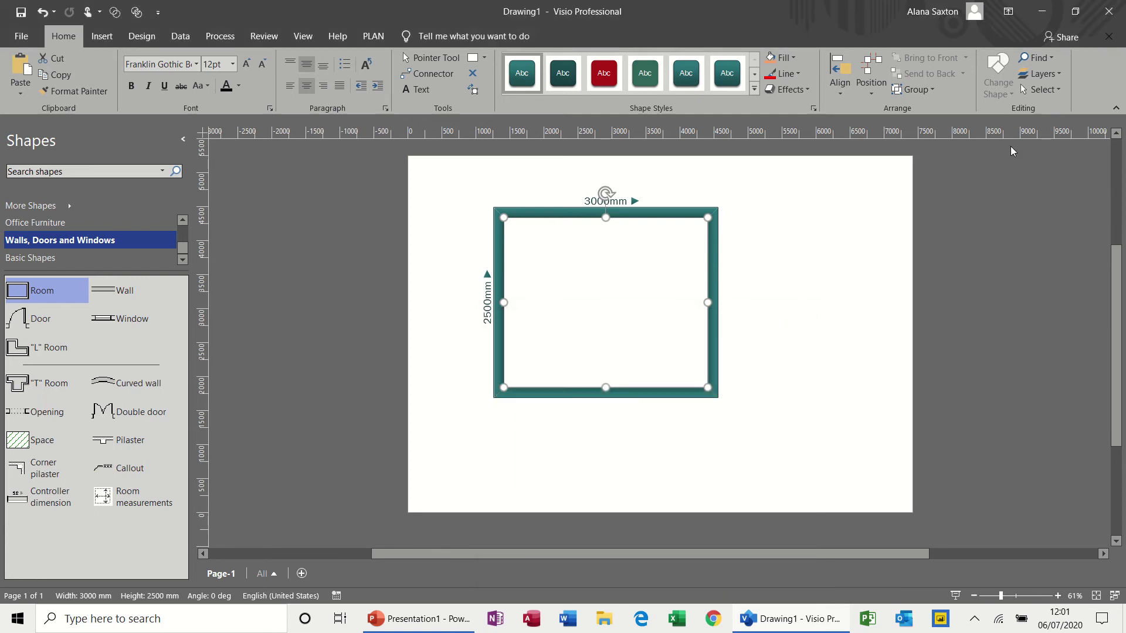
{"action": "left_click", "coordinate": [1056, 78]}
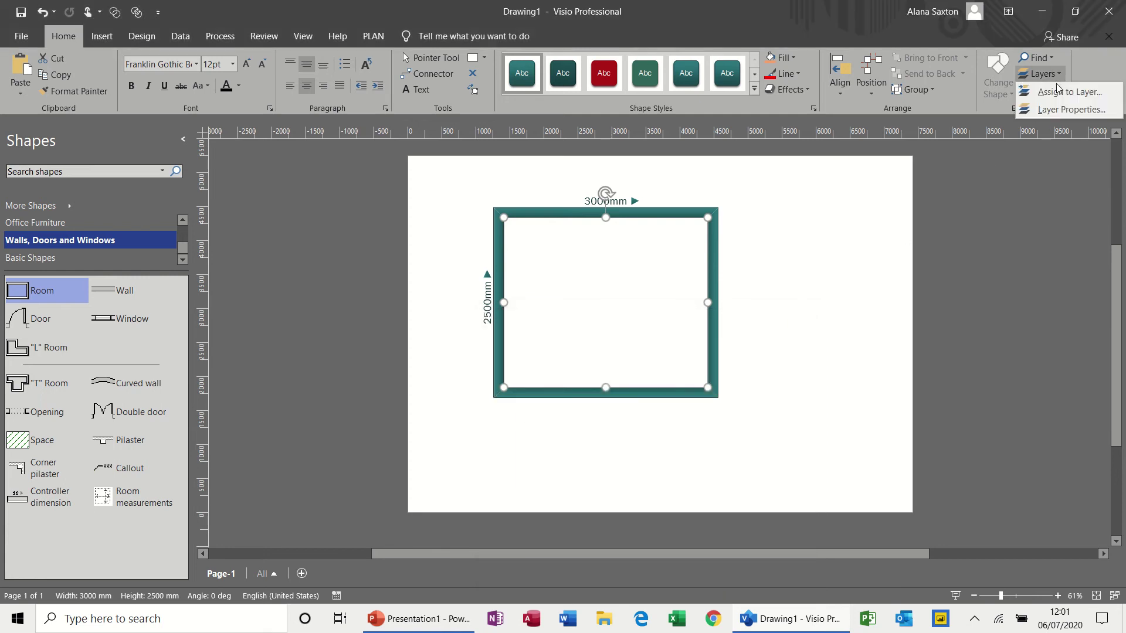
{"action": "left_click", "coordinate": [1058, 91]}
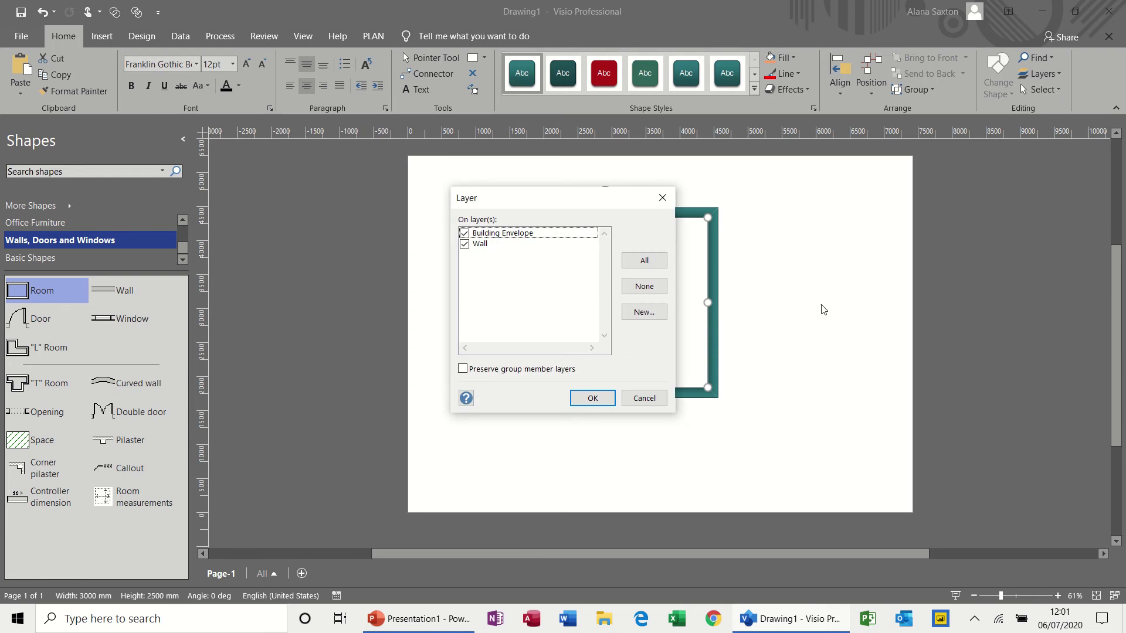
{"action": "left_click", "coordinate": [650, 314]}
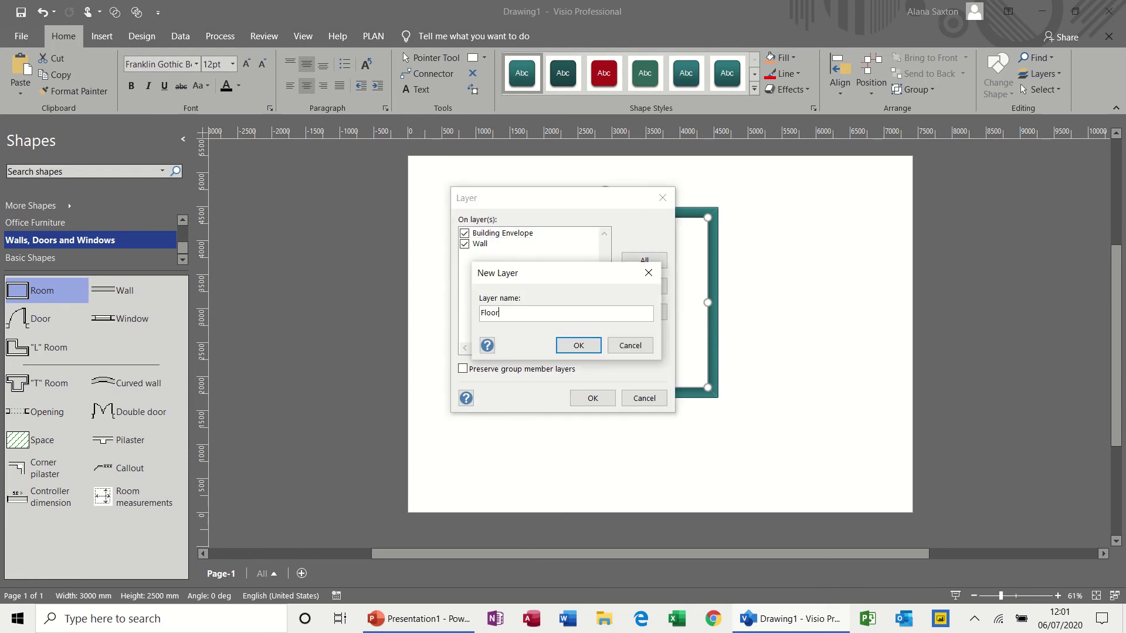
{"action": "left_click", "coordinate": [577, 346]}
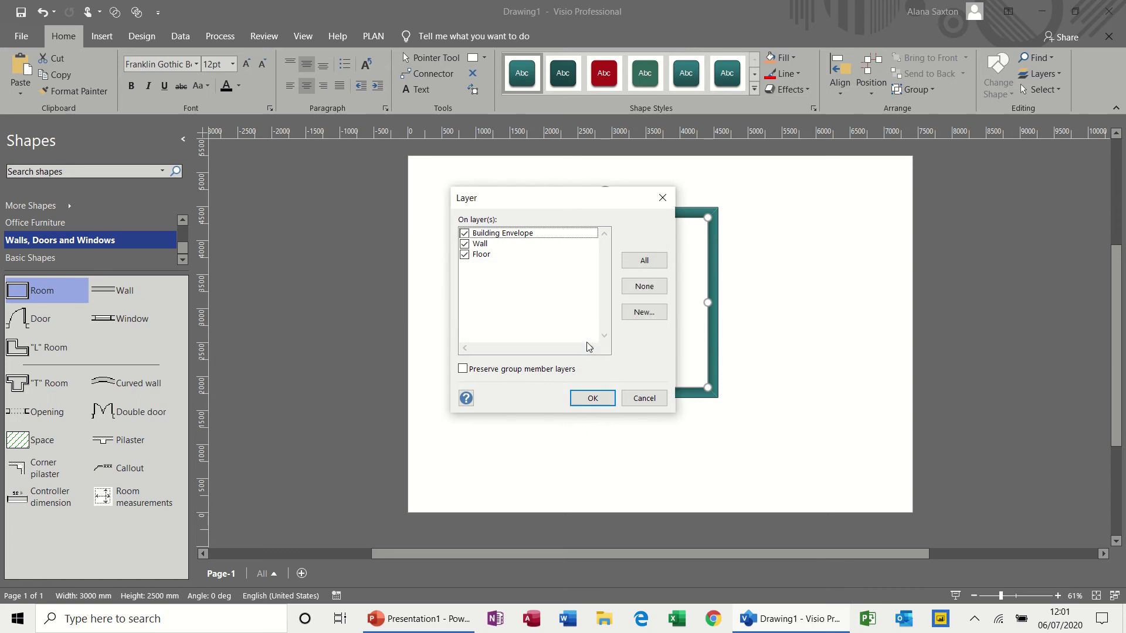
{"action": "left_click", "coordinate": [470, 245]}
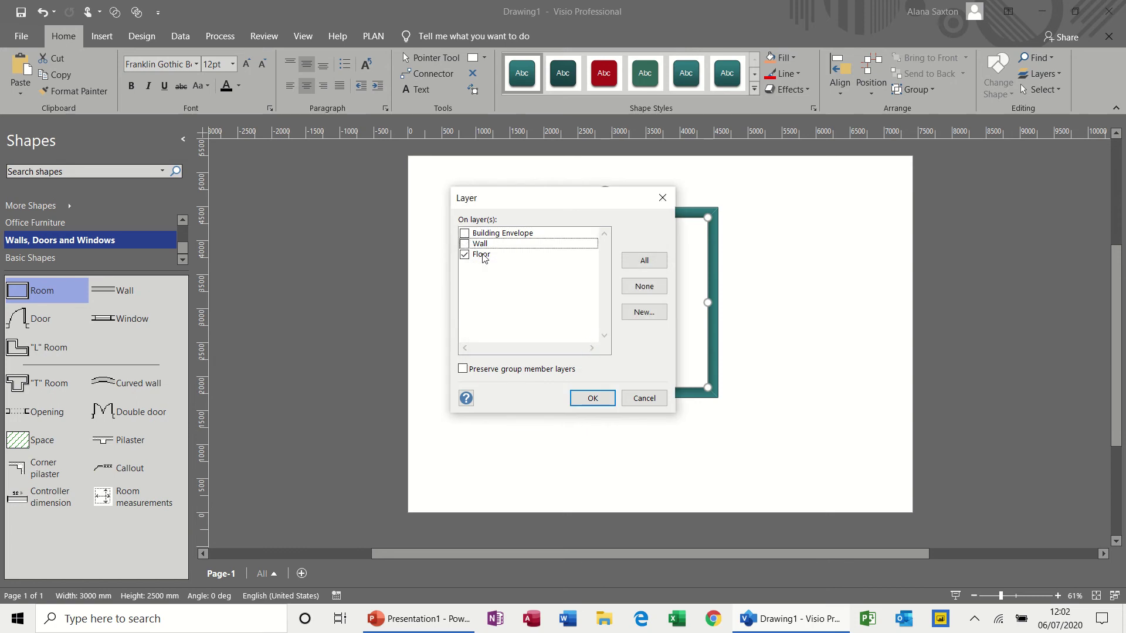
{"action": "left_click", "coordinate": [582, 391]}
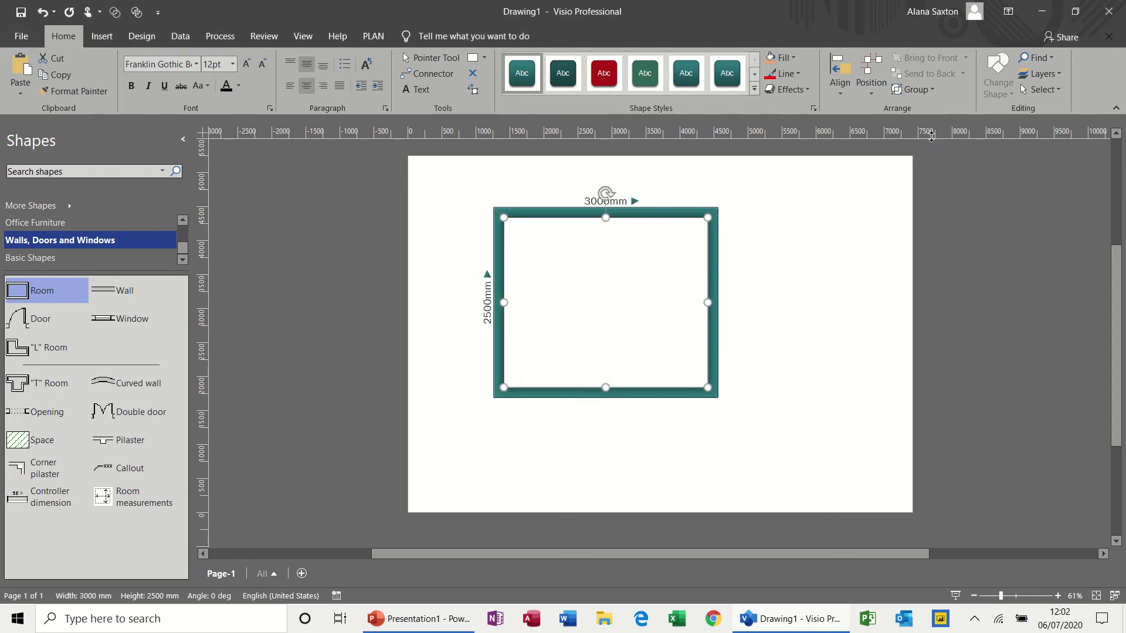
Remove the Building Envelope and Wall layers and check the room still moves
{"action": "left_click", "coordinate": [1042, 74]}
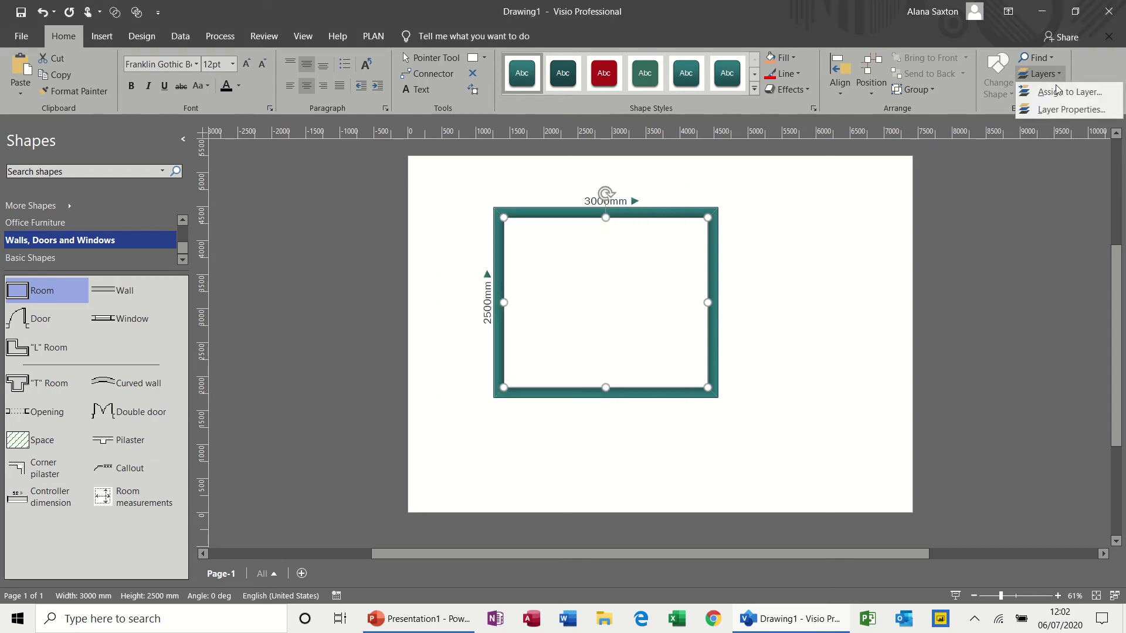
{"action": "left_click", "coordinate": [1053, 108]}
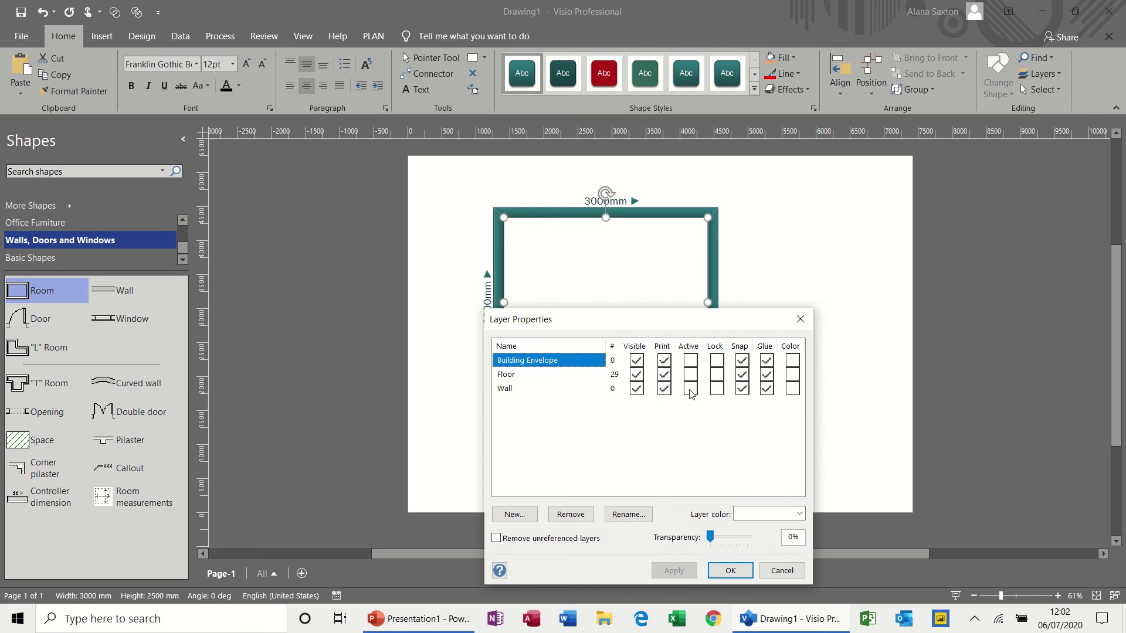
{"action": "left_click", "coordinate": [568, 518]}
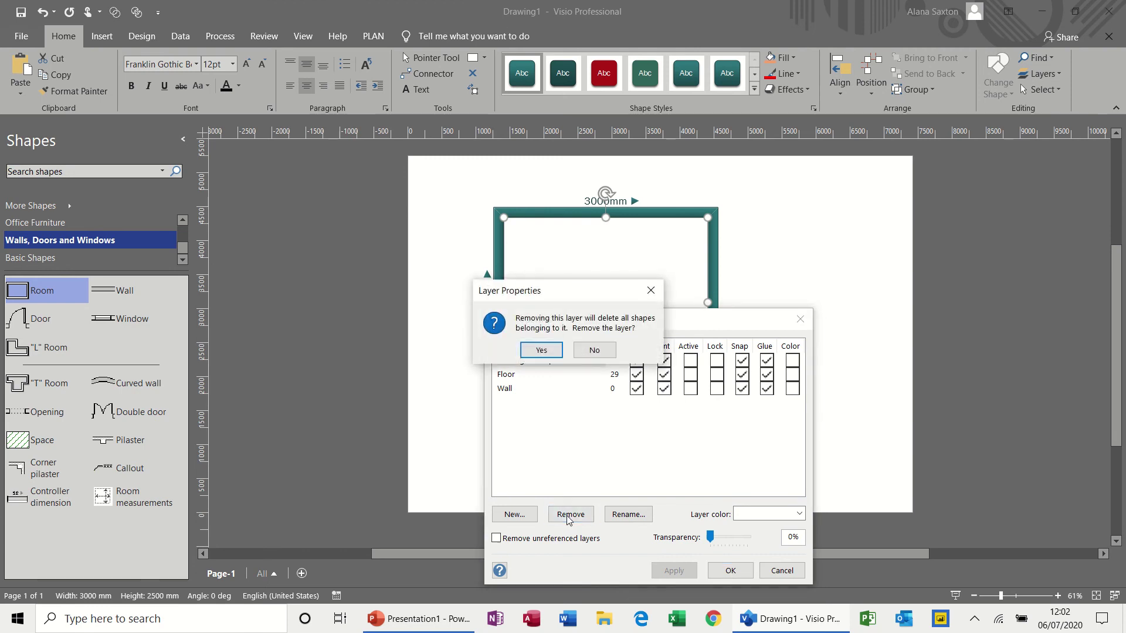
{"action": "left_click", "coordinate": [543, 351]}
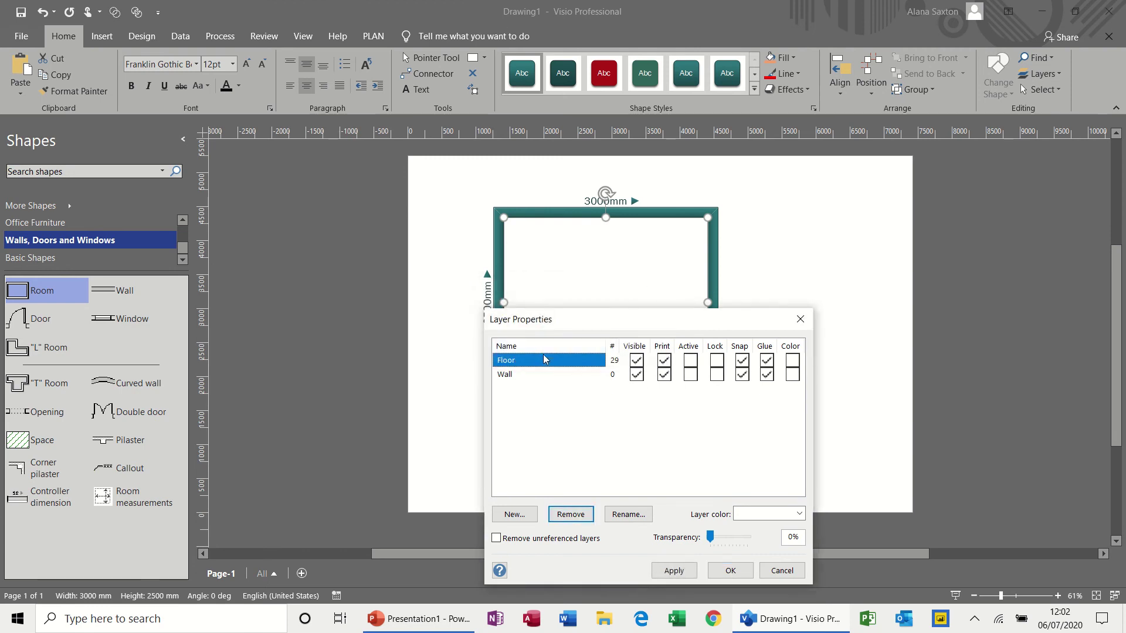
{"action": "left_click", "coordinate": [535, 378]}
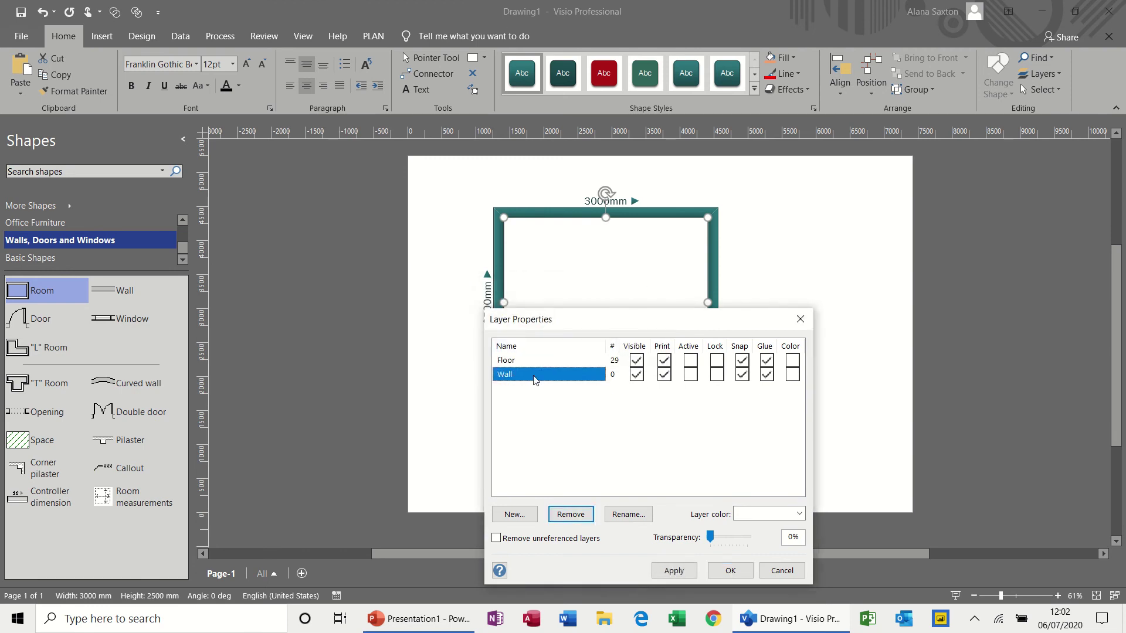
{"action": "left_click", "coordinate": [569, 514]}
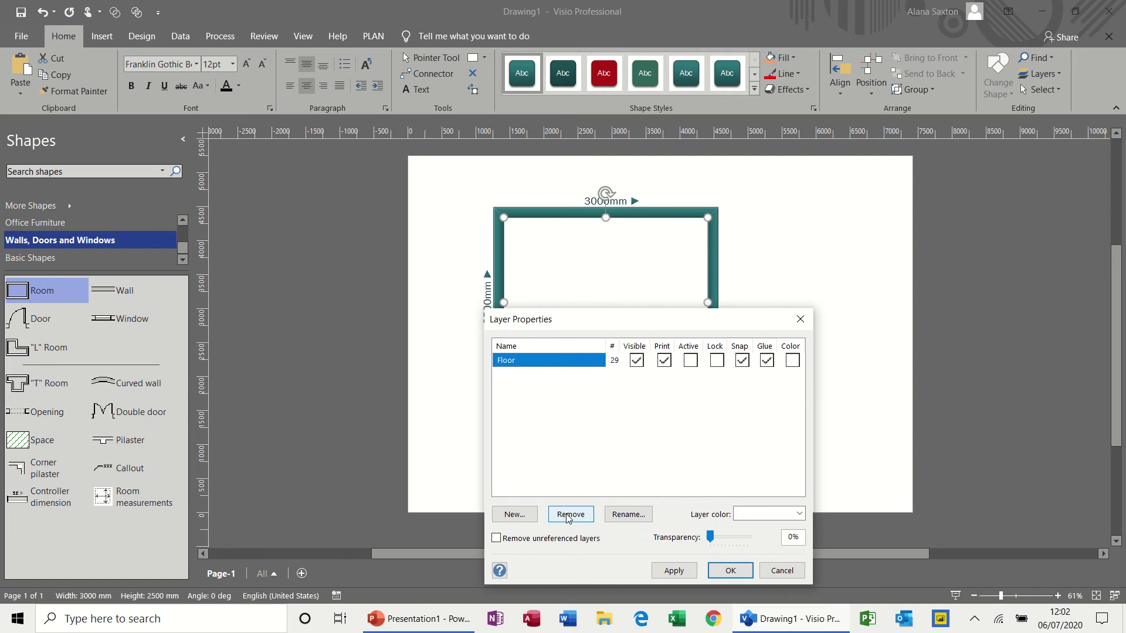
{"action": "left_click", "coordinate": [730, 570]}
{"action": "mouse_move", "coordinate": [624, 215]}
{"action": "left_mouse_down"}
{"action": "mouse_move", "coordinate": [695, 215]}
{"action": "mouse_move", "coordinate": [627, 210]}
{"action": "left_mouse_up"}
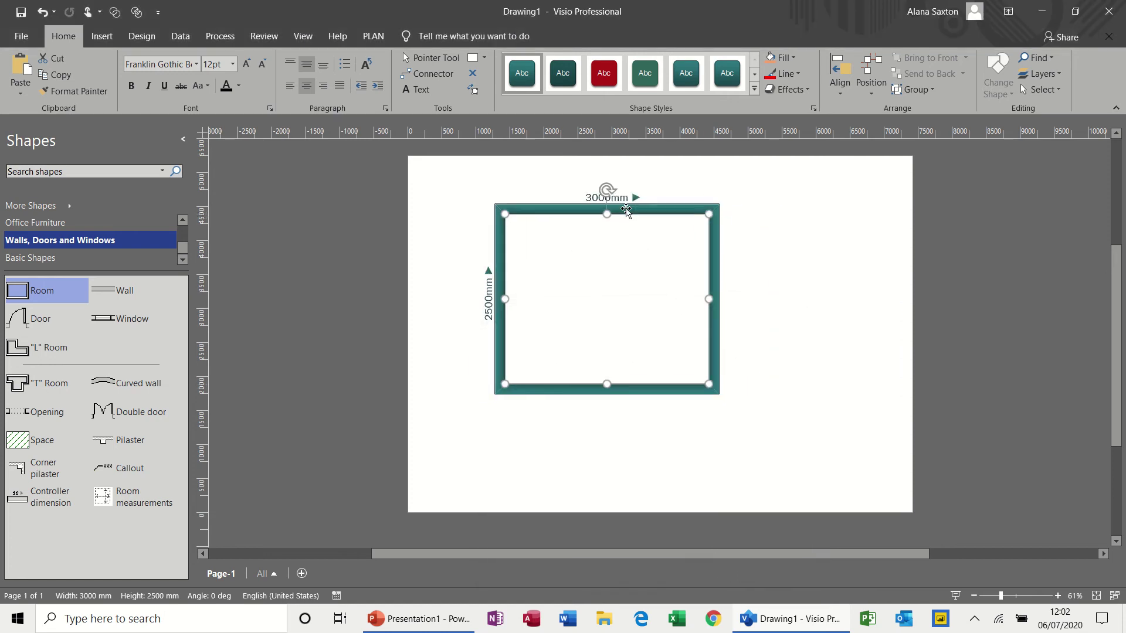
Set the Floor layer's colour to 02 red
{"action": "left_click", "coordinate": [1058, 74]}
{"action": "left_click", "coordinate": [1055, 107]}
{"action": "left_click", "coordinate": [793, 361]}
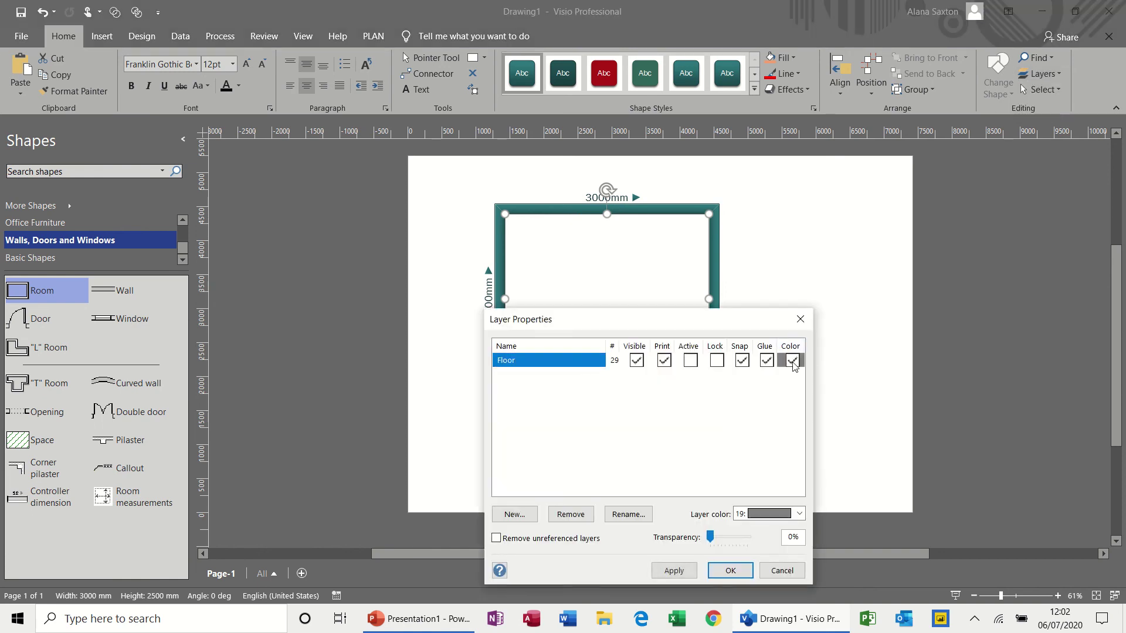
{"action": "left_click", "coordinate": [800, 514]}
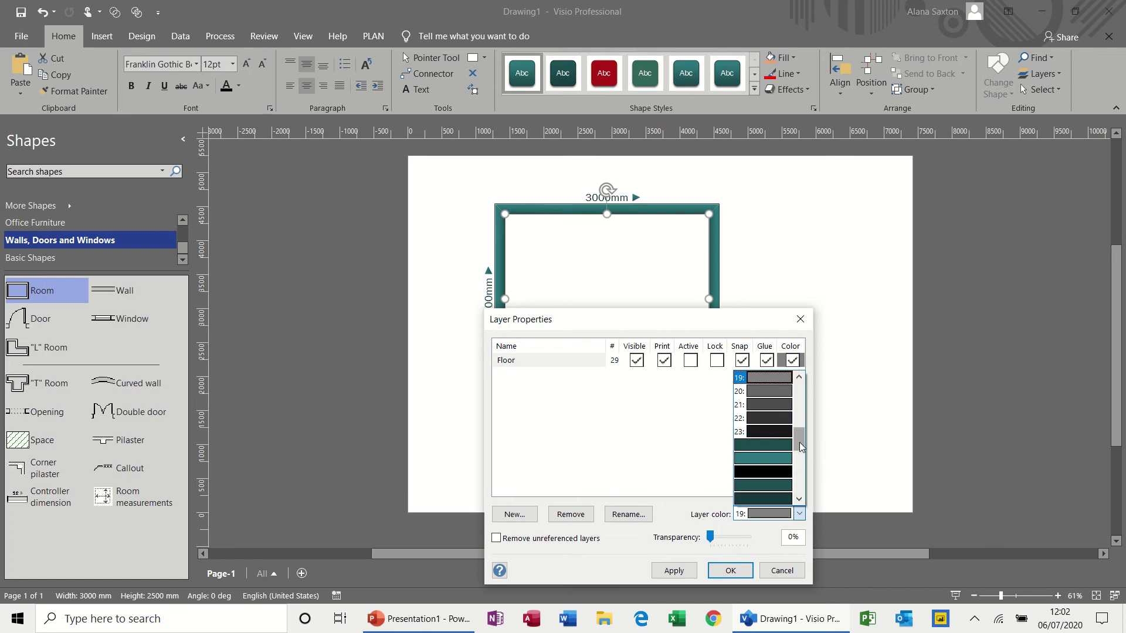
{"action": "left_click_drag", "start_coordinate": [800, 446], "coordinate": [800, 390]}
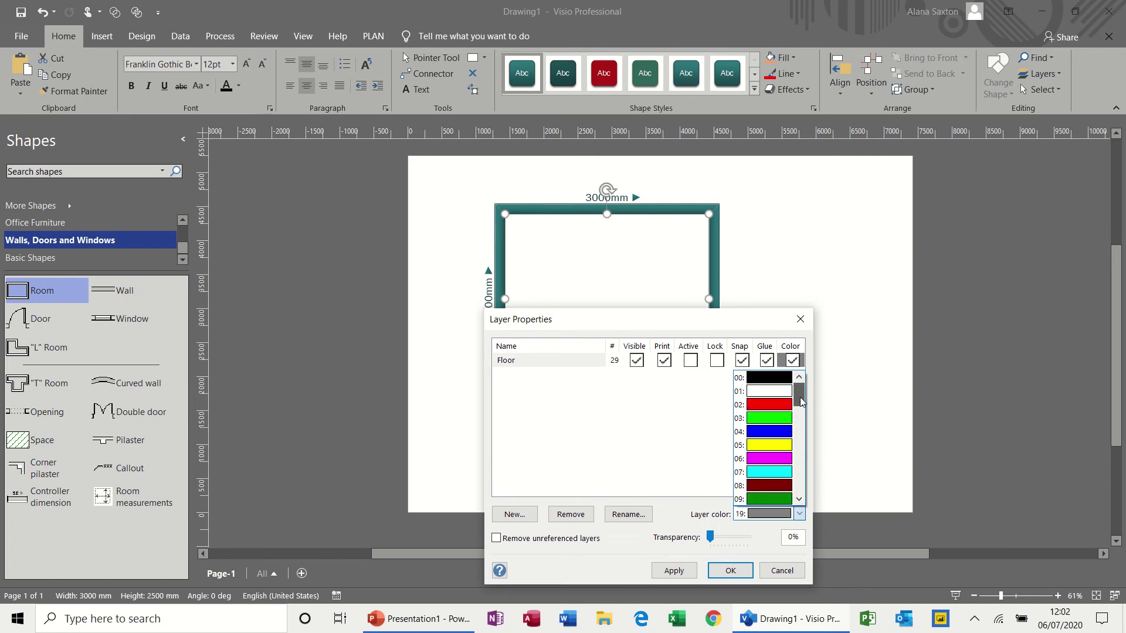
{"action": "left_click", "coordinate": [783, 404]}
{"action": "left_click", "coordinate": [727, 571]}
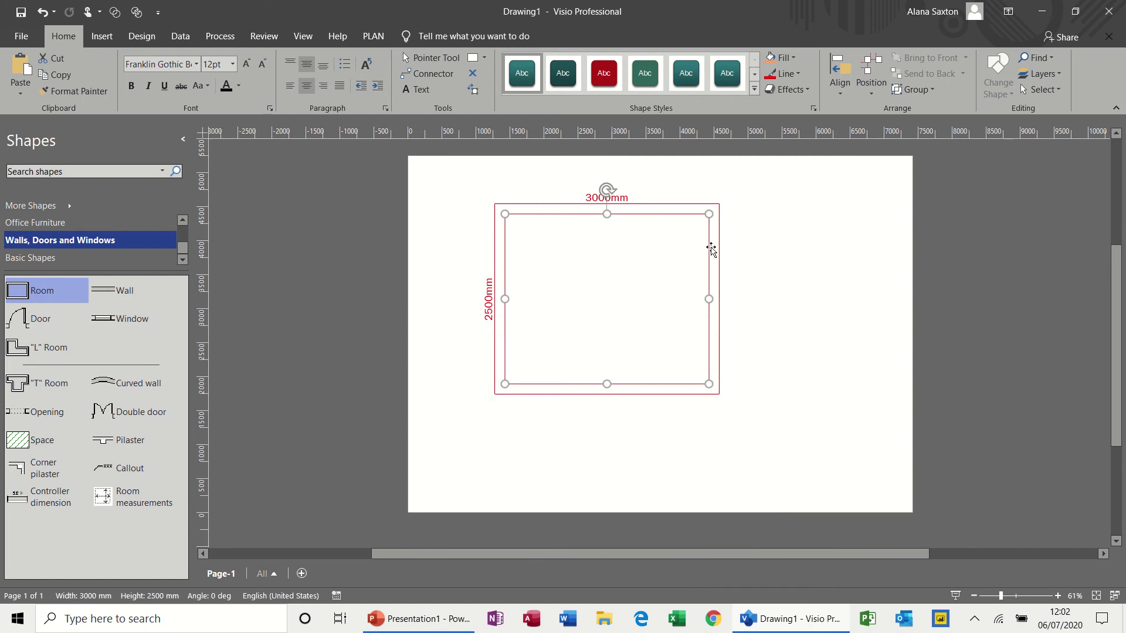
Shift the room right and add windows on its top and bottom walls
{"action": "left_click_drag", "start_coordinate": [712, 247], "coordinate": [734, 246]}
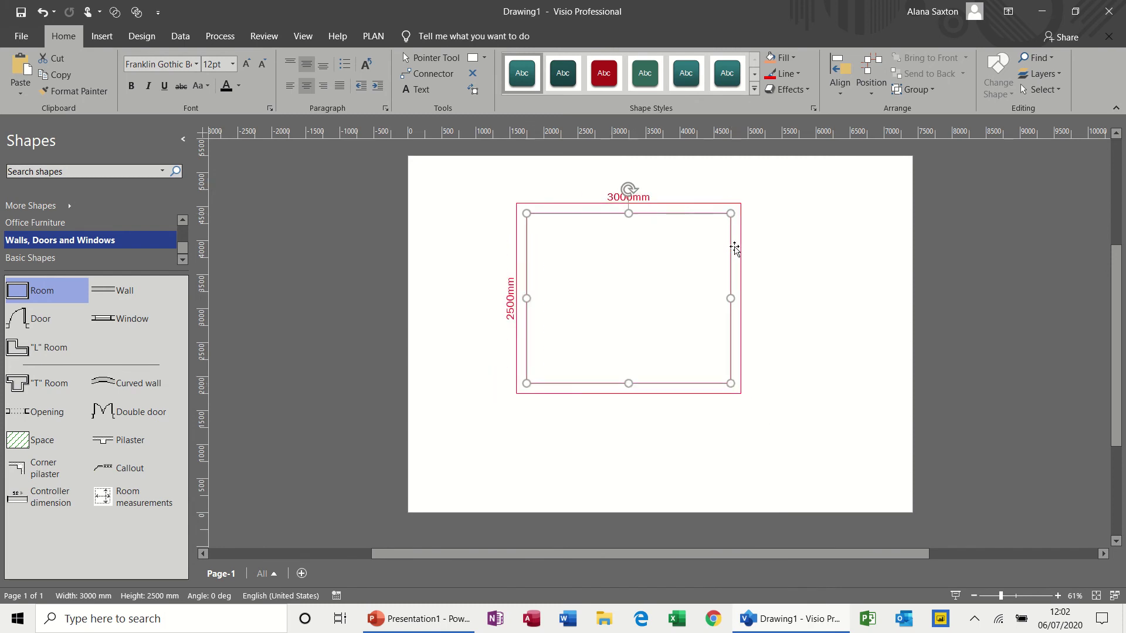
{"action": "left_click_drag", "start_coordinate": [117, 318], "coordinate": [621, 237]}
{"action": "left_click_drag", "start_coordinate": [674, 209], "coordinate": [676, 209]}
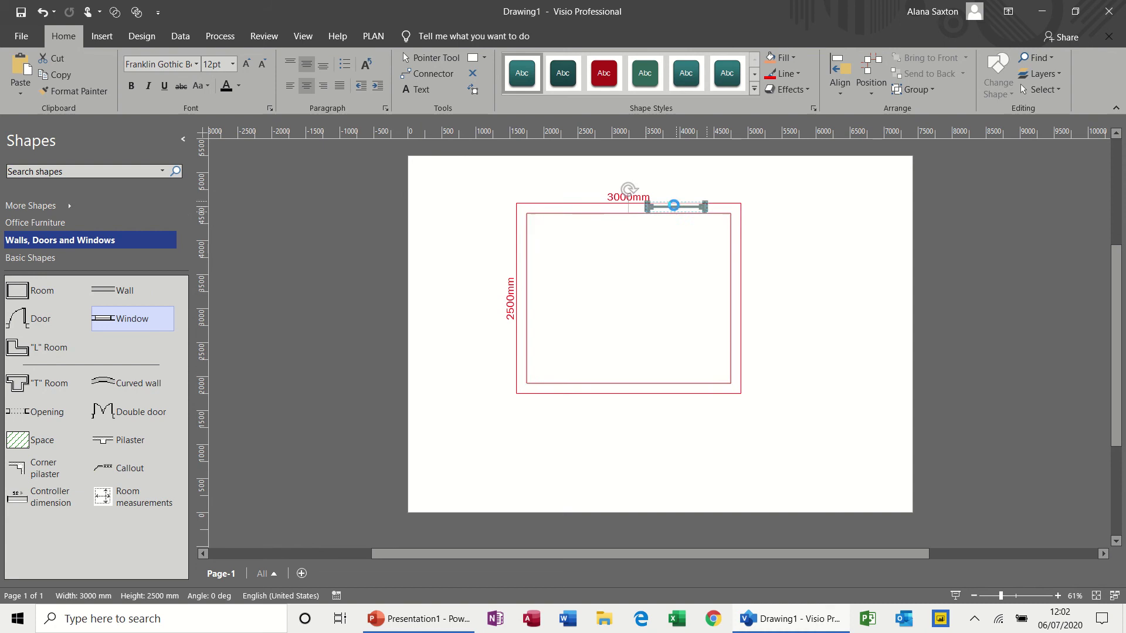
{"action": "left_click_drag", "start_coordinate": [118, 318], "coordinate": [564, 392]}
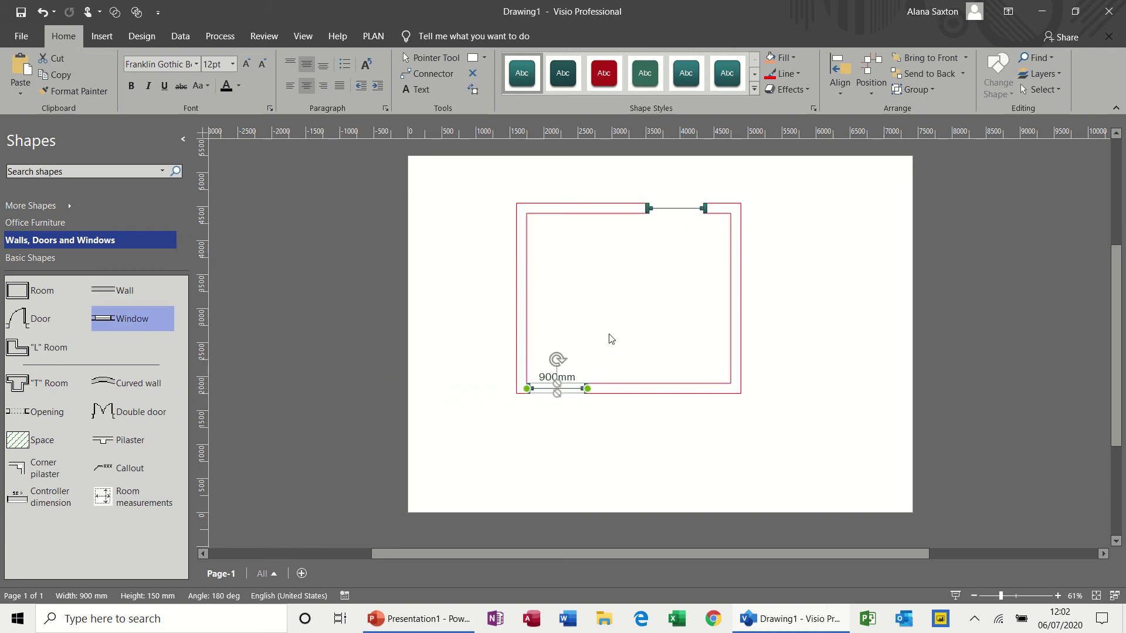
Assign both windows to a new Windows layer, unticking Window and Building Envelope
{"action": "left_click", "coordinate": [690, 212], "text": "shift"}
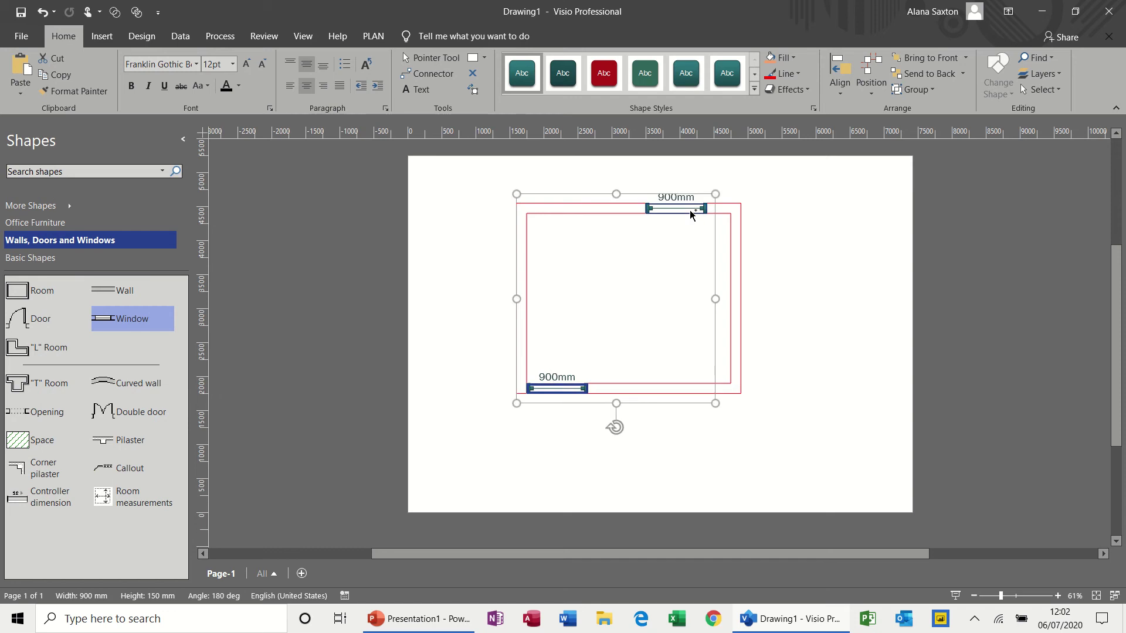
{"action": "left_click", "coordinate": [1058, 79]}
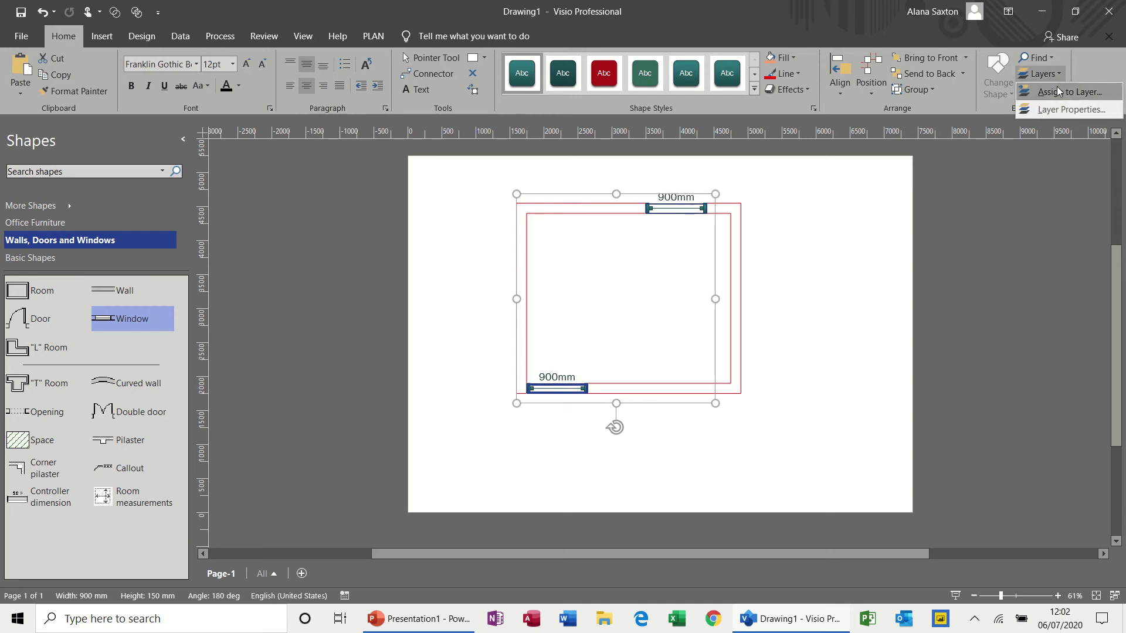
{"action": "left_click", "coordinate": [1069, 92]}
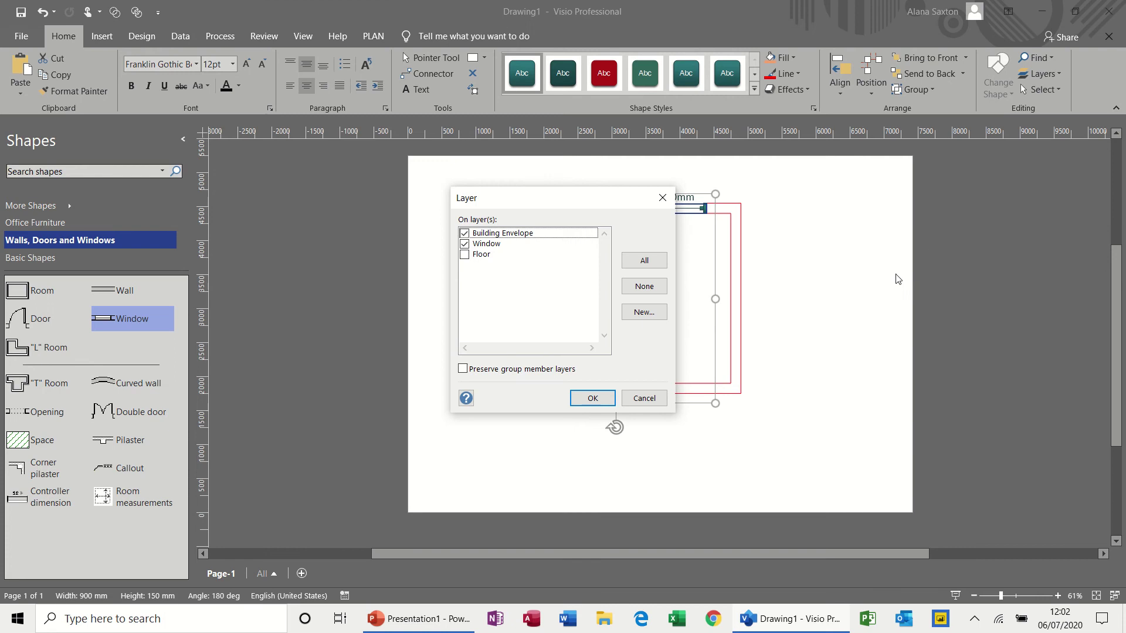
{"action": "left_click", "coordinate": [637, 314]}
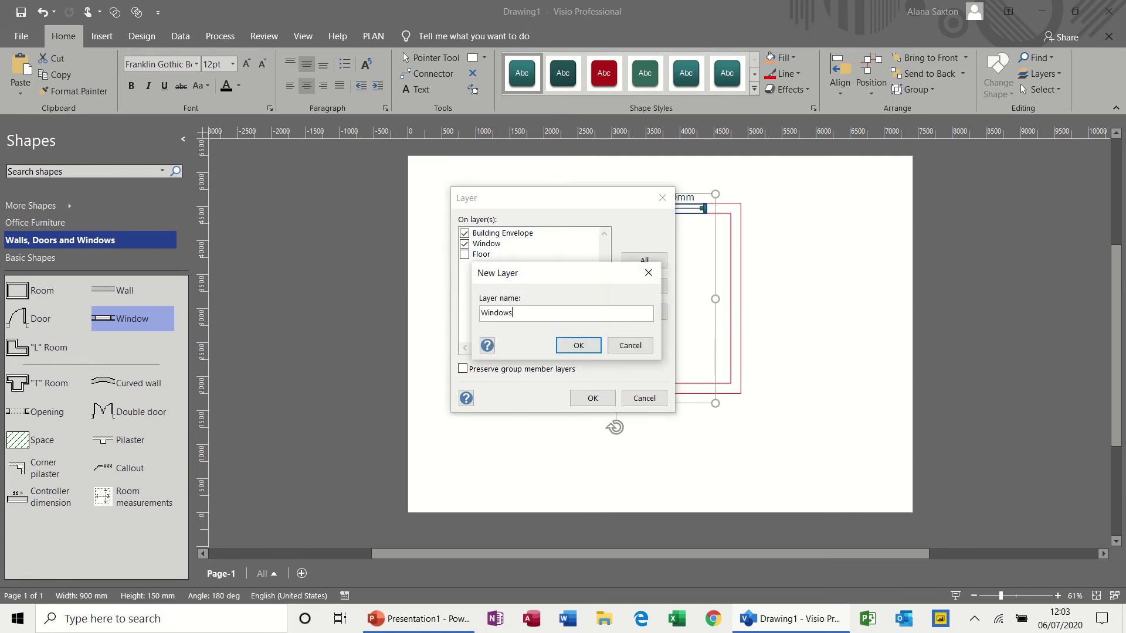
{"action": "left_click", "coordinate": [582, 346]}
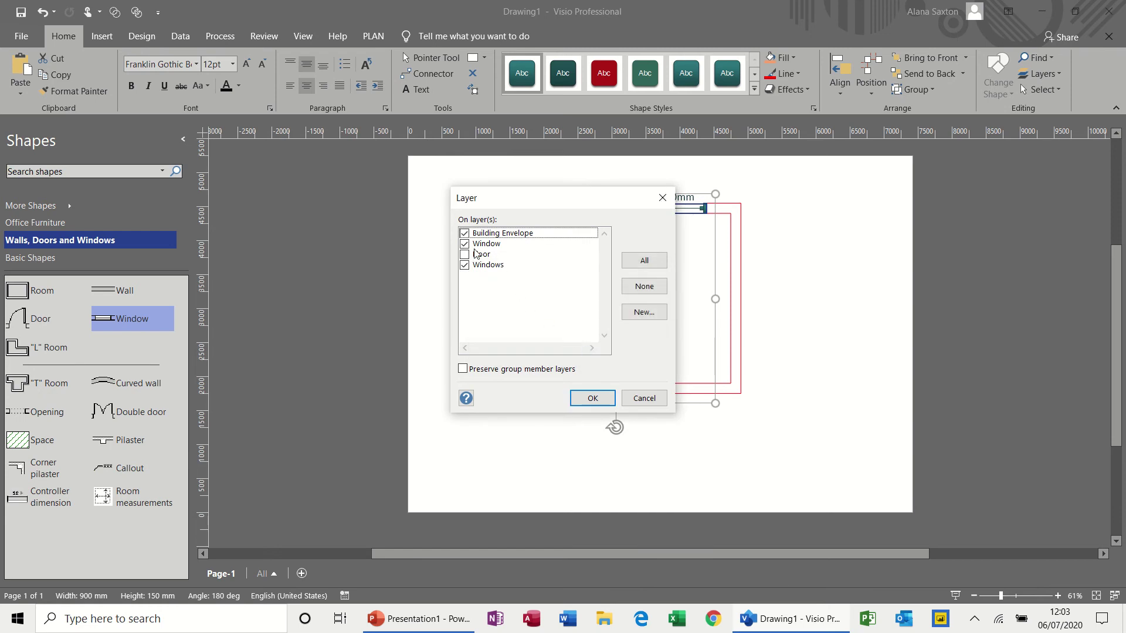
{"action": "left_click", "coordinate": [466, 244]}
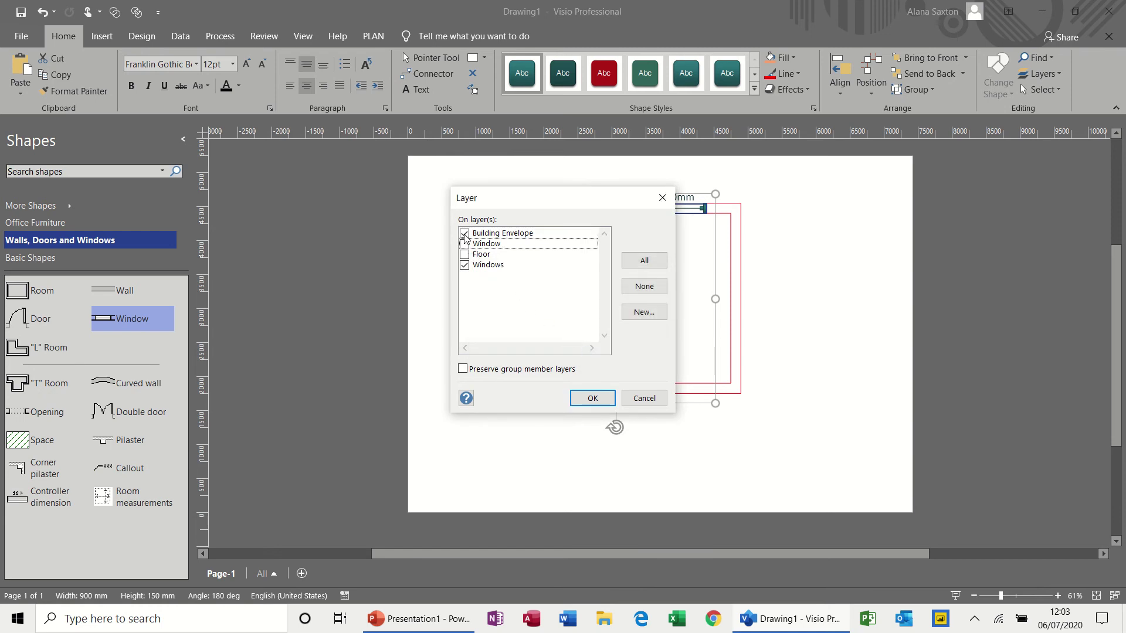
{"action": "left_click", "coordinate": [465, 234]}
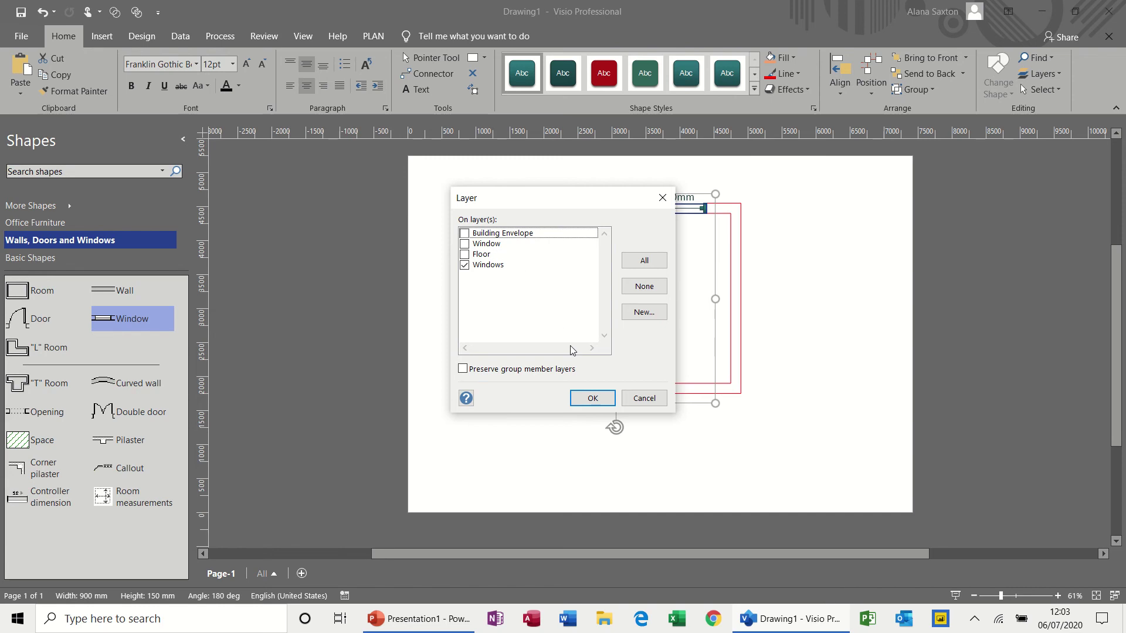
{"action": "left_click", "coordinate": [591, 396]}
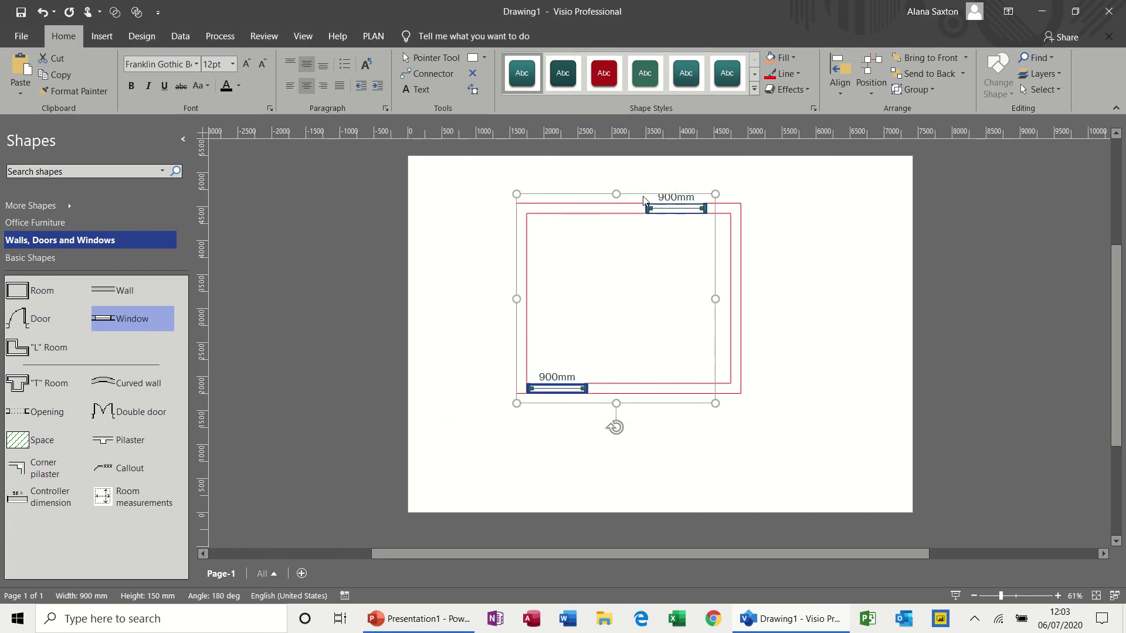
{"action": "left_click", "coordinate": [1059, 72]}
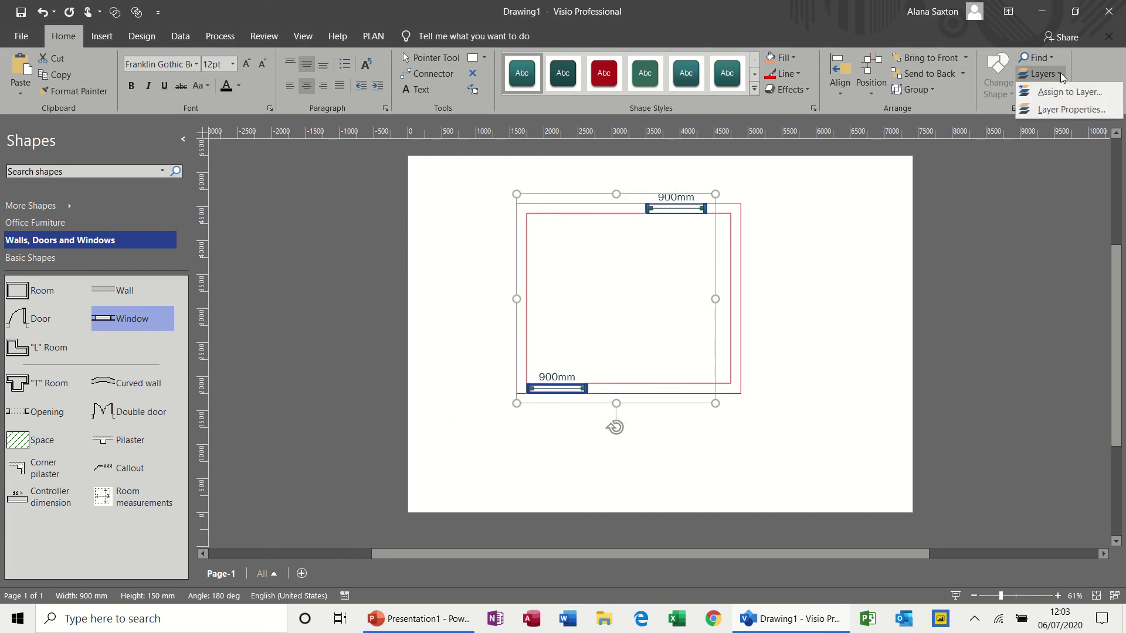
Remove the Building Envelope and empty Window layers, then deselect the windows
{"action": "left_click", "coordinate": [1051, 104]}
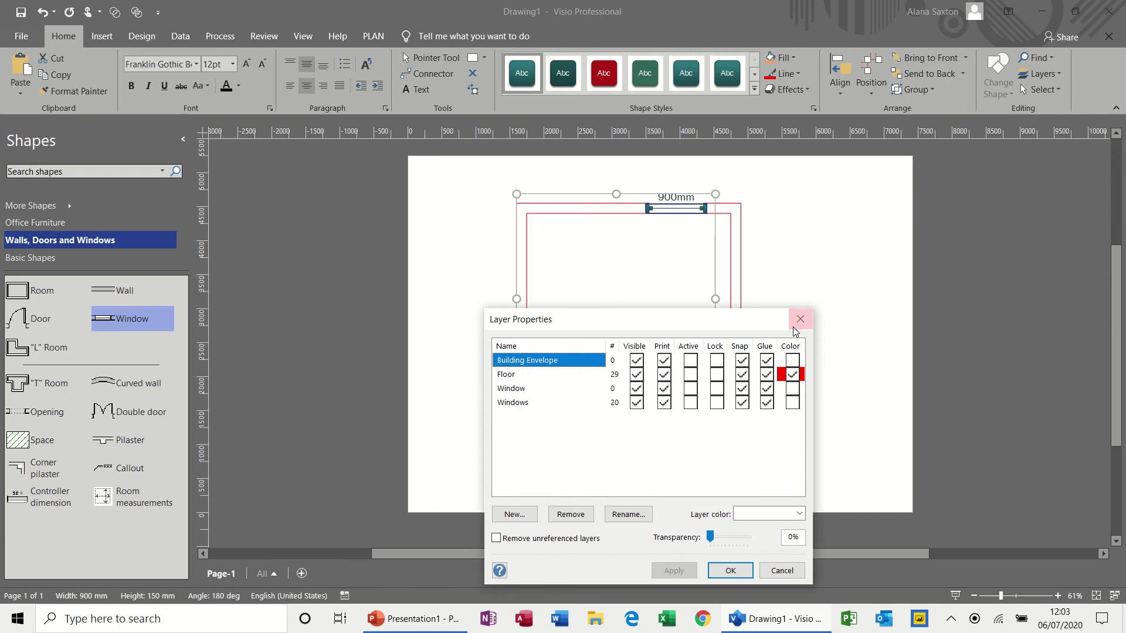
{"action": "left_click", "coordinate": [571, 514]}
{"action": "left_click", "coordinate": [541, 350]}
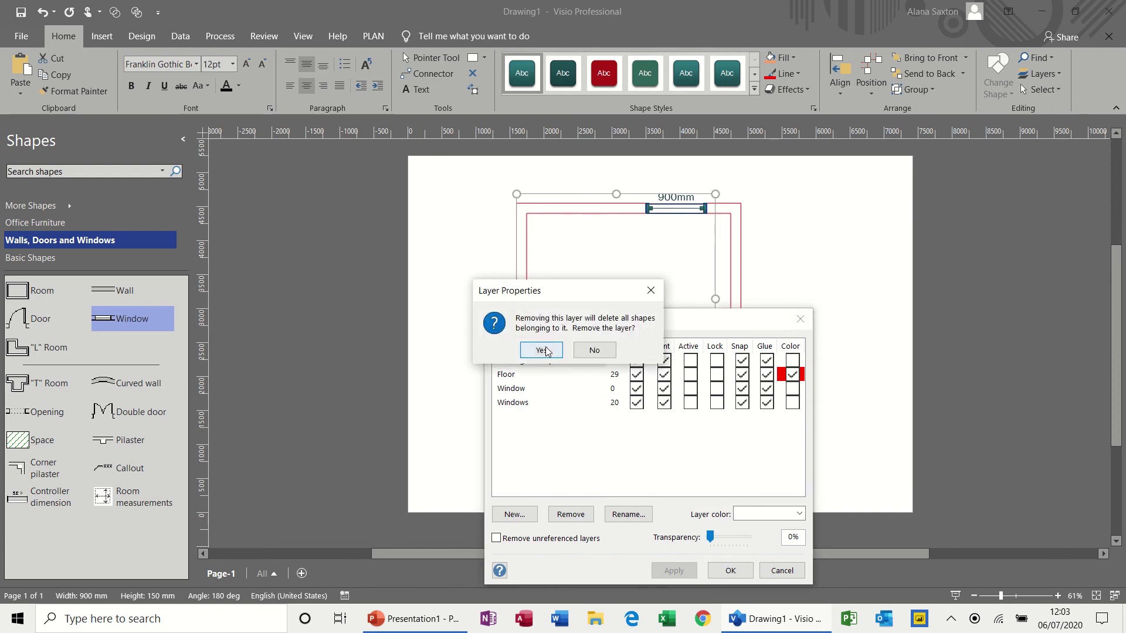
{"action": "left_click", "coordinate": [538, 375]}
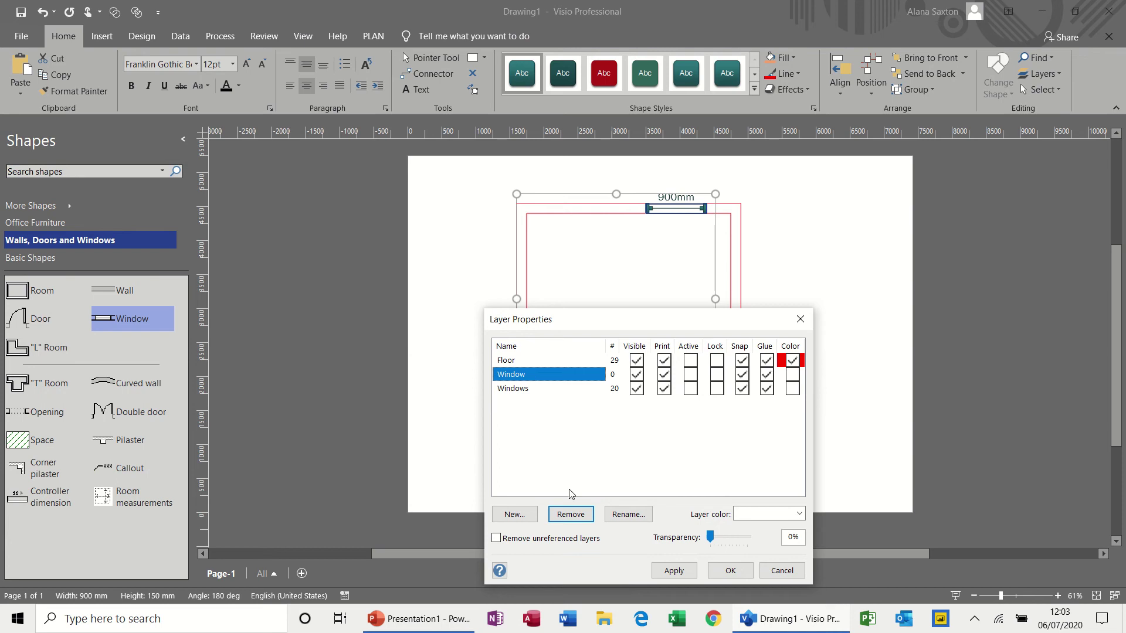
{"action": "left_click", "coordinate": [572, 514]}
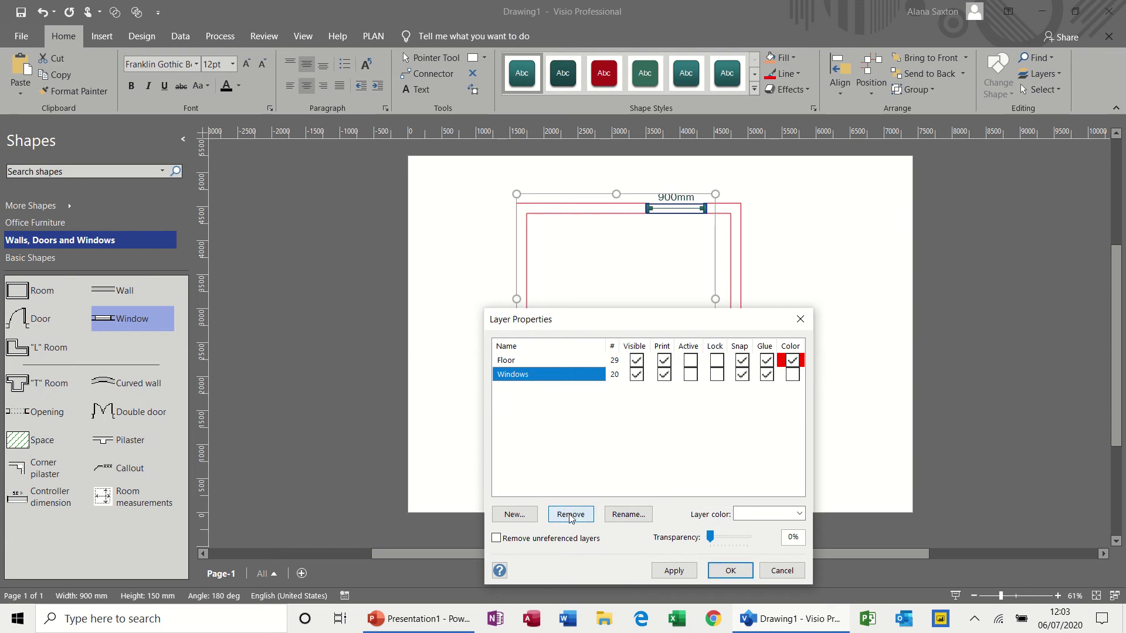
{"action": "left_click", "coordinate": [727, 572]}
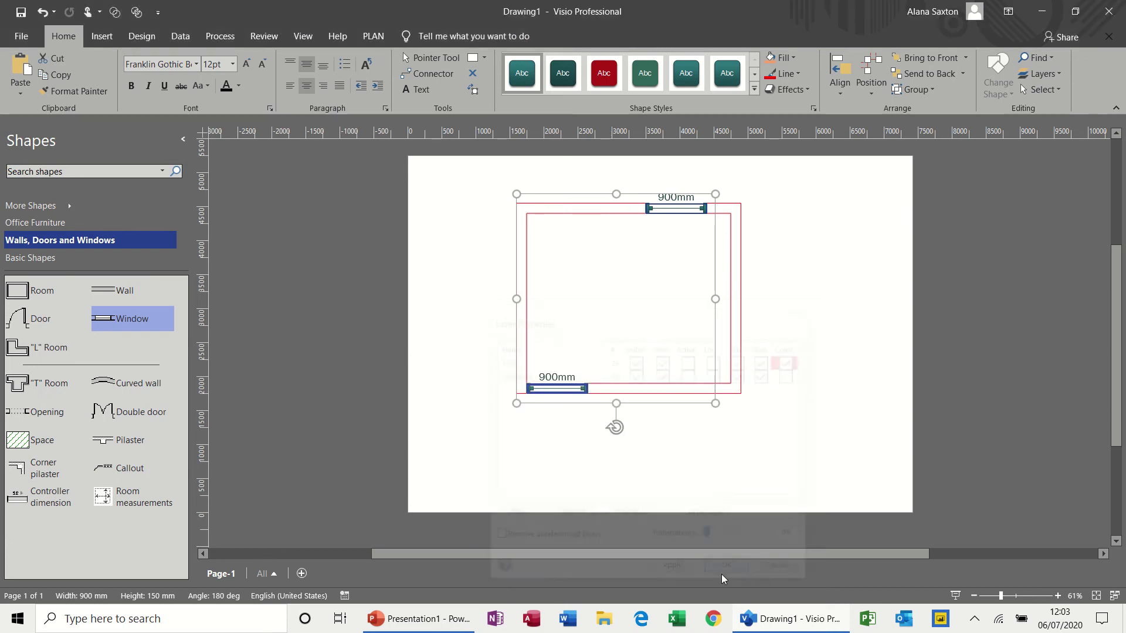
{"action": "left_click", "coordinate": [839, 320]}
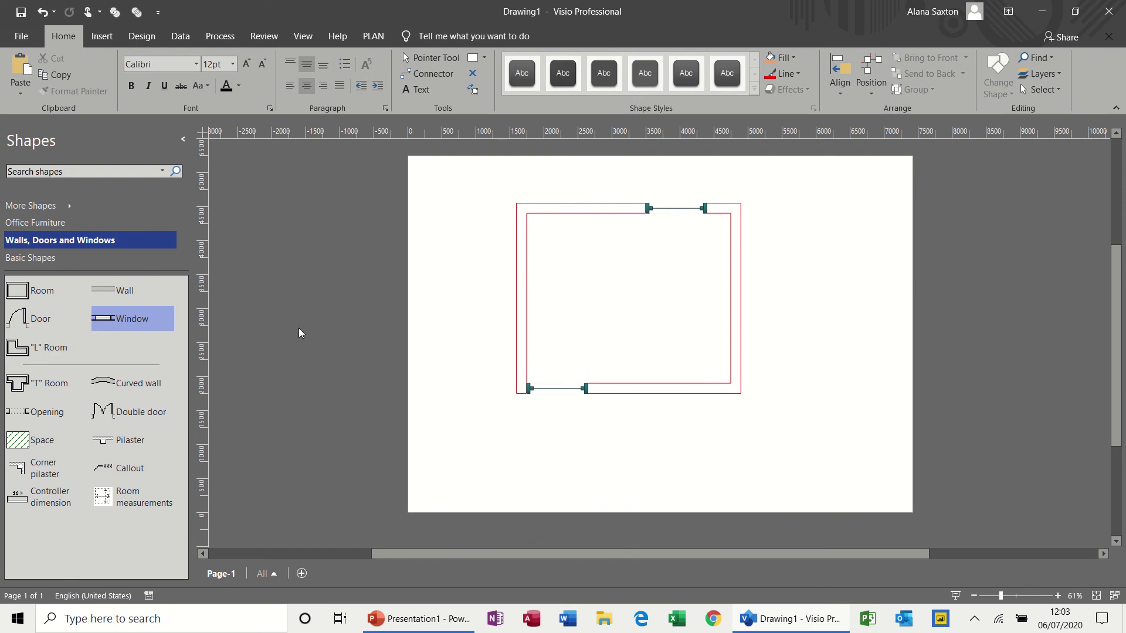
Add a 900mm door to the room's left wall, then show the Office Furniture shapes
{"action": "left_click", "coordinate": [38, 321]}
{"action": "left_click_drag", "start_coordinate": [39, 321], "coordinate": [516, 295]}
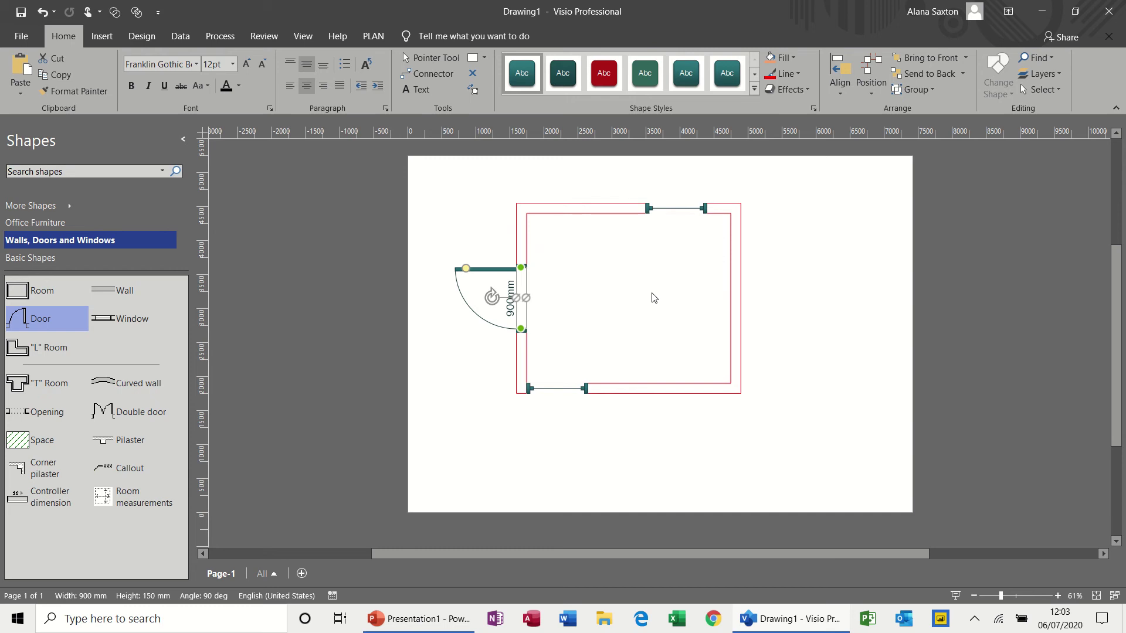
{"action": "left_click", "coordinate": [89, 224]}
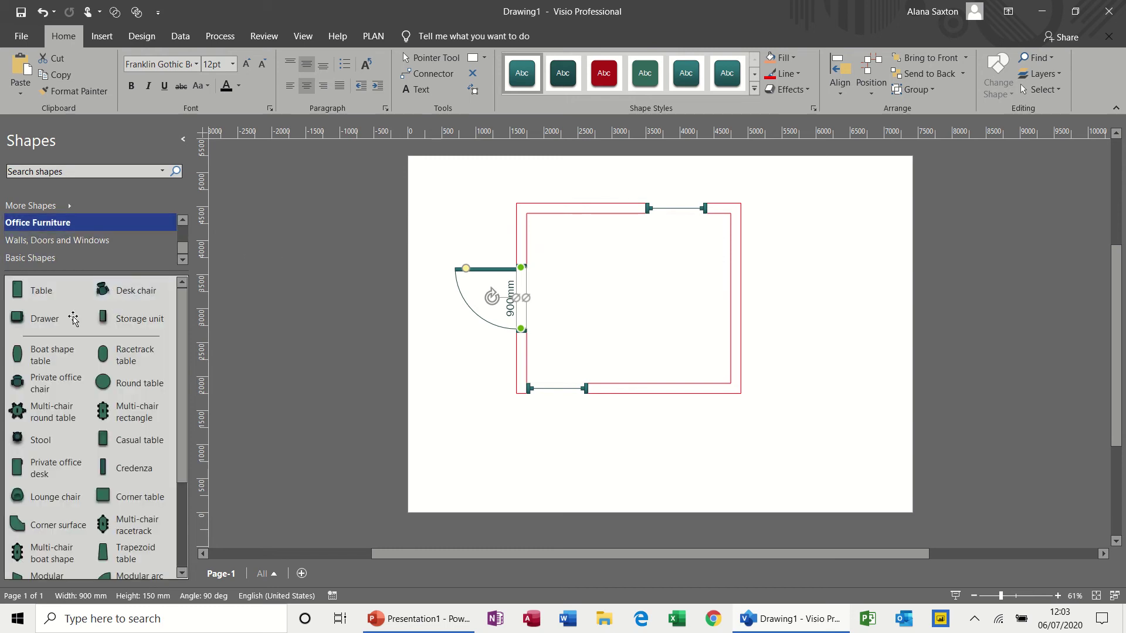
Place a table from Office Furniture inside the room
{"action": "left_click_drag", "start_coordinate": [31, 294], "coordinate": [640, 298]}
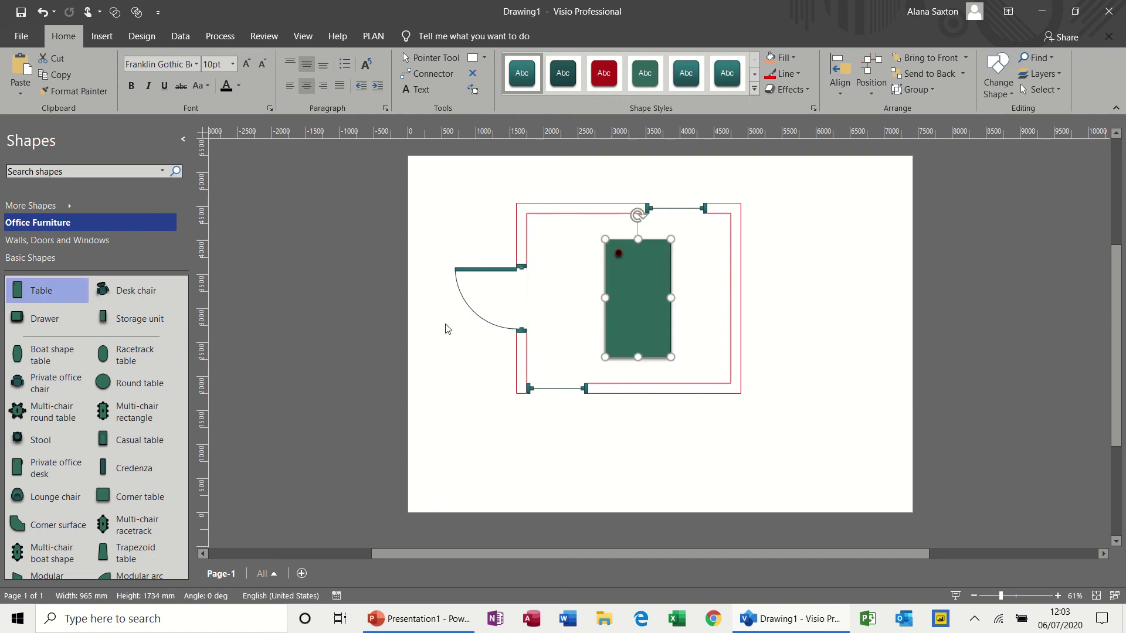
{"action": "left_click", "coordinate": [101, 242]}
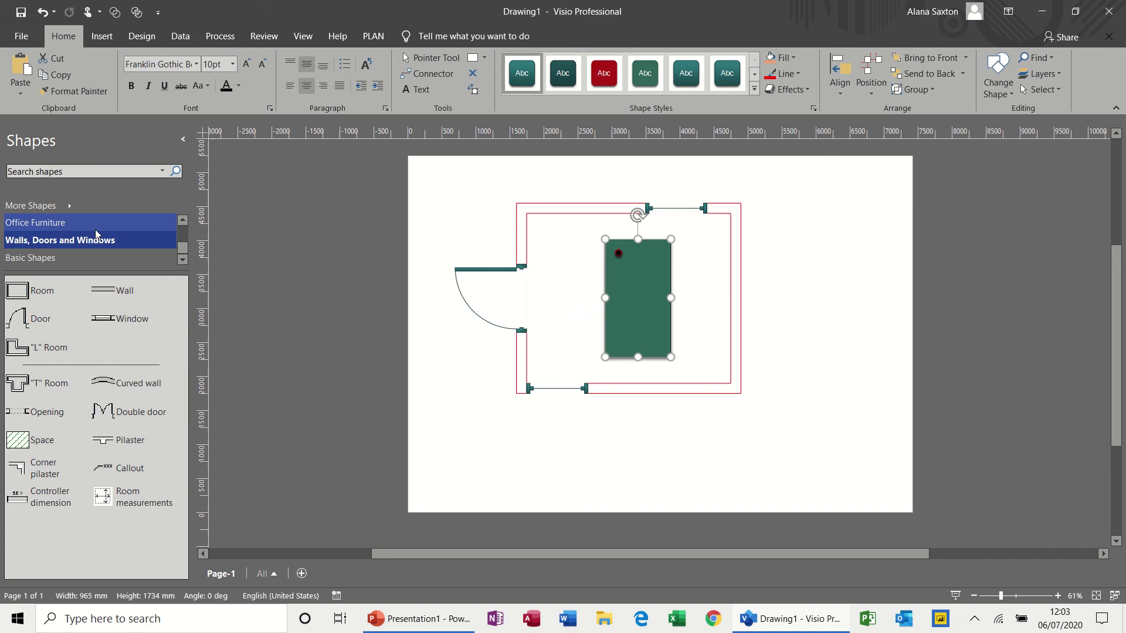
{"action": "left_click", "coordinate": [96, 228]}
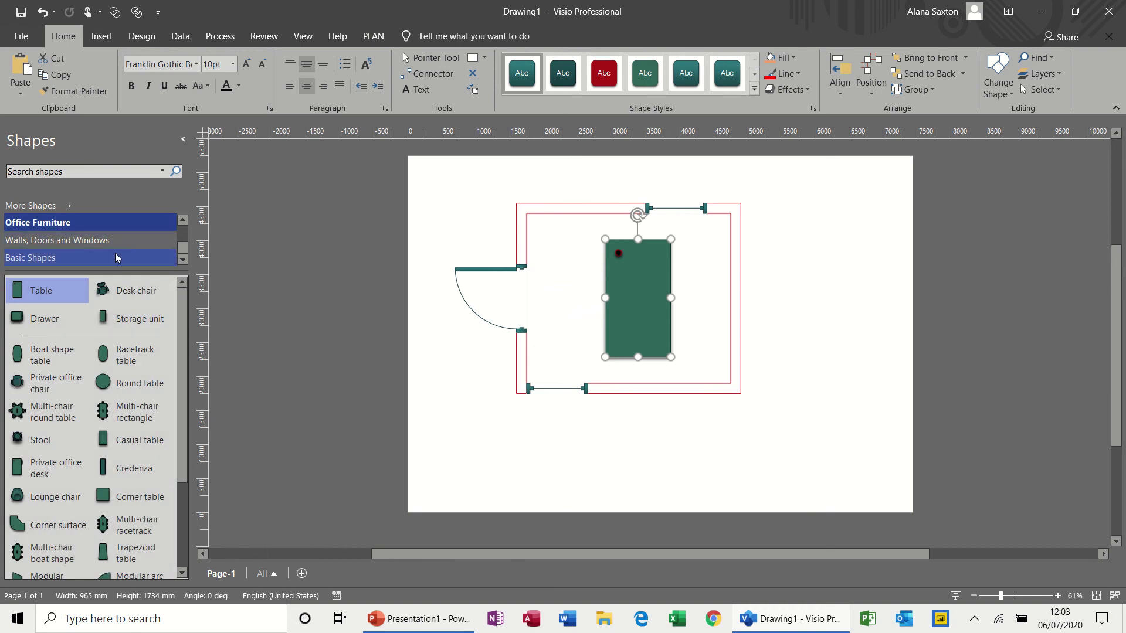
Put a telephone, notebook PC and mouse from Office Equipment onto the table
{"action": "left_click", "coordinate": [183, 221]}
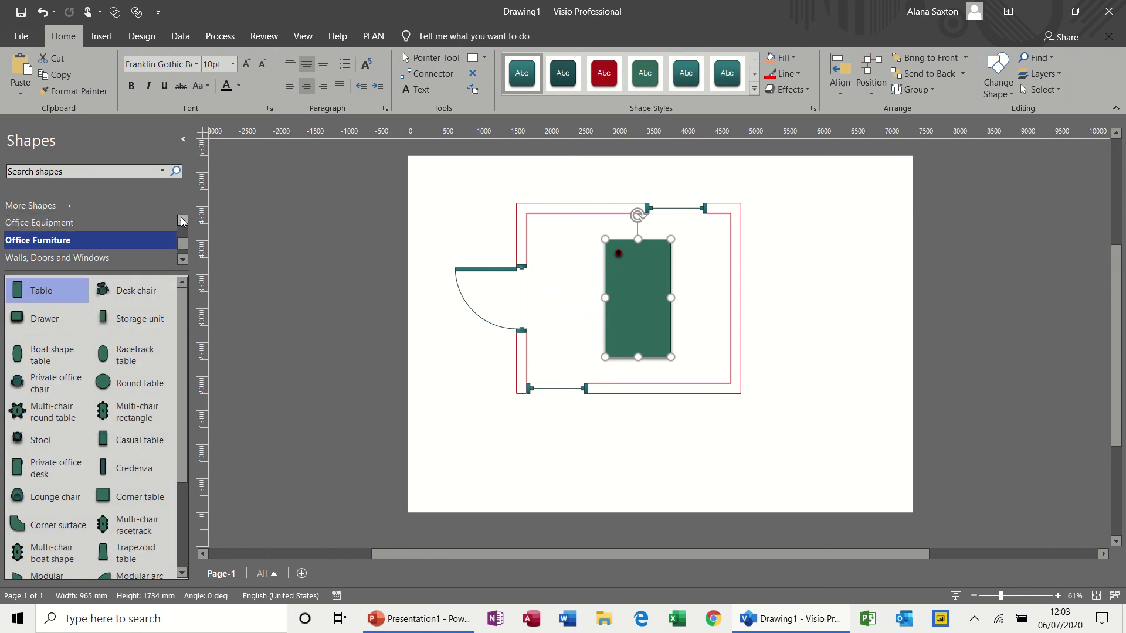
{"action": "left_click", "coordinate": [117, 223]}
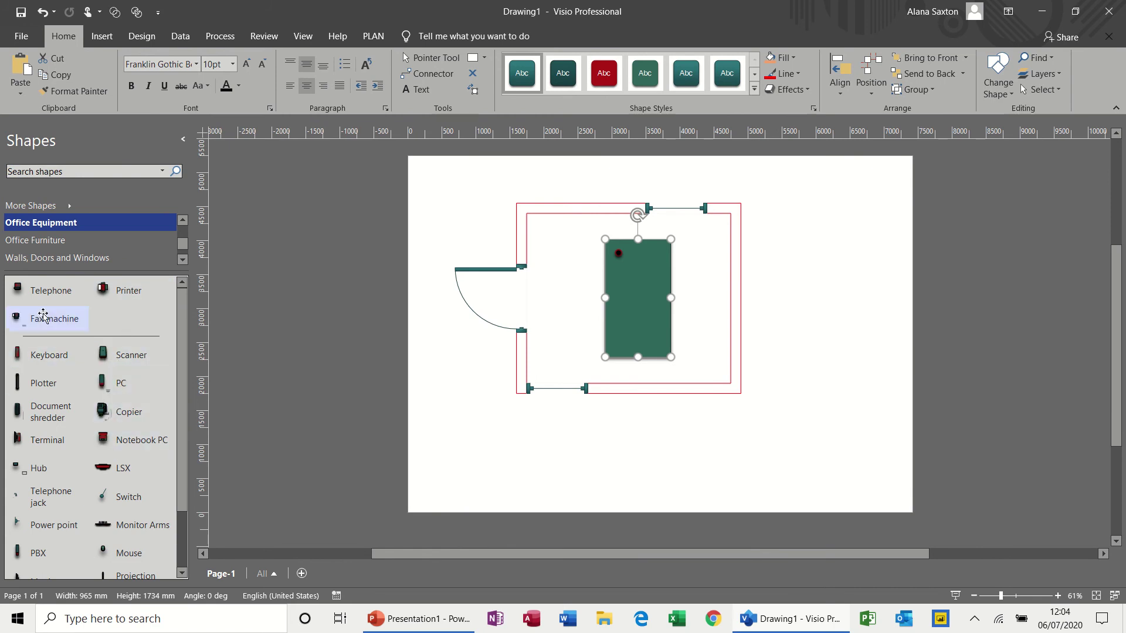
{"action": "left_click_drag", "start_coordinate": [47, 298], "coordinate": [652, 258]}
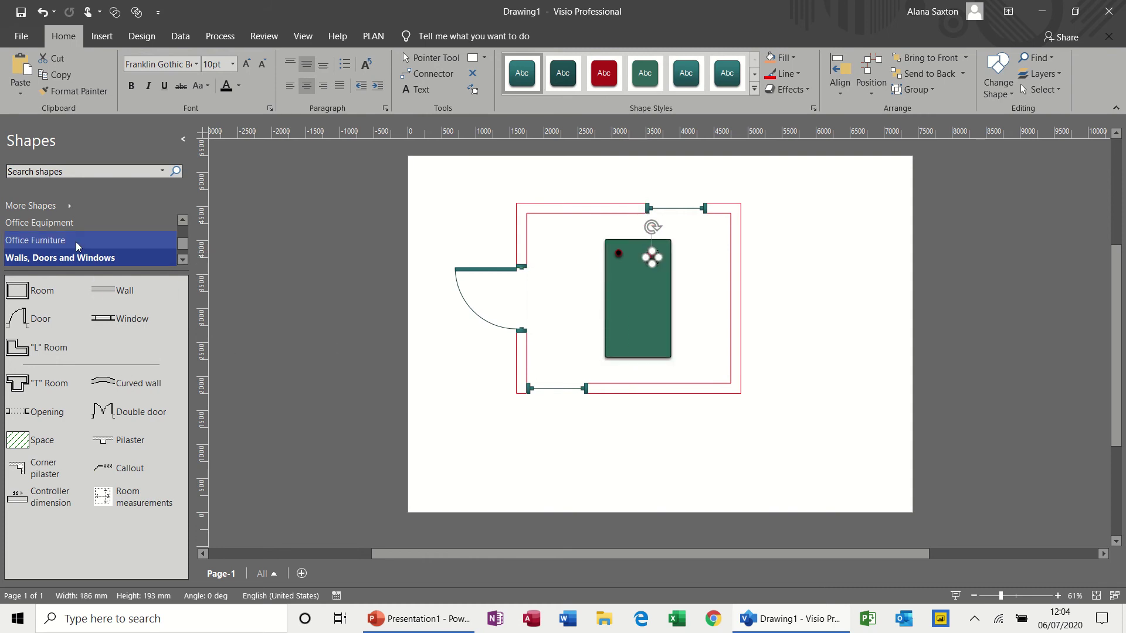
{"action": "left_click", "coordinate": [75, 226]}
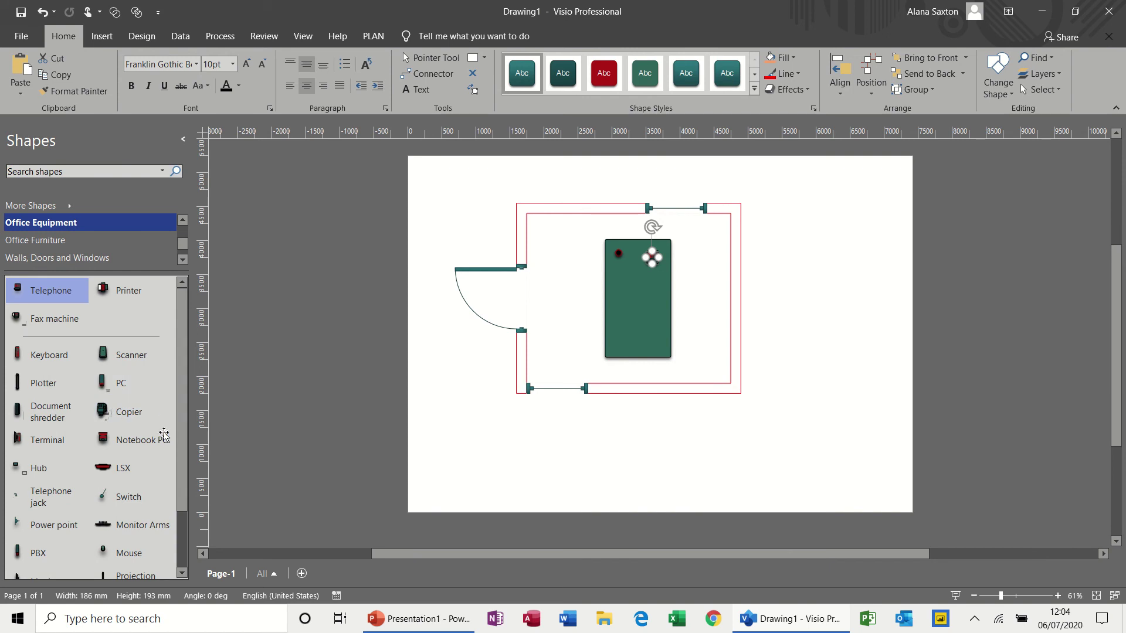
{"action": "left_click_drag", "start_coordinate": [121, 445], "coordinate": [652, 304]}
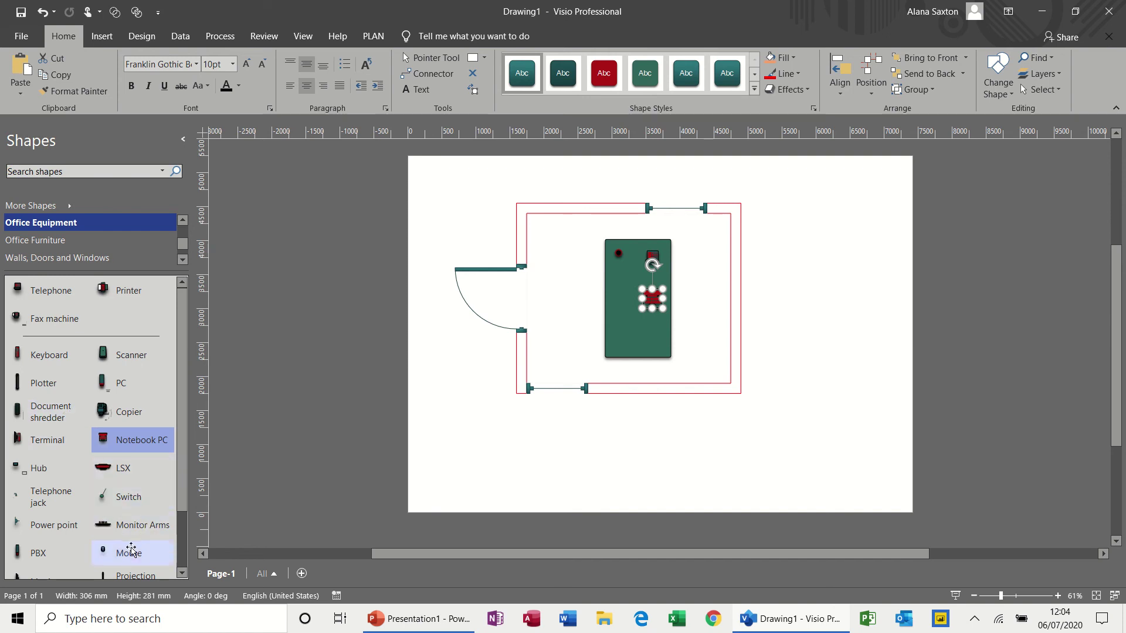
{"action": "left_click_drag", "start_coordinate": [131, 552], "coordinate": [657, 333]}
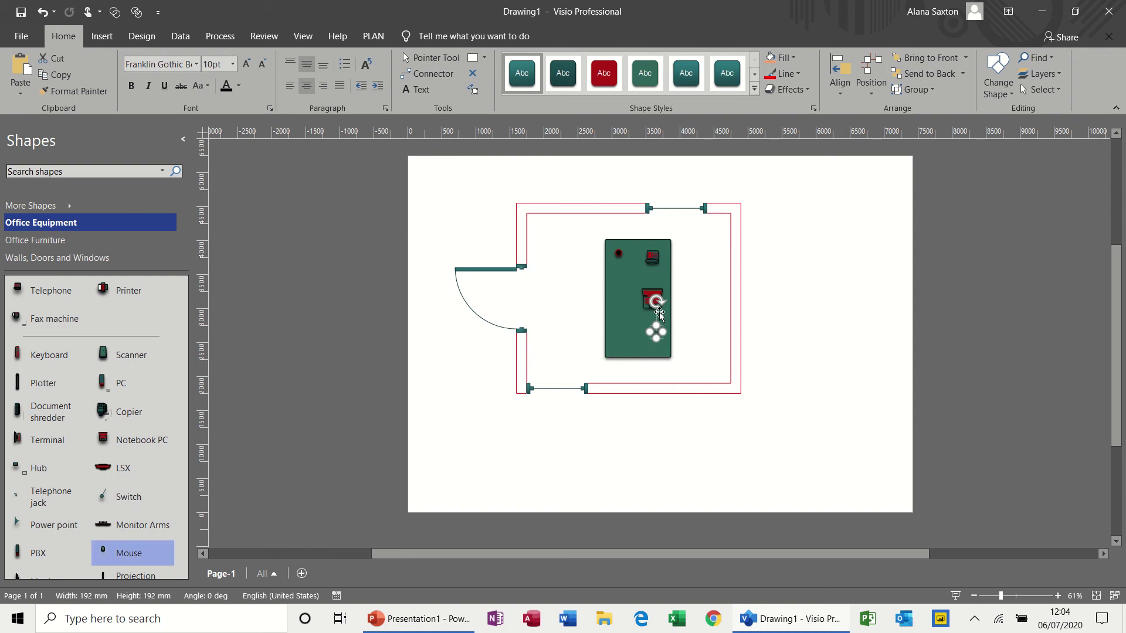
Assign the table only to a new Table layer, off Movable Furnishings and Furniture
{"action": "left_click", "coordinate": [627, 275]}
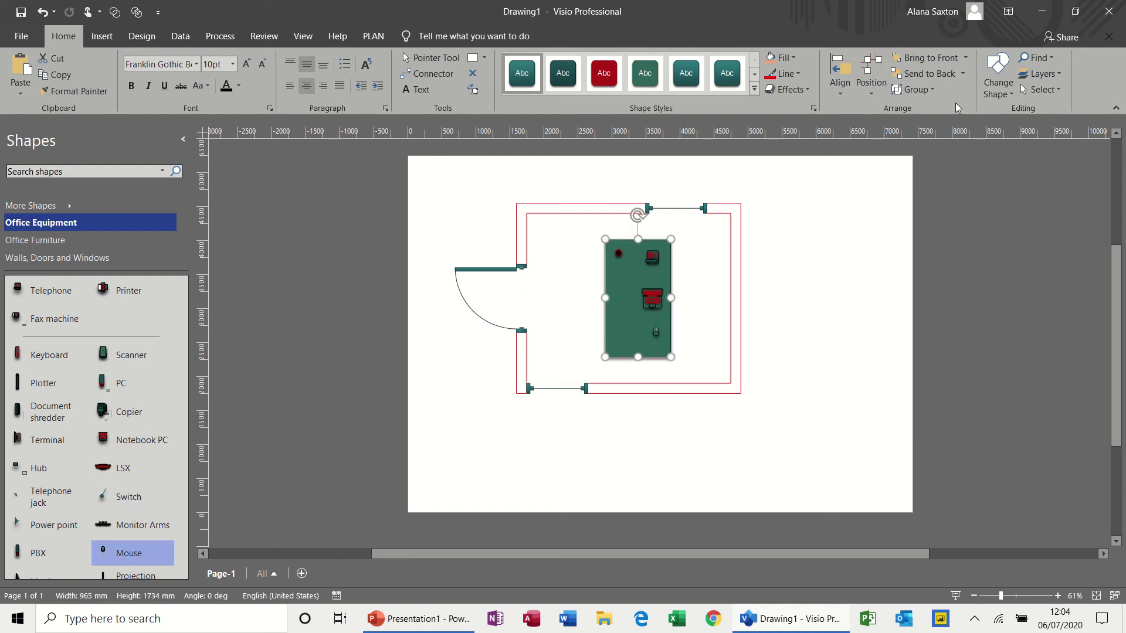
{"action": "left_click", "coordinate": [1059, 73]}
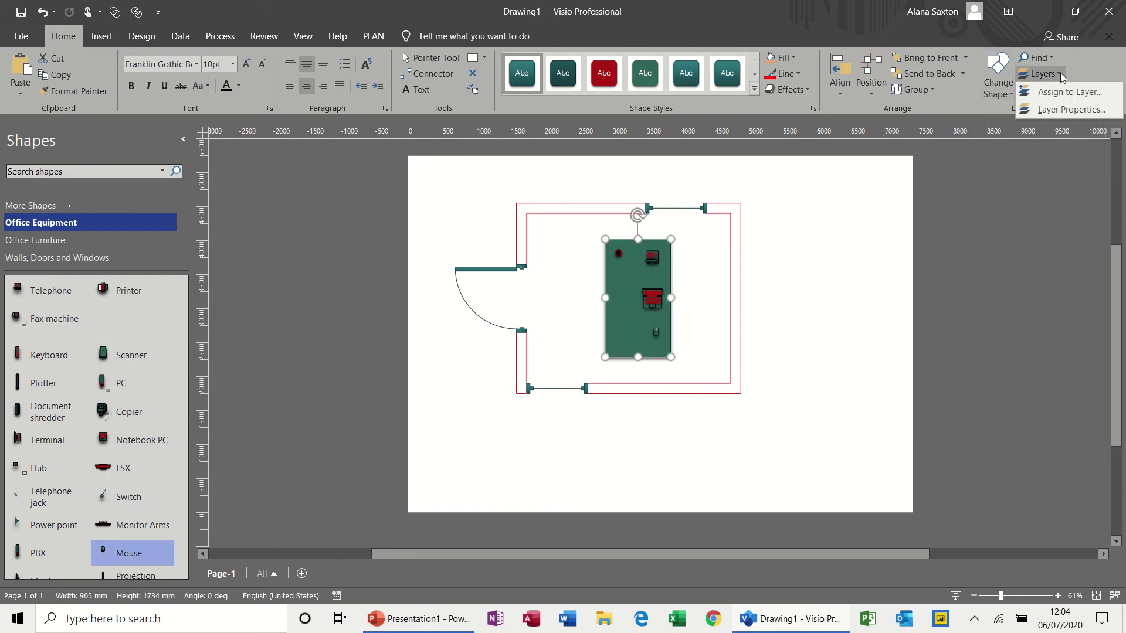
{"action": "left_click", "coordinate": [1053, 91]}
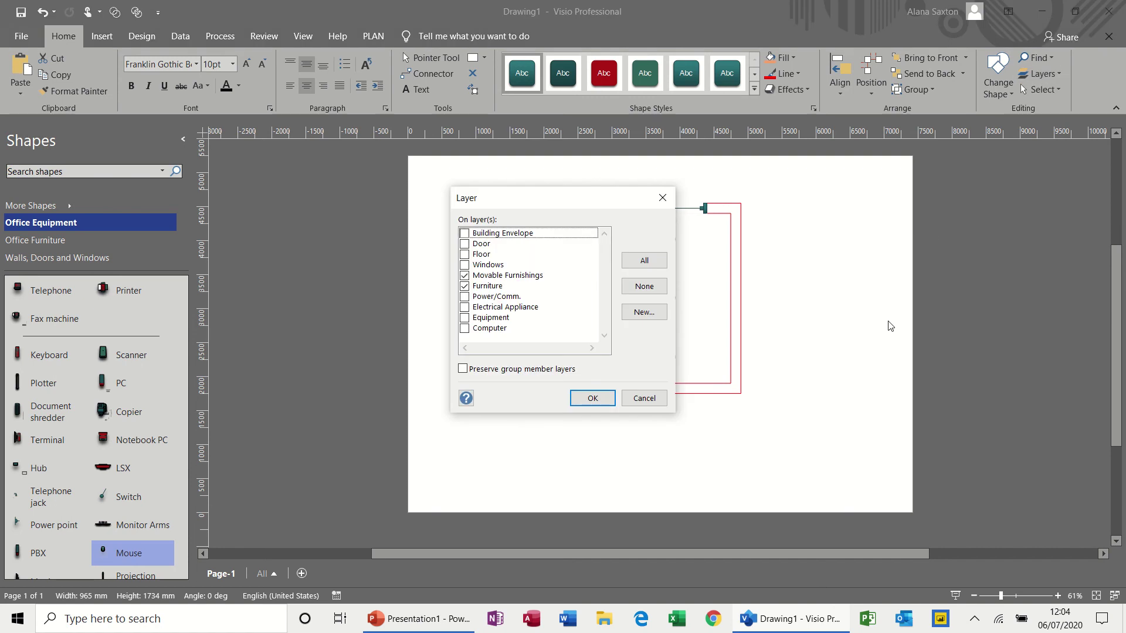
{"action": "left_click", "coordinate": [644, 313]}
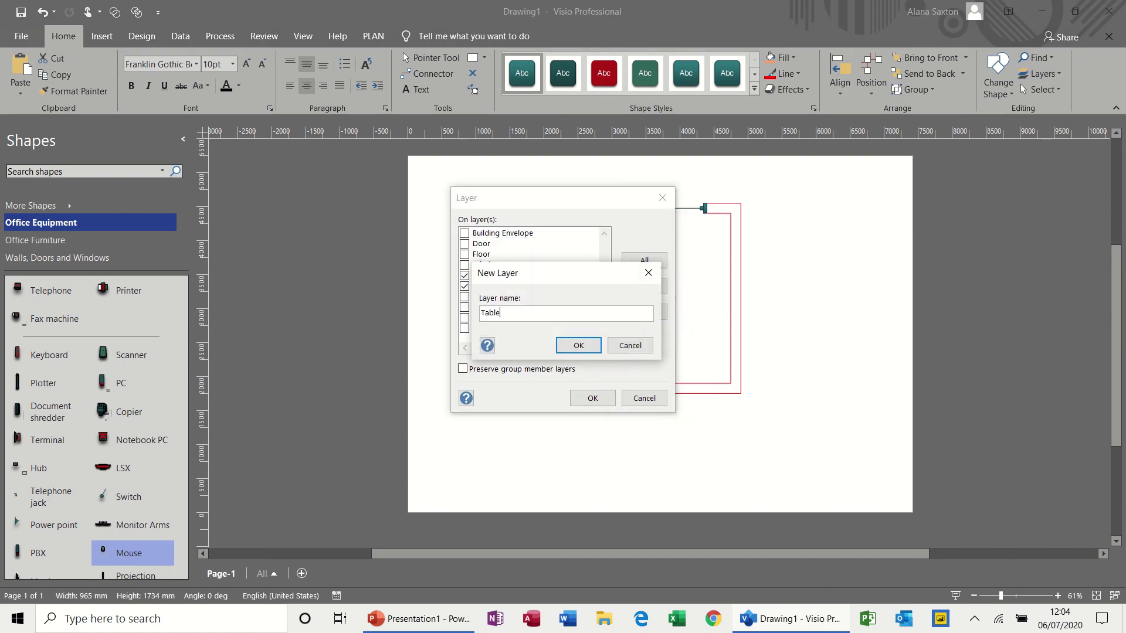
{"action": "left_click", "coordinate": [592, 345]}
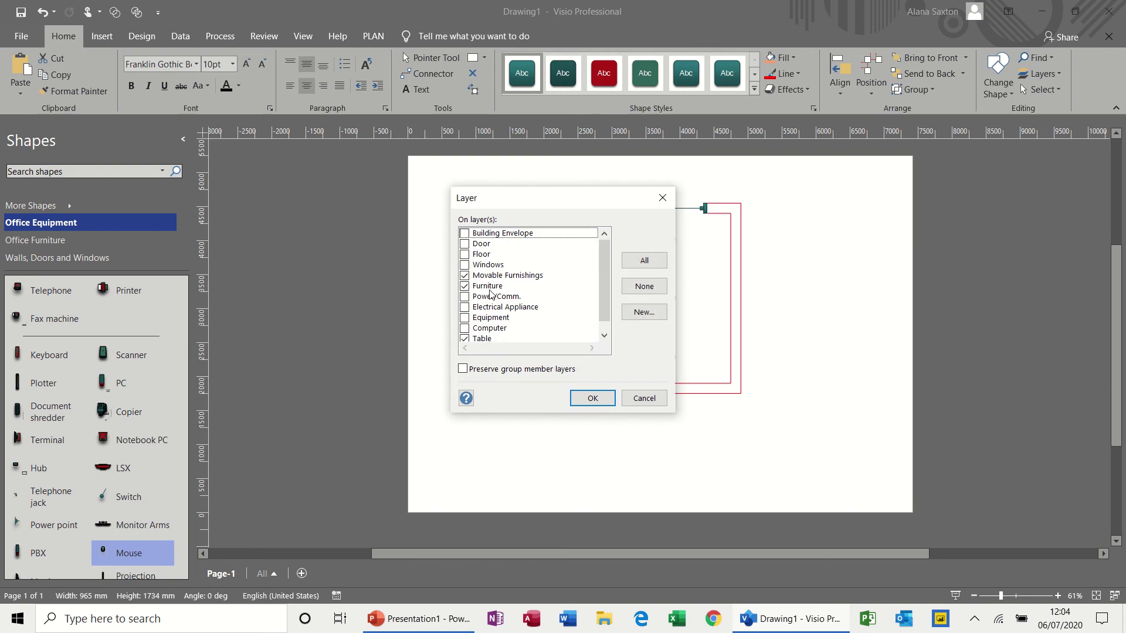
{"action": "left_click", "coordinate": [469, 278]}
{"action": "left_click", "coordinate": [470, 288]}
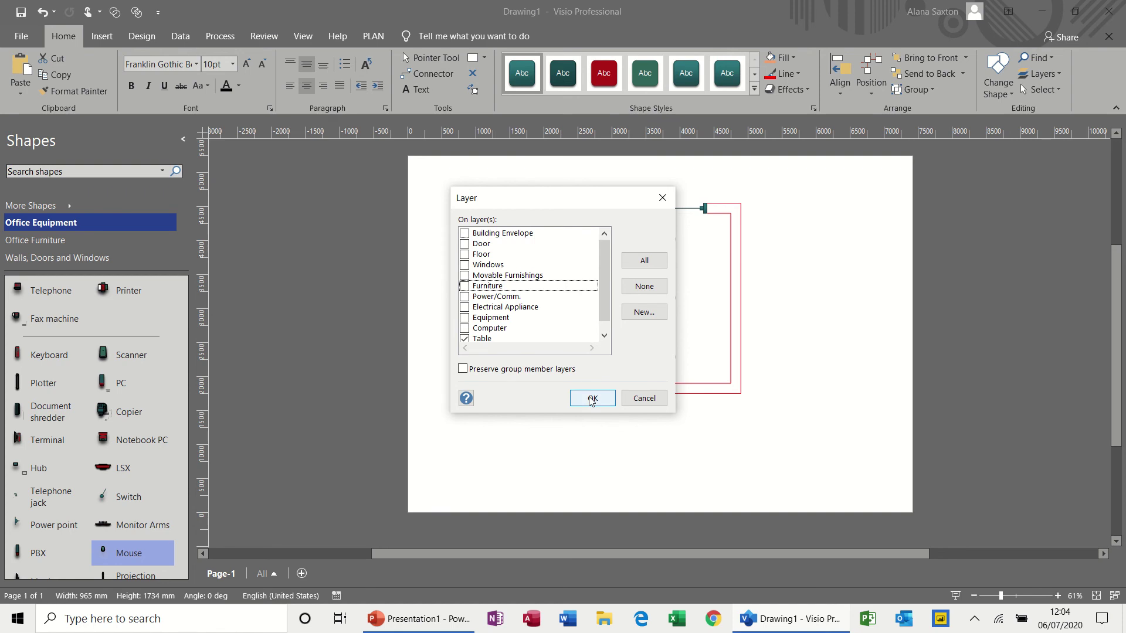
{"action": "scroll", "coordinate": [603, 322], "scroll_direction": "down", "scroll_amount": 1}
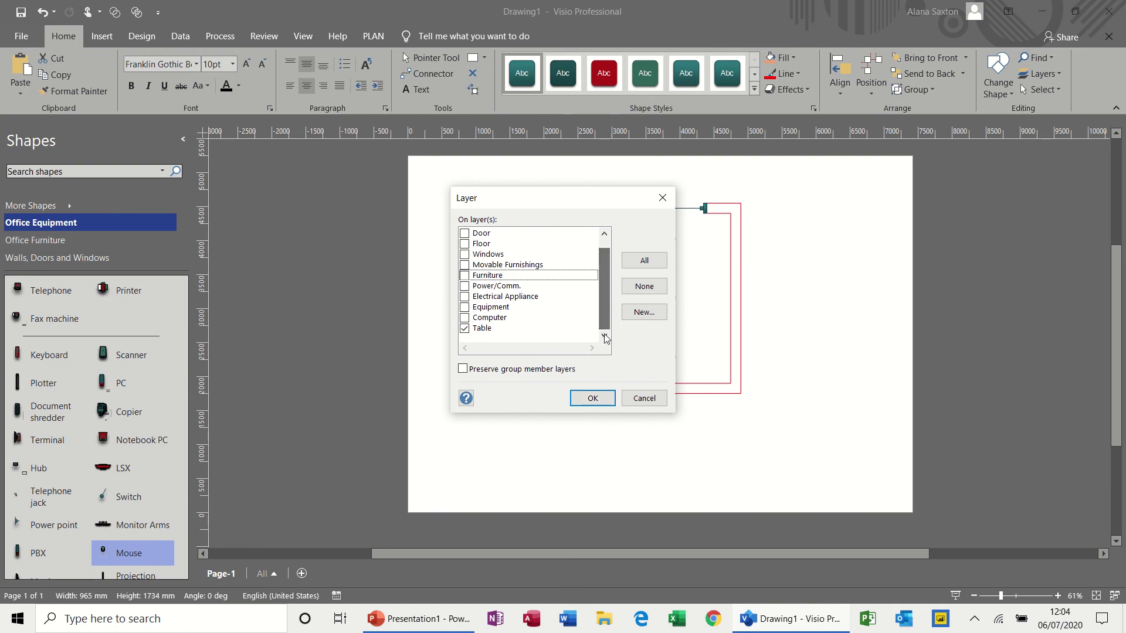
{"action": "left_click", "coordinate": [594, 397]}
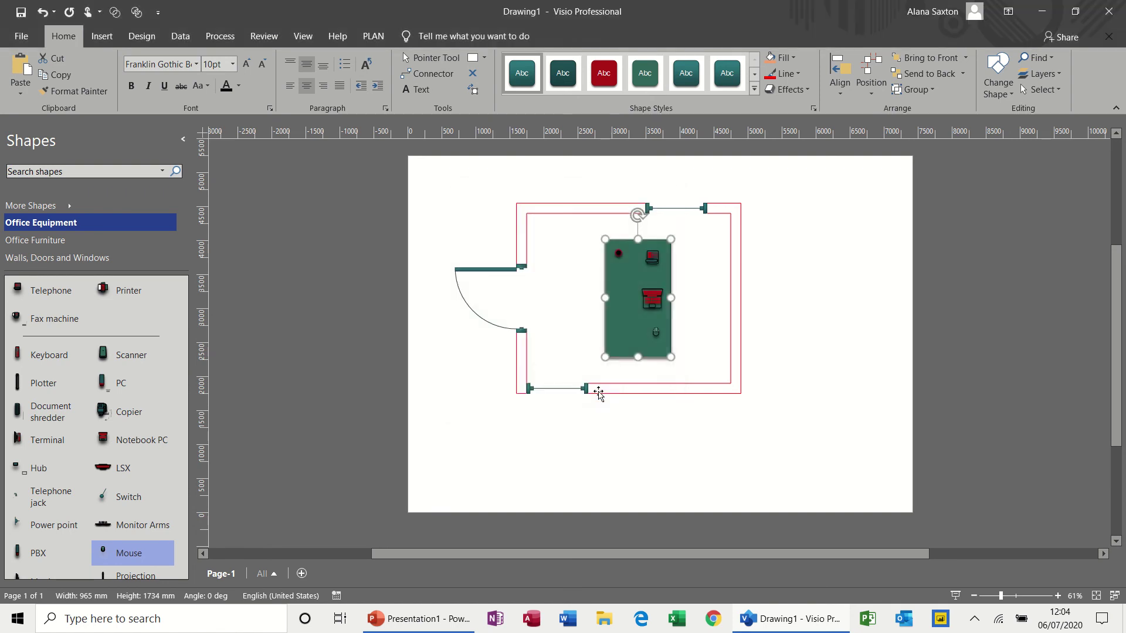
Assign the telephone, notebook PC and mouse to a new 'office' layer, off Power/Comm. and Electrical Appliance
{"action": "left_click", "coordinate": [654, 262]}
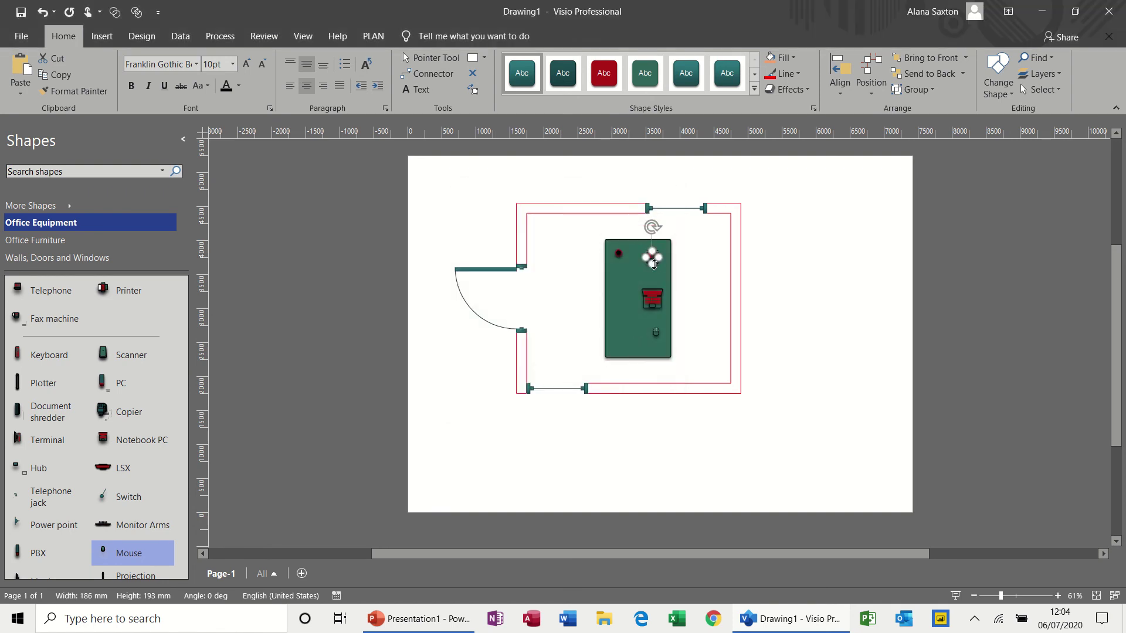
{"action": "left_click", "coordinate": [654, 296], "text": "shift"}
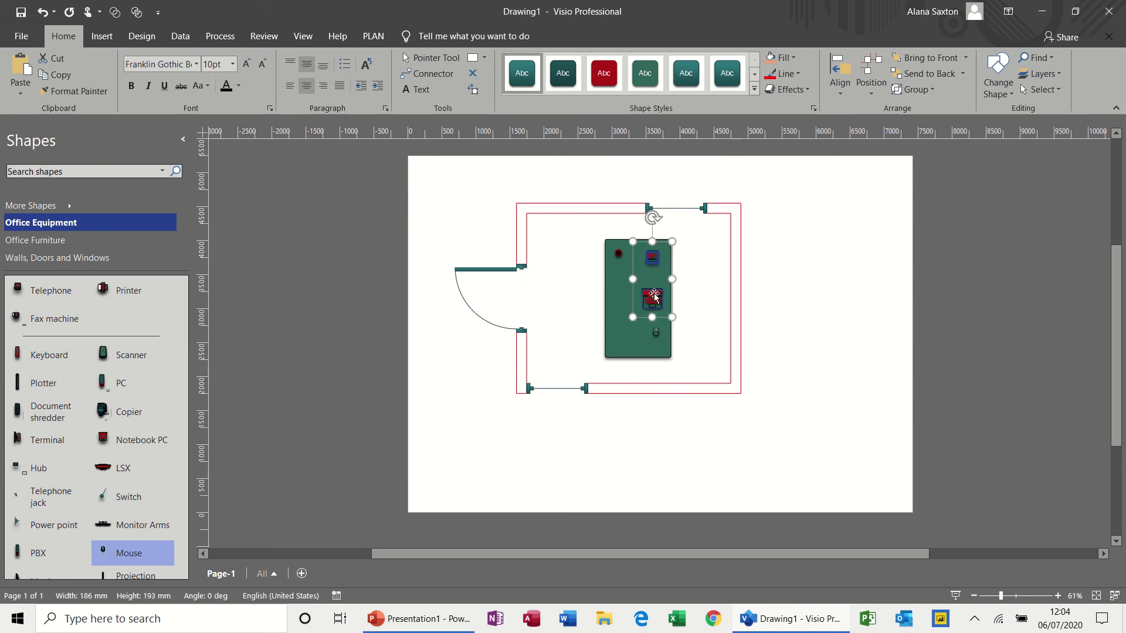
{"action": "left_click", "coordinate": [656, 332], "text": "shift"}
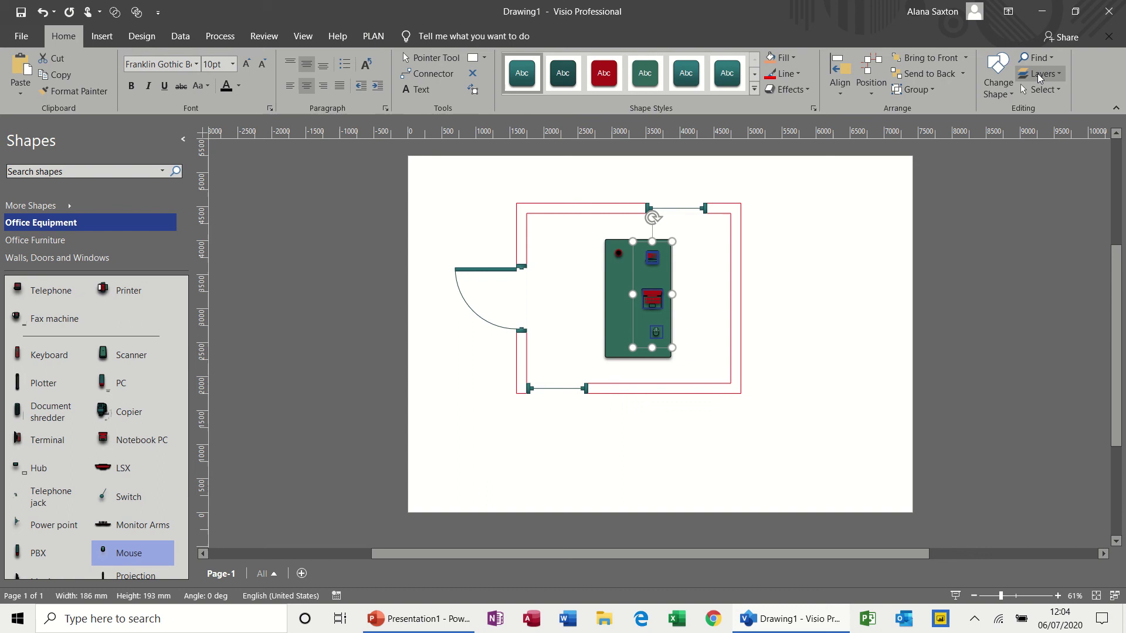
{"action": "left_click", "coordinate": [1059, 78]}
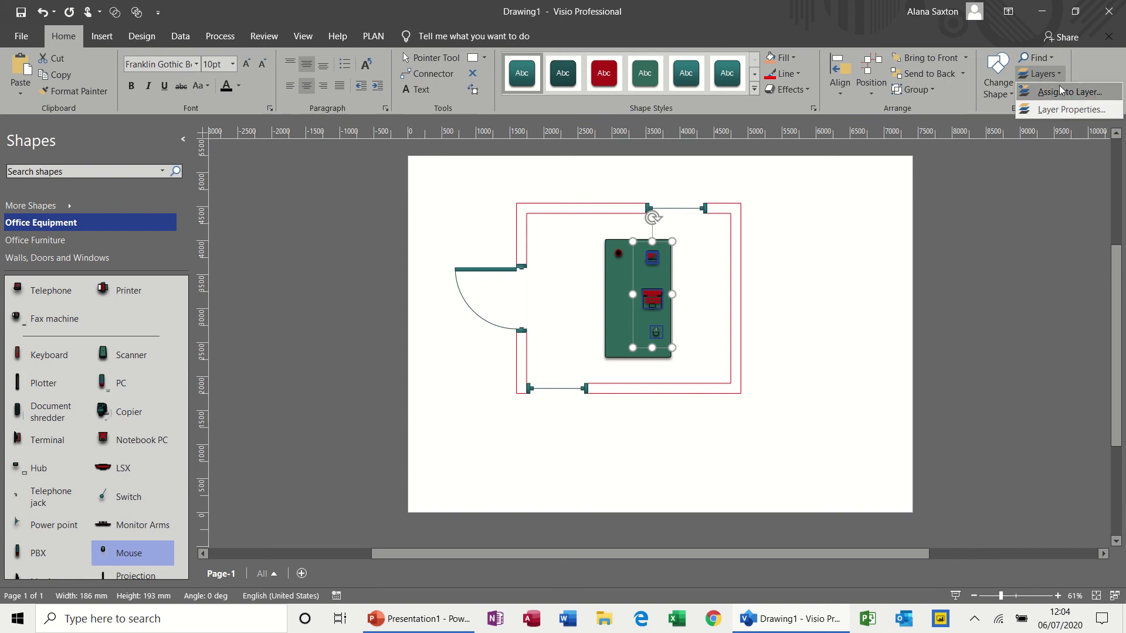
{"action": "left_click", "coordinate": [1059, 89]}
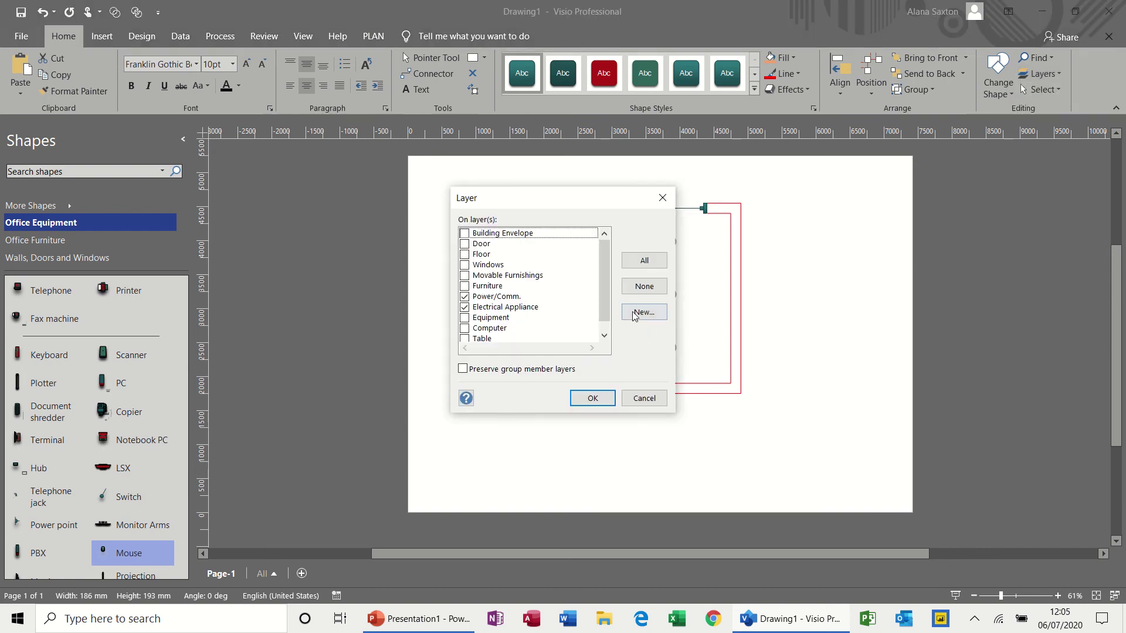
{"action": "left_click", "coordinate": [634, 316]}
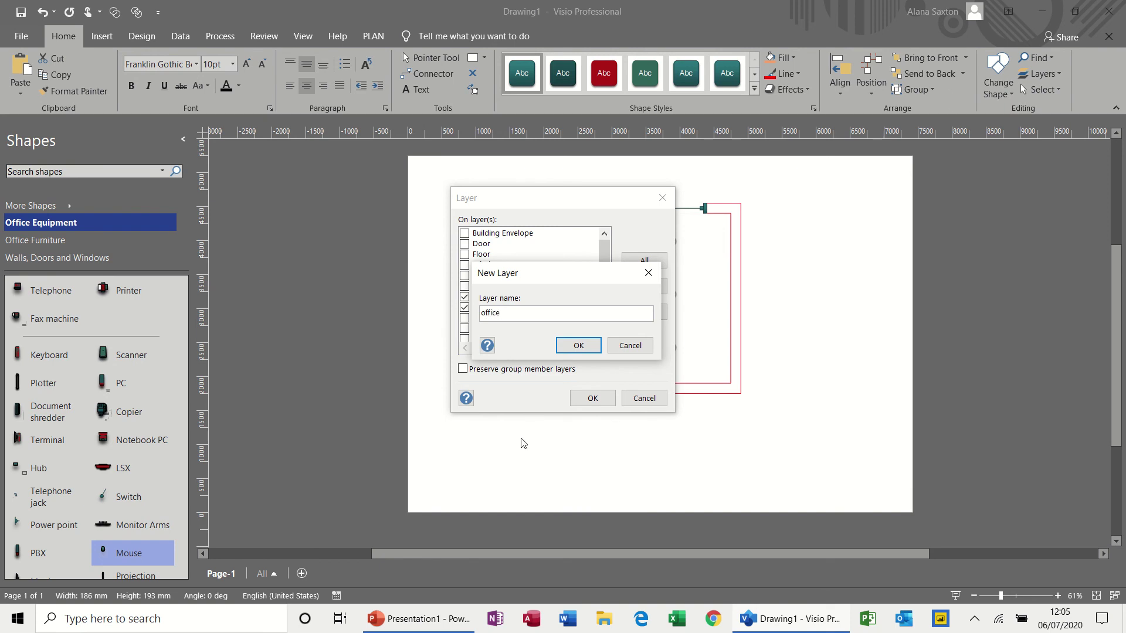
{"action": "left_click", "coordinate": [577, 346]}
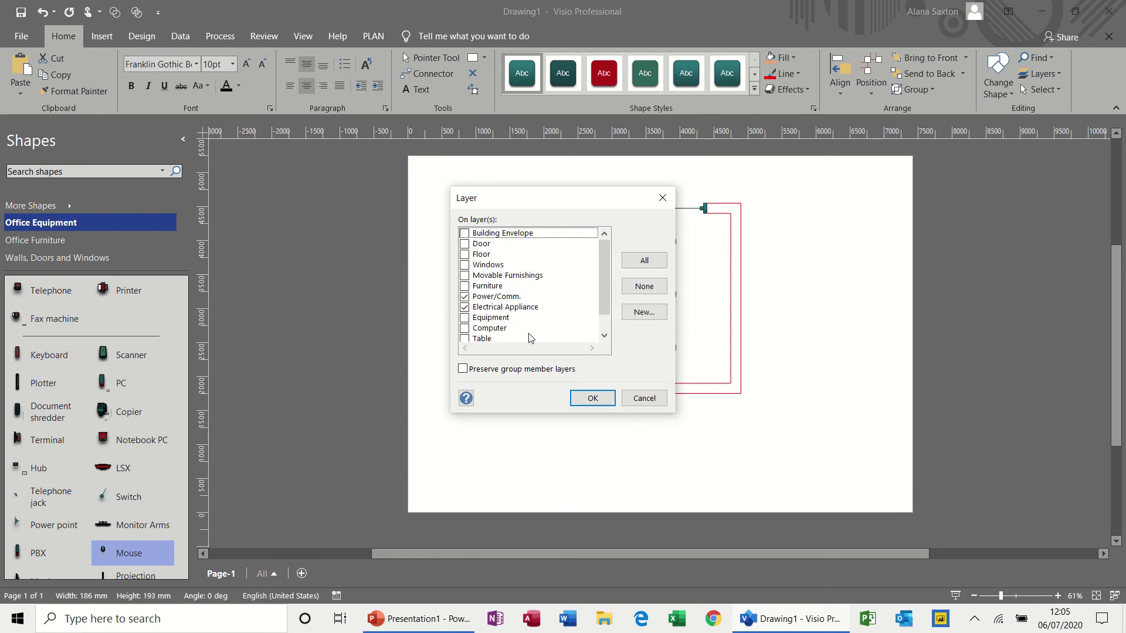
{"action": "left_click", "coordinate": [465, 296]}
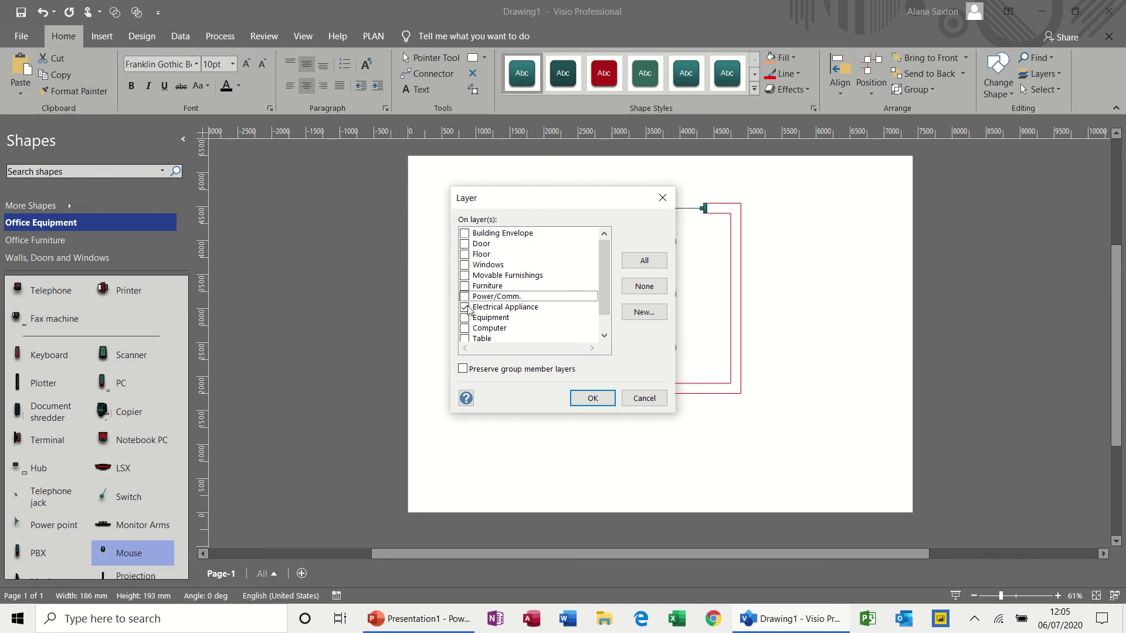
{"action": "left_click", "coordinate": [465, 307]}
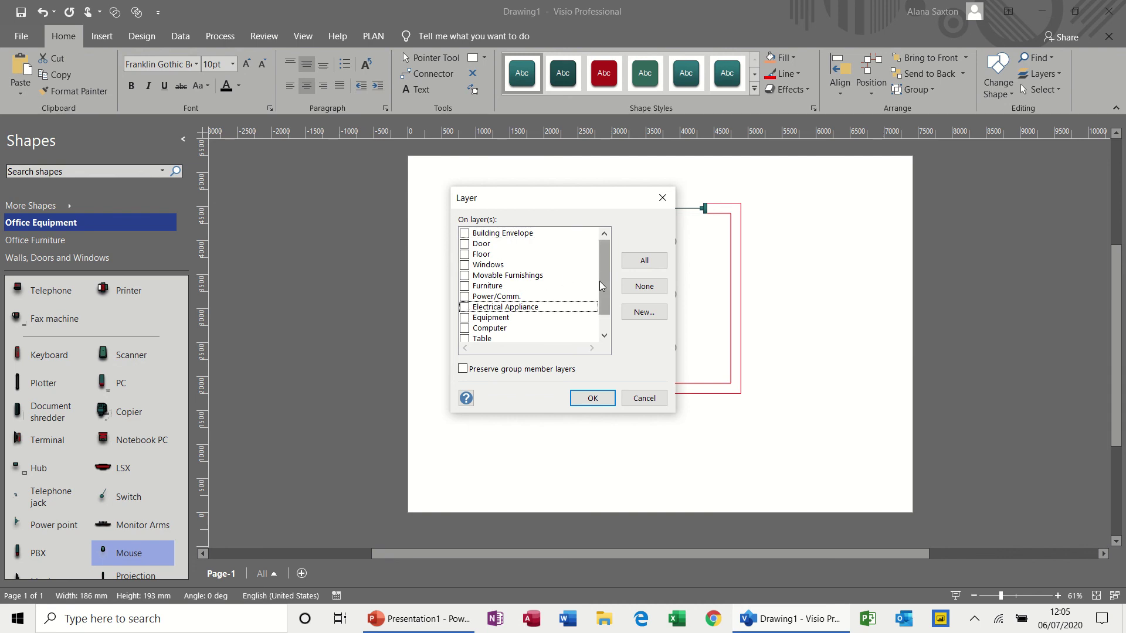
{"action": "left_click_drag", "start_coordinate": [599, 280], "coordinate": [604, 318]}
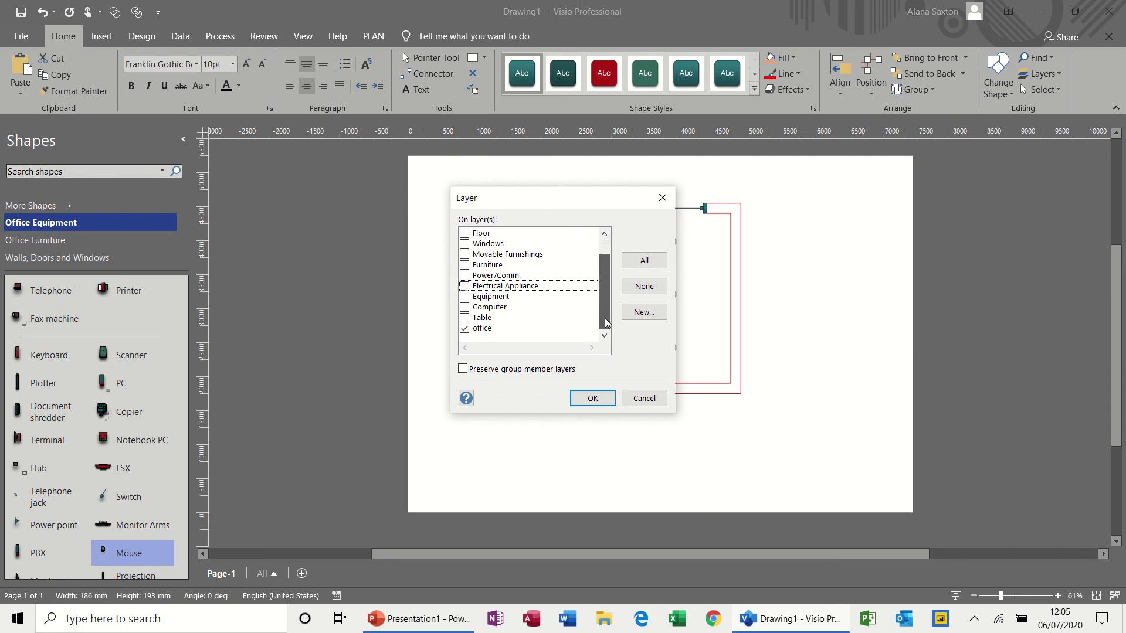
{"action": "left_click", "coordinate": [593, 398]}
{"action": "left_click", "coordinate": [826, 308]}
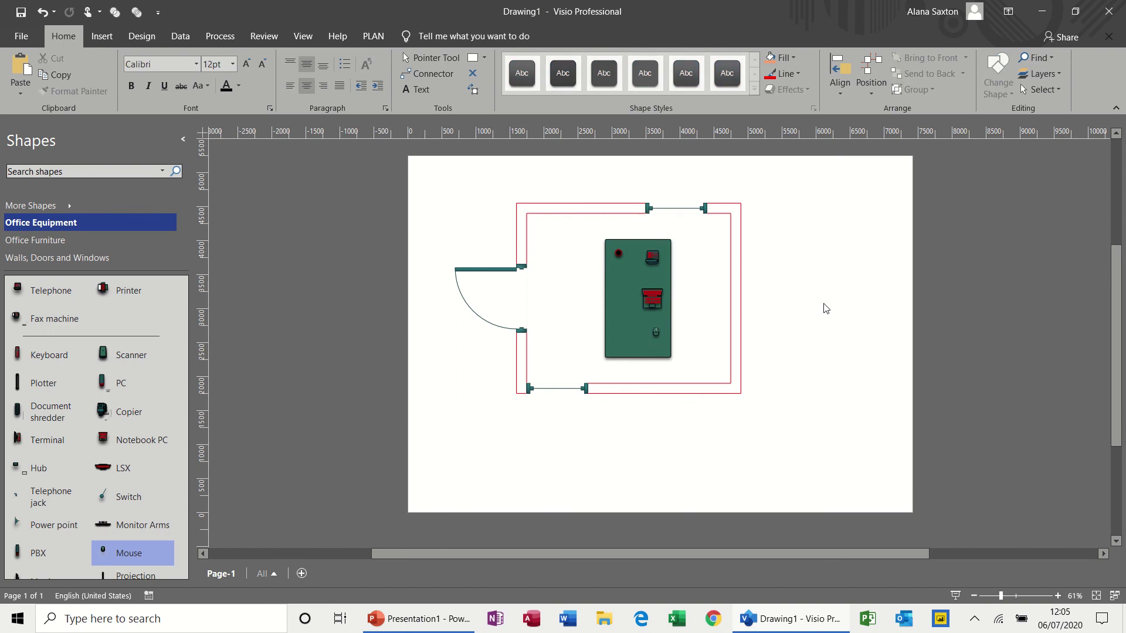
Open Layer Properties beside the drawing and untick Visible for the office layer
{"action": "left_click", "coordinate": [1051, 73]}
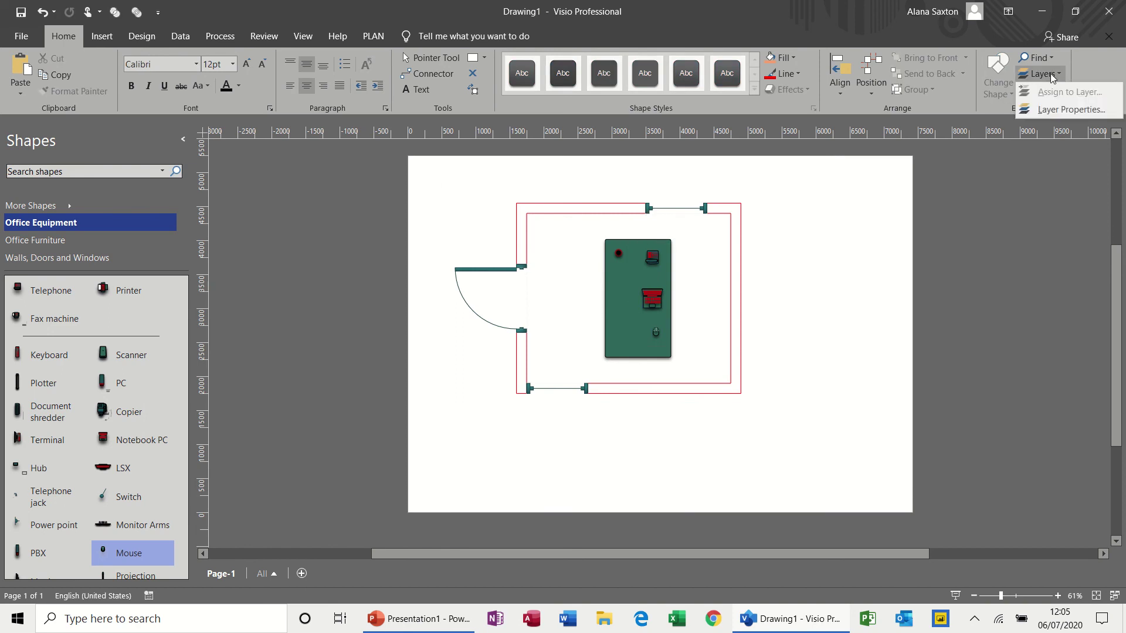
{"action": "left_click", "coordinate": [1050, 109]}
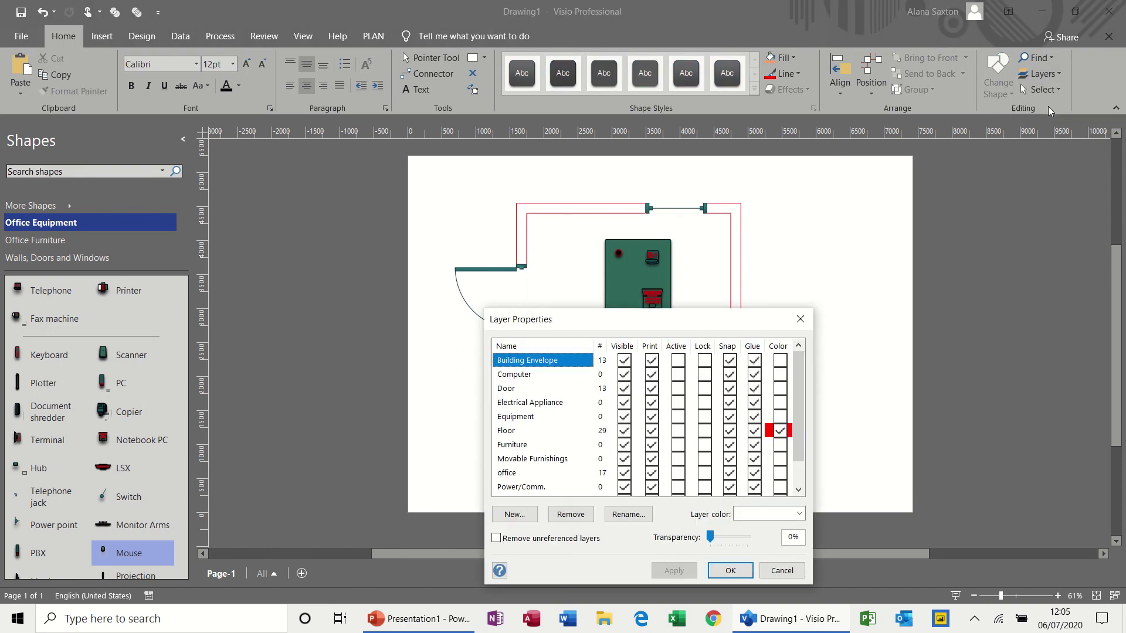
{"action": "left_click_drag", "start_coordinate": [746, 323], "coordinate": [1004, 197]}
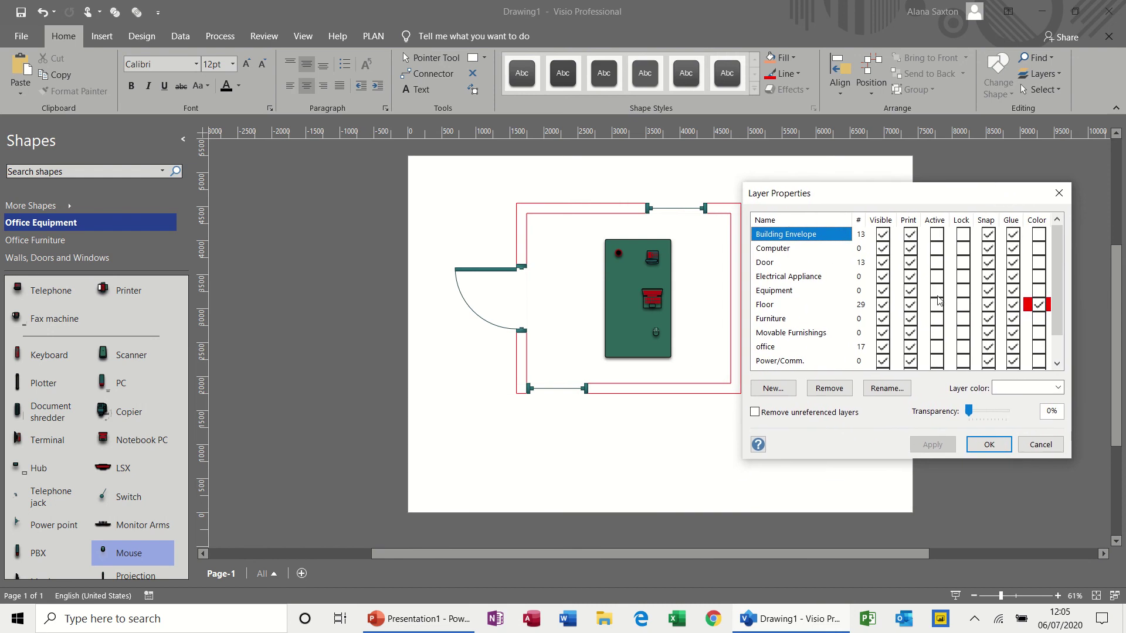
{"action": "left_click", "coordinate": [882, 348]}
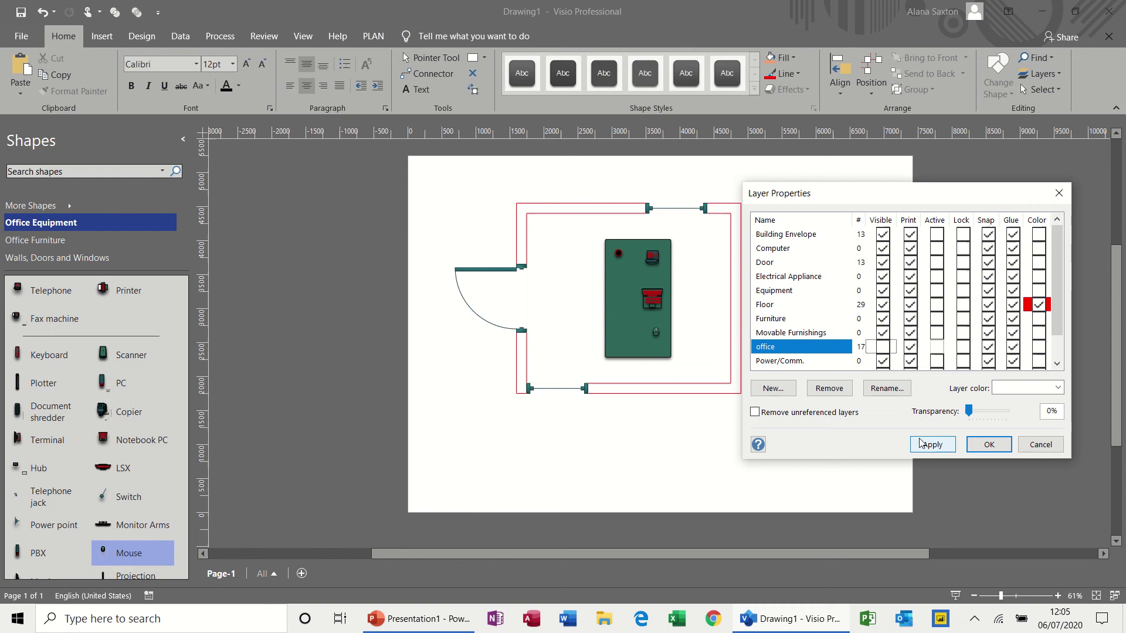
Apply the hidden office layer, then delete the Electrical Appliance, Computer and Building Envelope layers
{"action": "left_click", "coordinate": [922, 445]}
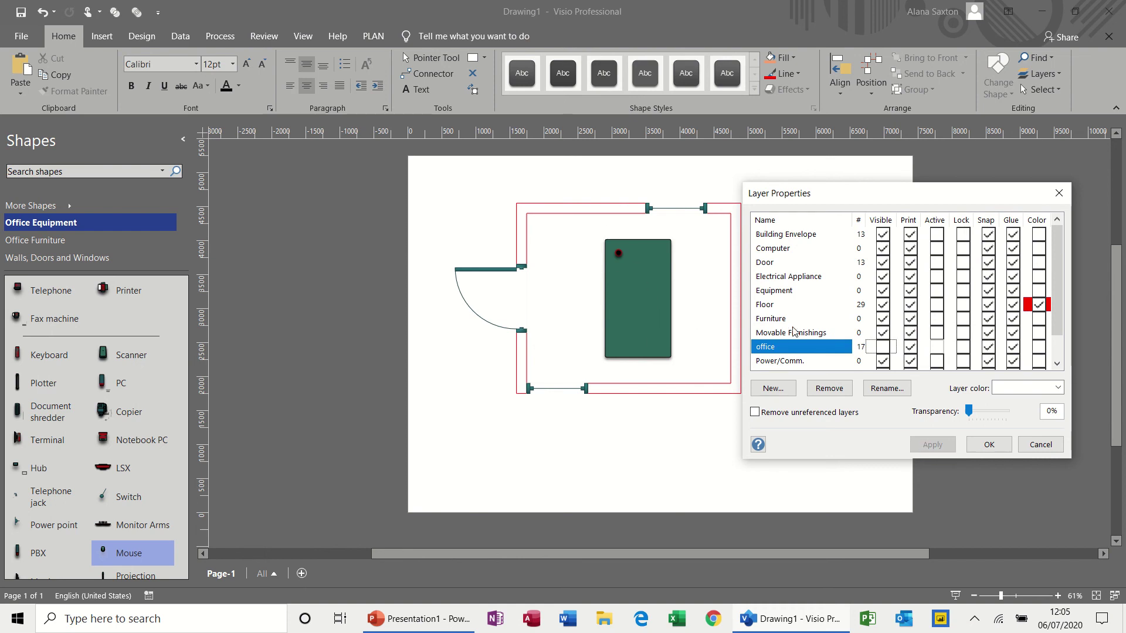
{"action": "left_click", "coordinate": [780, 279]}
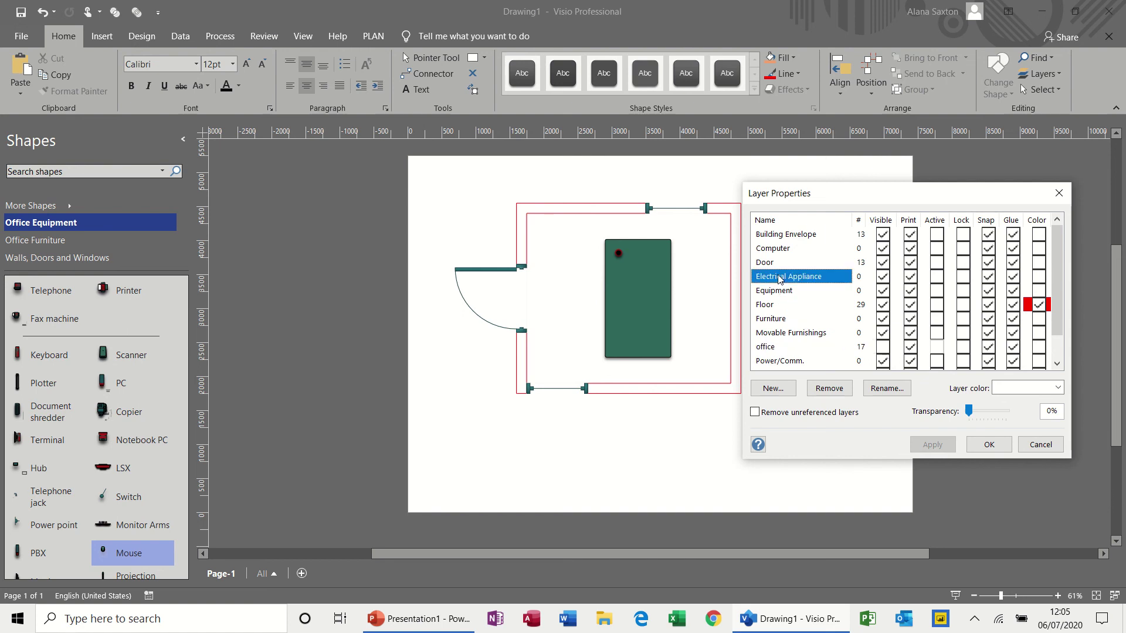
{"action": "left_click", "coordinate": [827, 388]}
{"action": "left_click", "coordinate": [541, 351]}
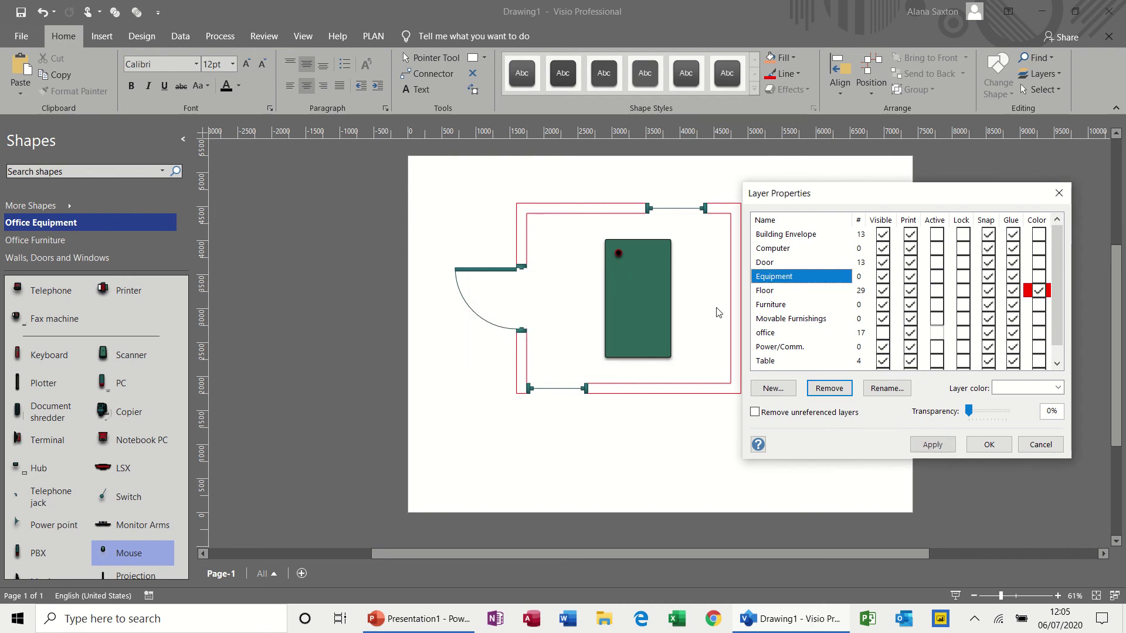
{"action": "left_click", "coordinate": [804, 251]}
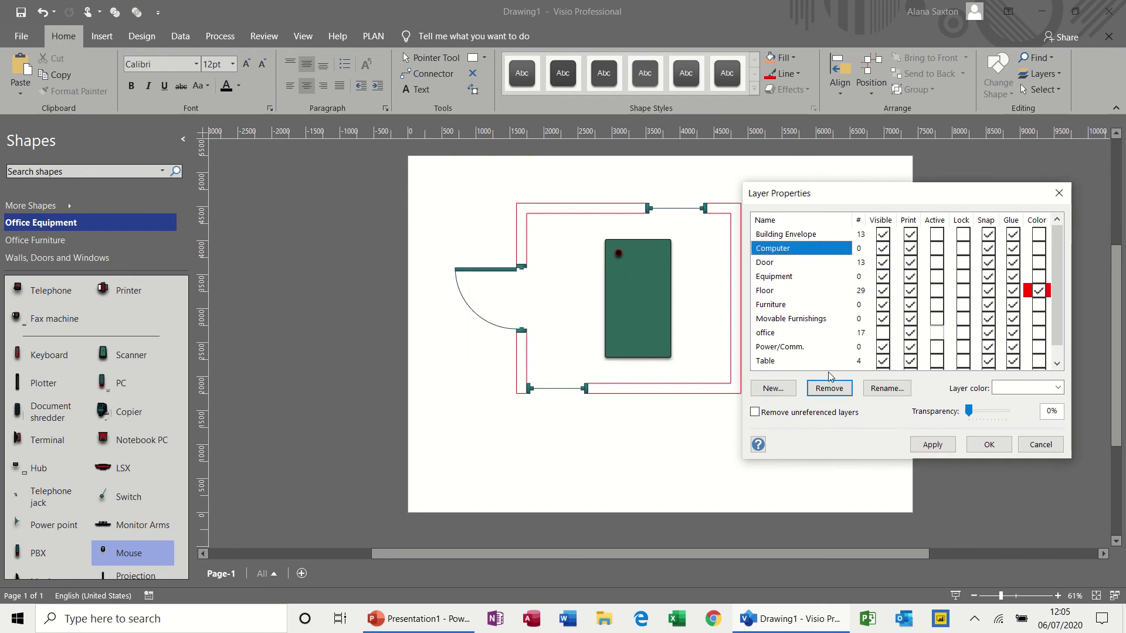
{"action": "left_click", "coordinate": [830, 389]}
{"action": "left_click", "coordinate": [807, 237]}
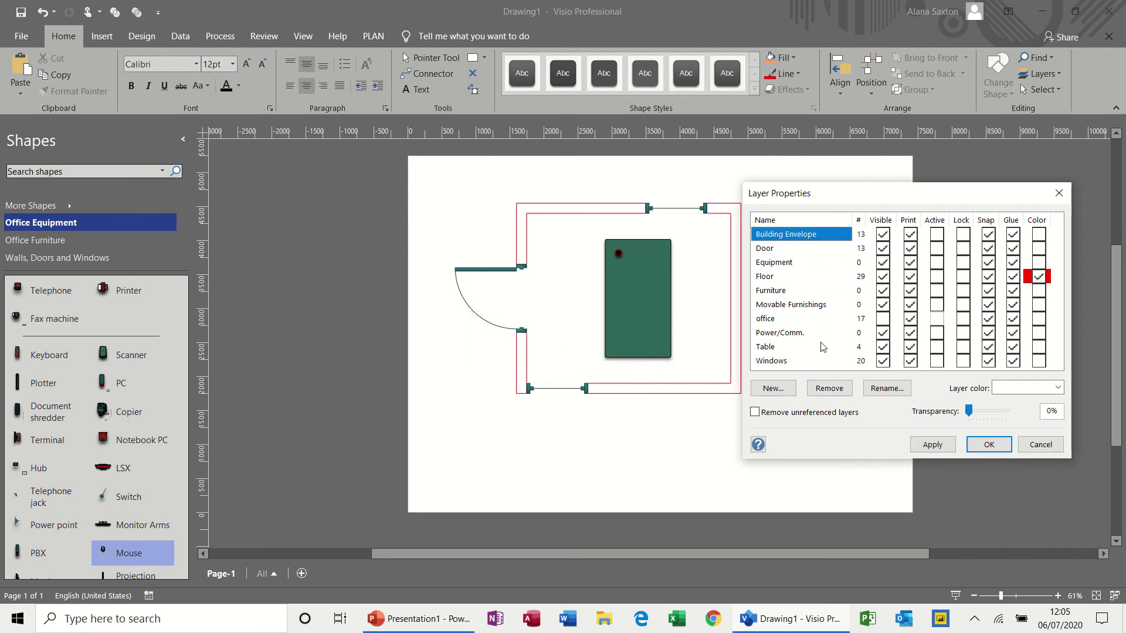
{"action": "left_click", "coordinate": [829, 389]}
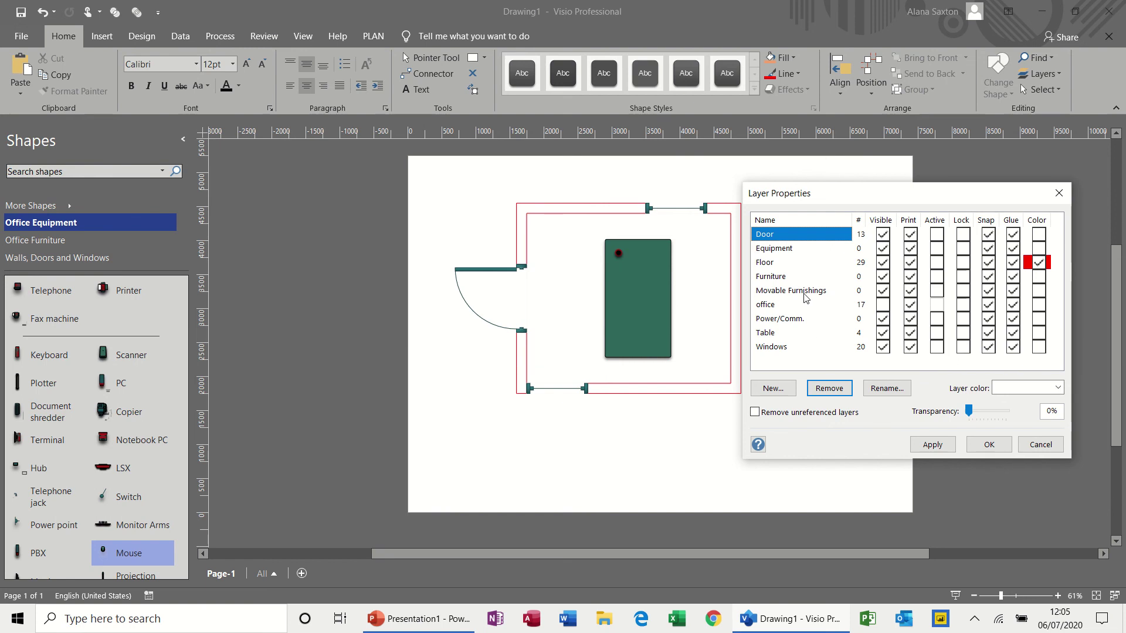
Delete the Movable Furnishings, Power/Comm., Furniture and Equipment layers
{"action": "left_click", "coordinate": [805, 292]}
{"action": "left_click", "coordinate": [829, 388]}
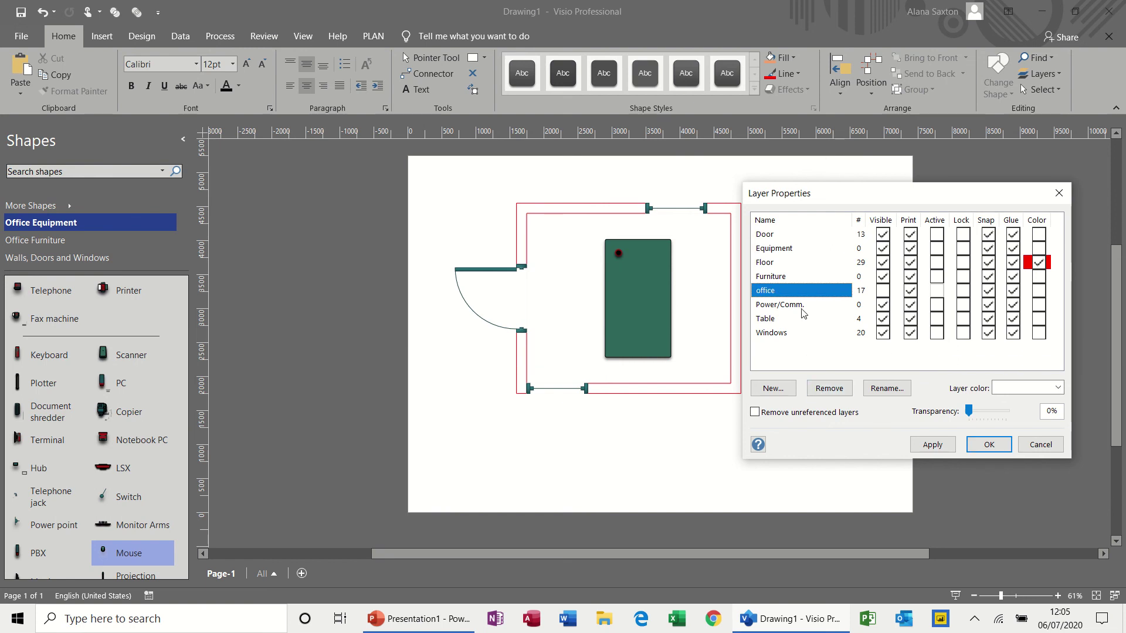
{"action": "left_click", "coordinate": [804, 306]}
{"action": "left_click", "coordinate": [823, 387]}
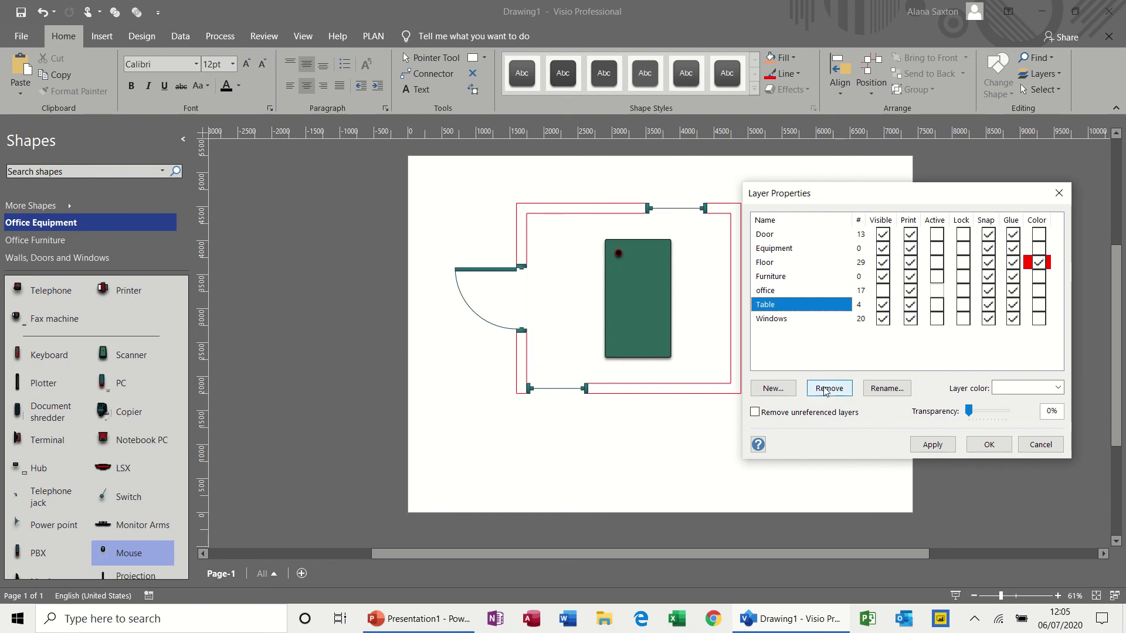
{"action": "left_click", "coordinate": [794, 280]}
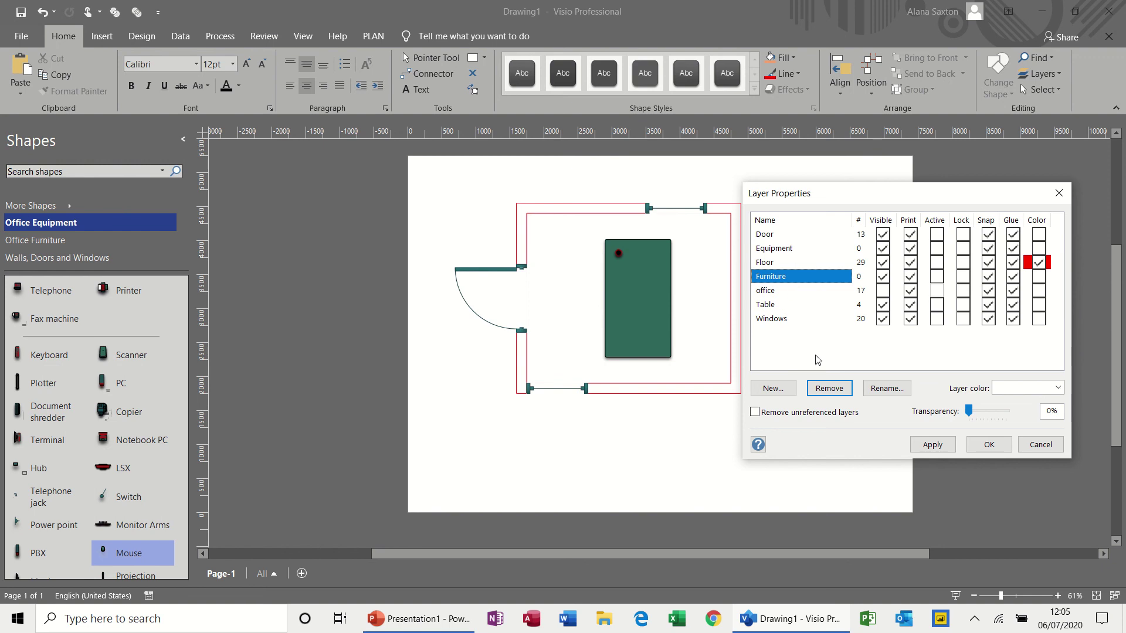
{"action": "left_click", "coordinate": [821, 387]}
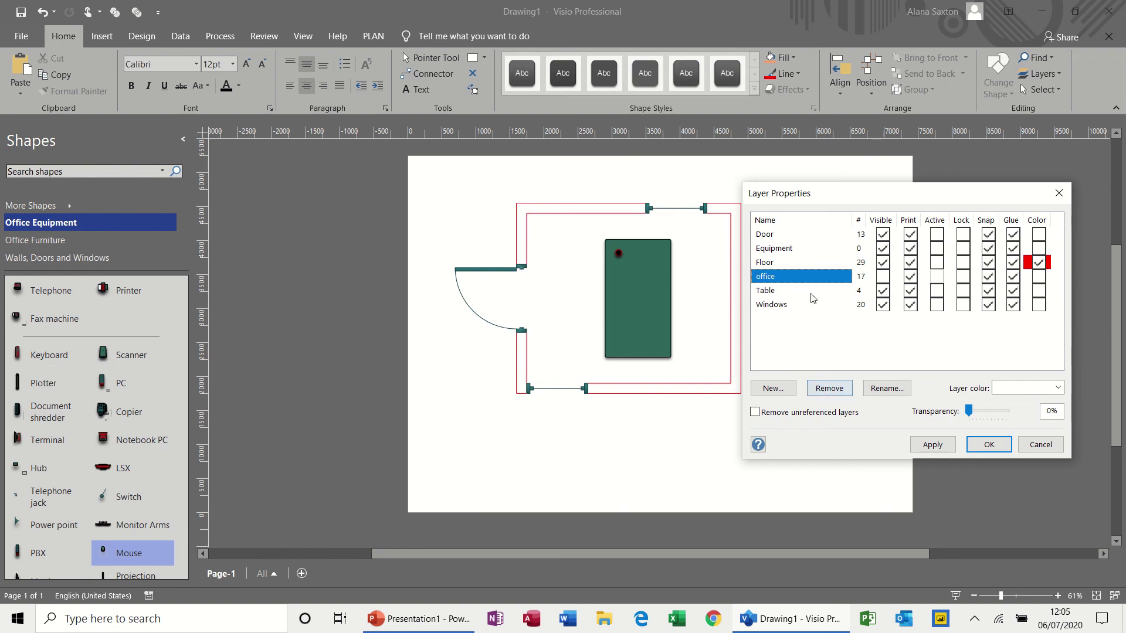
{"action": "left_click", "coordinate": [793, 250]}
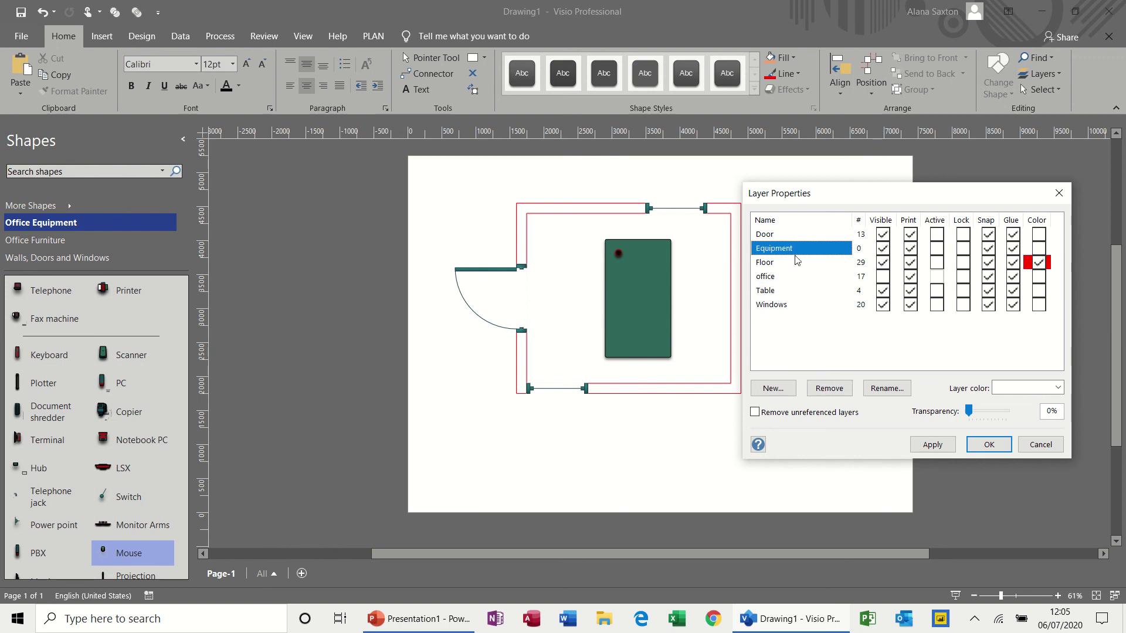
{"action": "left_click", "coordinate": [825, 390]}
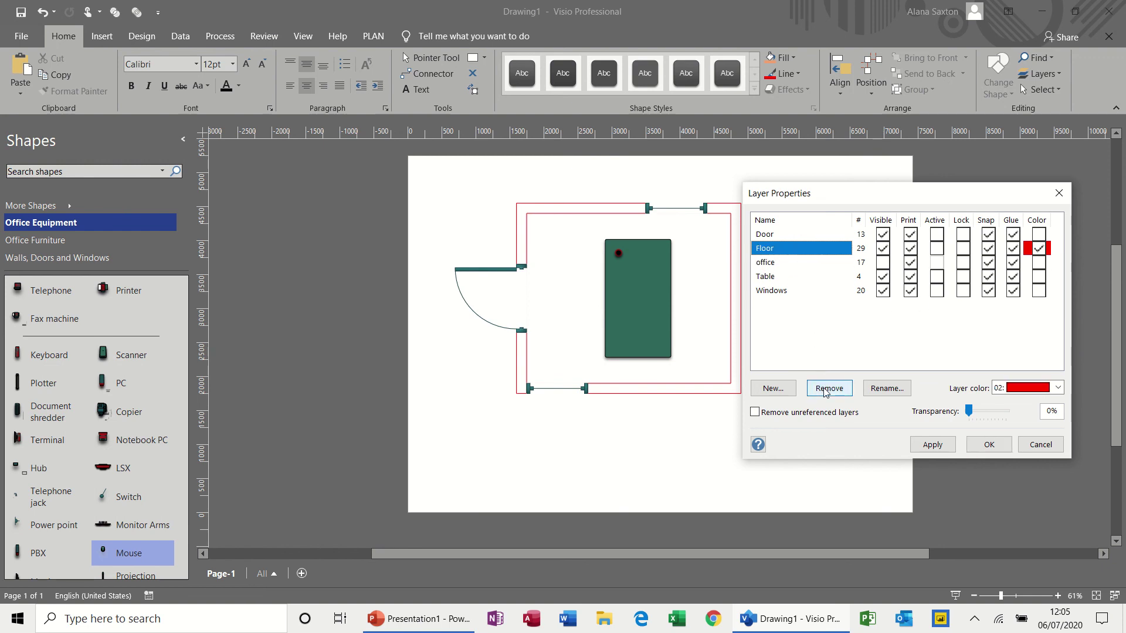
Hide the Table layer, then make the office and Table layers visible again
{"action": "left_click", "coordinate": [883, 278]}
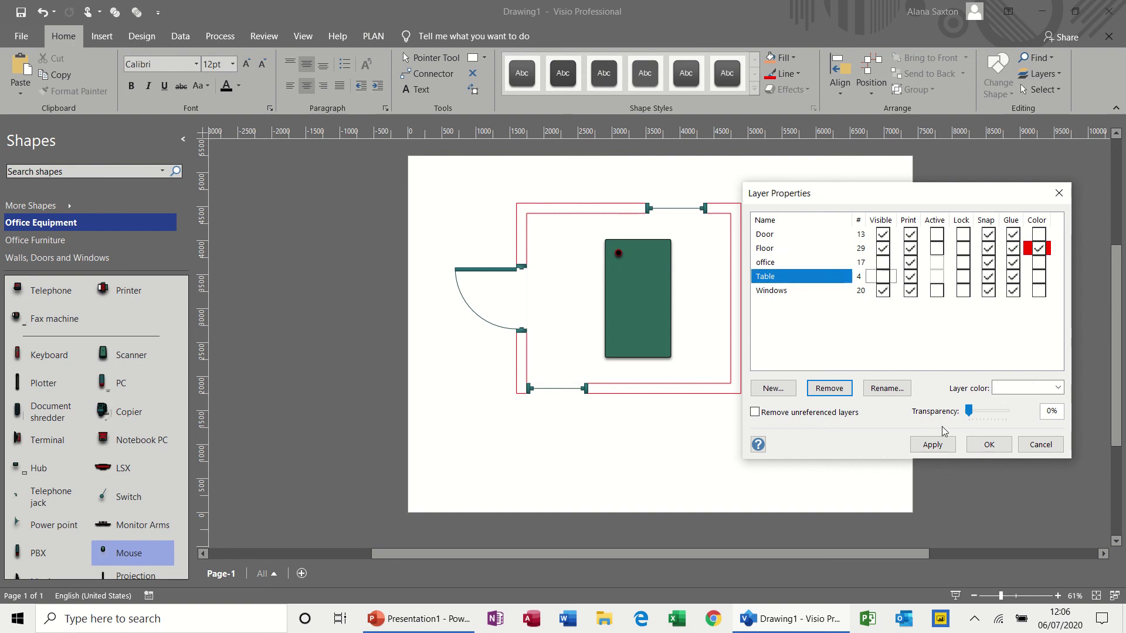
{"action": "left_click", "coordinate": [938, 445]}
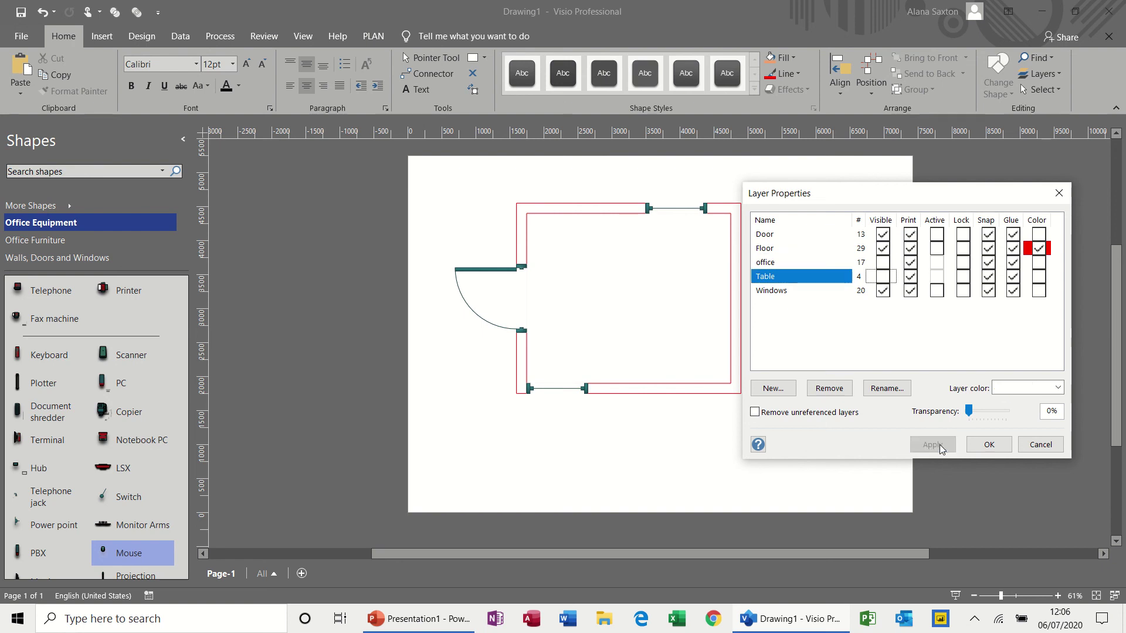
{"action": "left_click", "coordinate": [884, 263]}
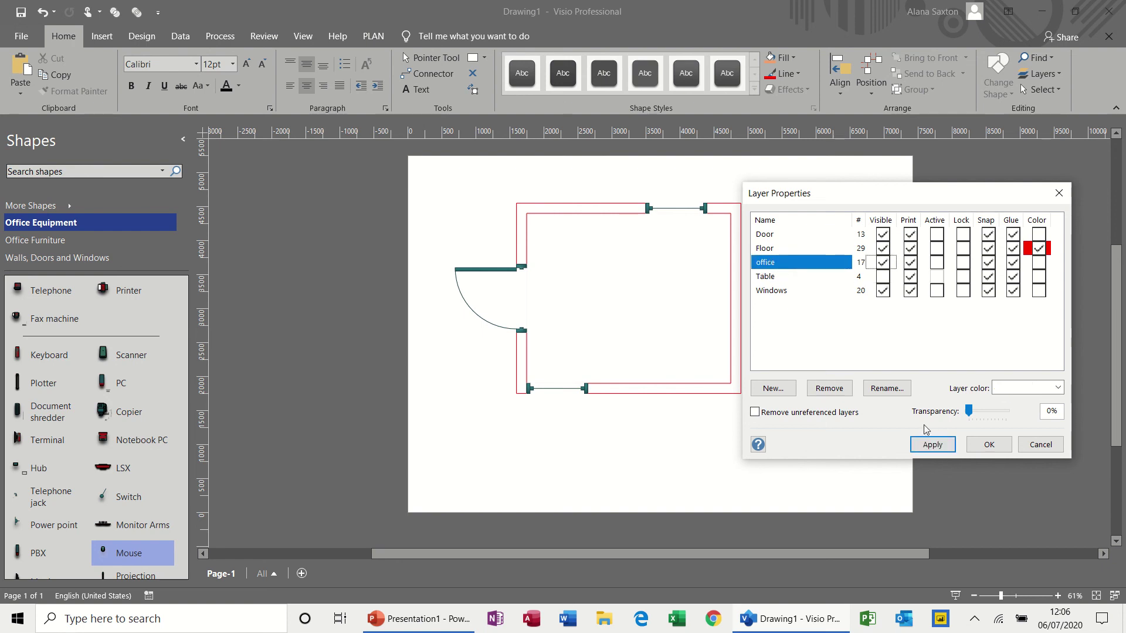
{"action": "left_click", "coordinate": [928, 444]}
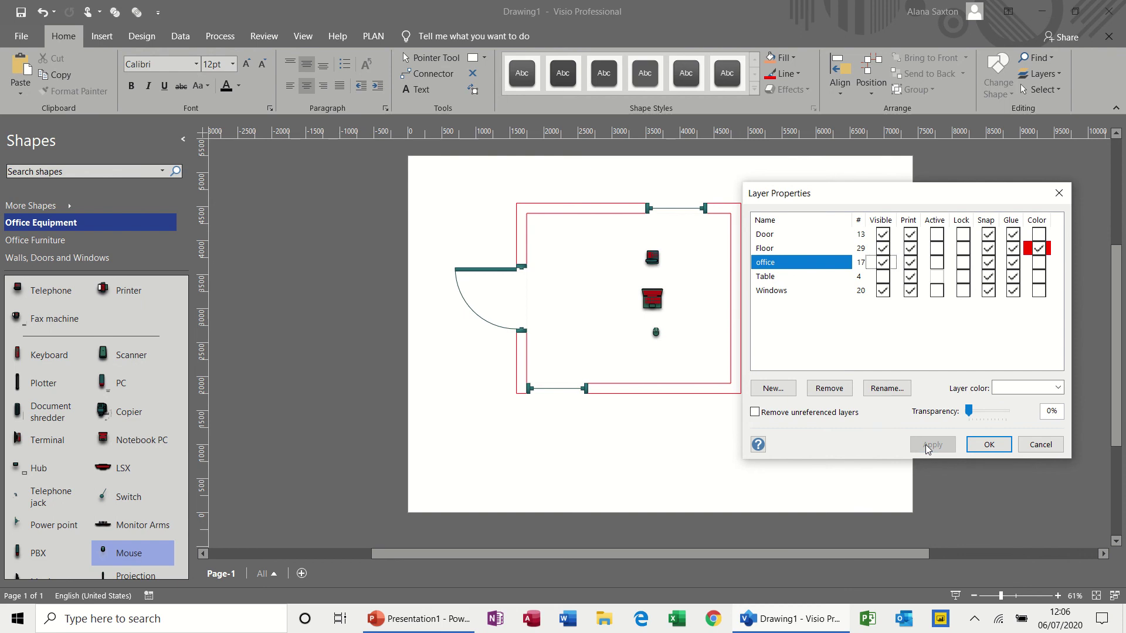
{"action": "left_click", "coordinate": [884, 276]}
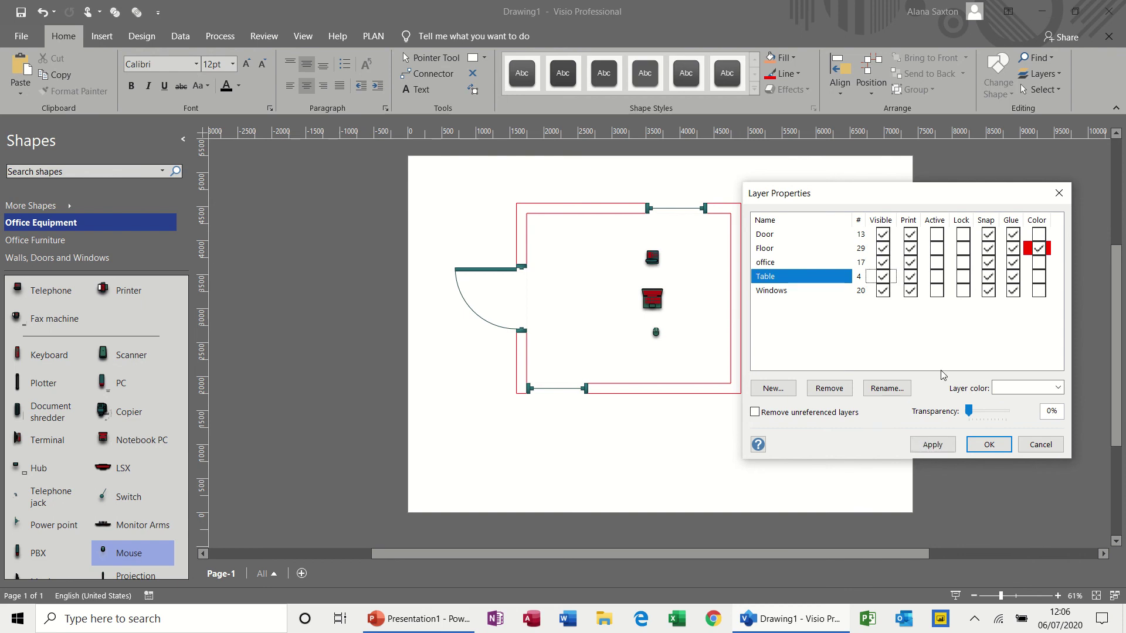
{"action": "left_click", "coordinate": [930, 446]}
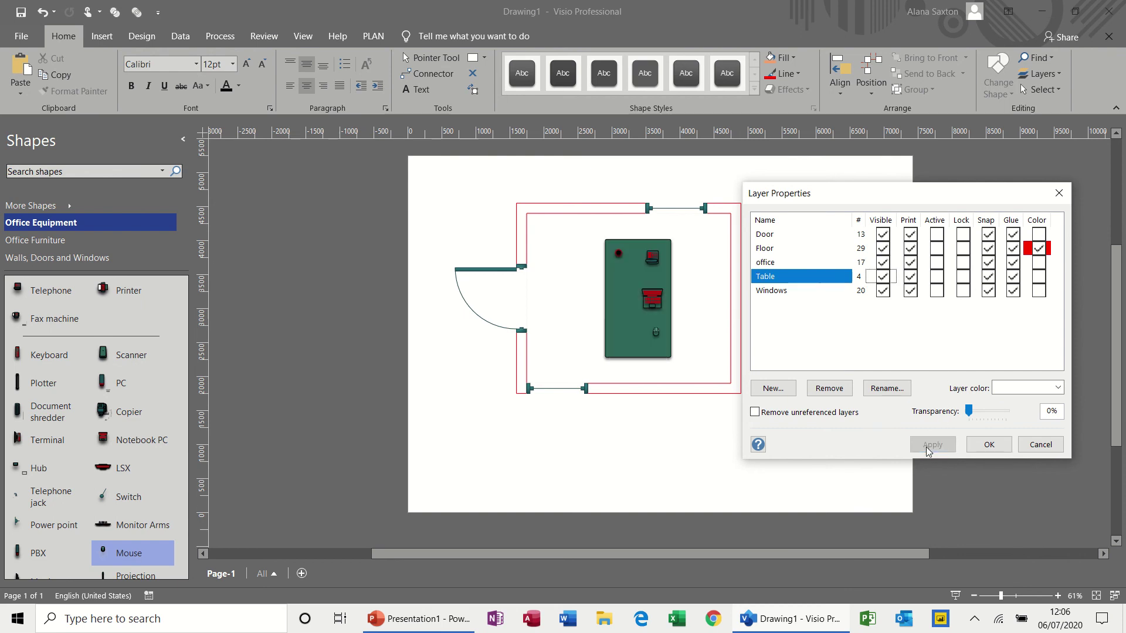
Turn on layer colour for the office layer and set it to 04 blue
{"action": "left_click", "coordinate": [1044, 265]}
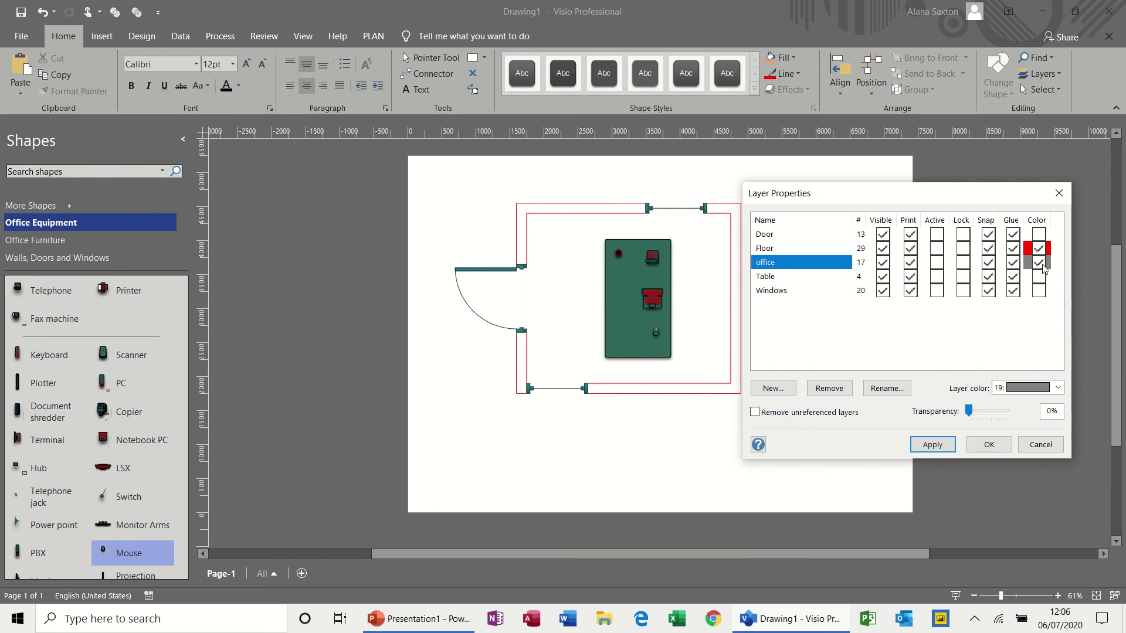
{"action": "left_click", "coordinate": [1058, 387]}
{"action": "left_click", "coordinate": [1059, 403]}
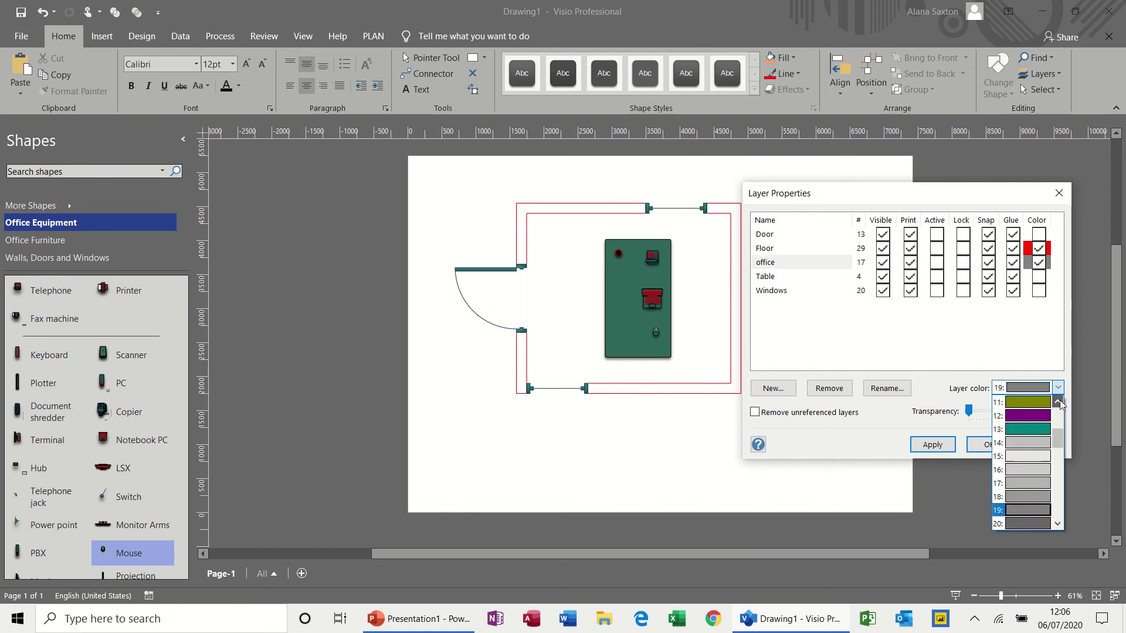
{"action": "left_click", "coordinate": [1058, 402]}
{"action": "left_click", "coordinate": [1028, 444]}
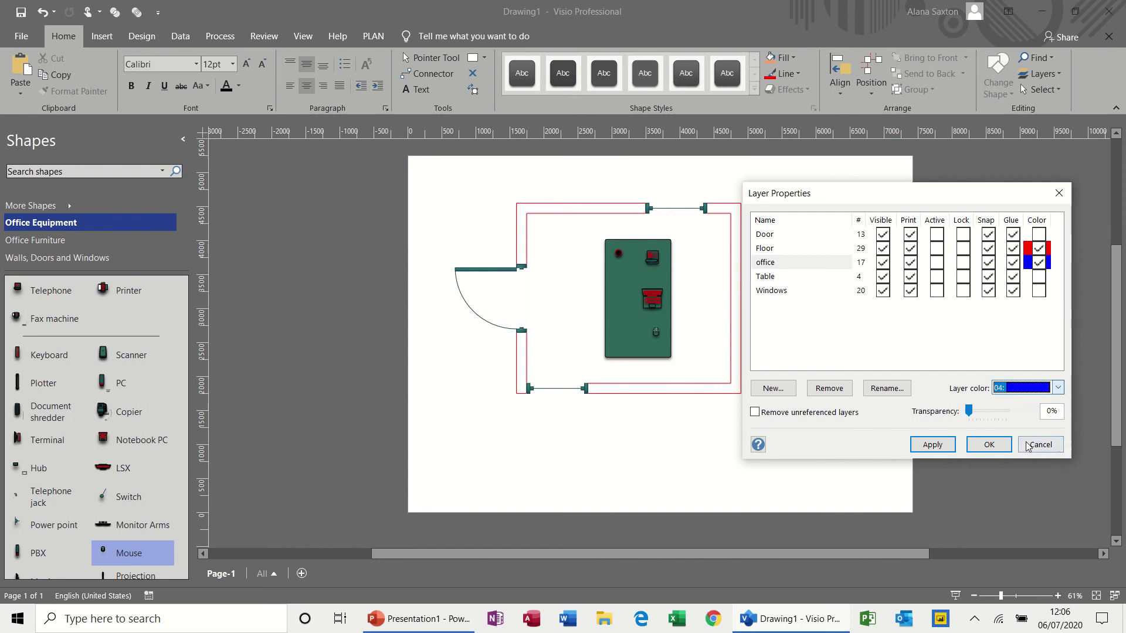
Turn on layer colour for the Table layer and set it to 05 yellow
{"action": "left_click", "coordinate": [1037, 277]}
{"action": "left_click", "coordinate": [1058, 389]}
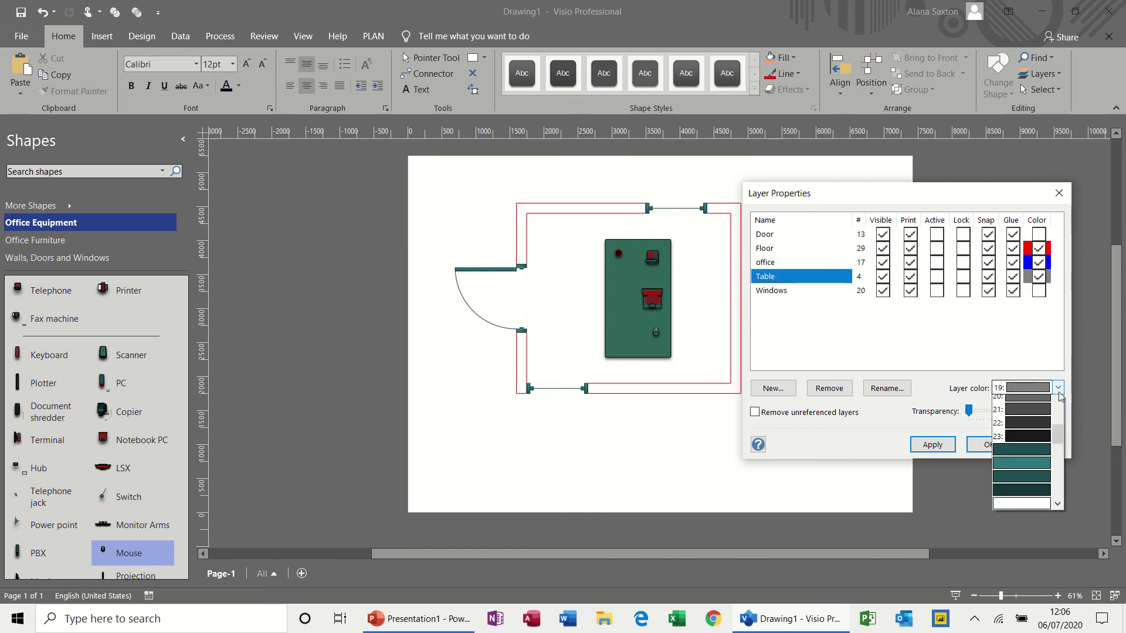
{"action": "left_click", "coordinate": [1058, 403]}
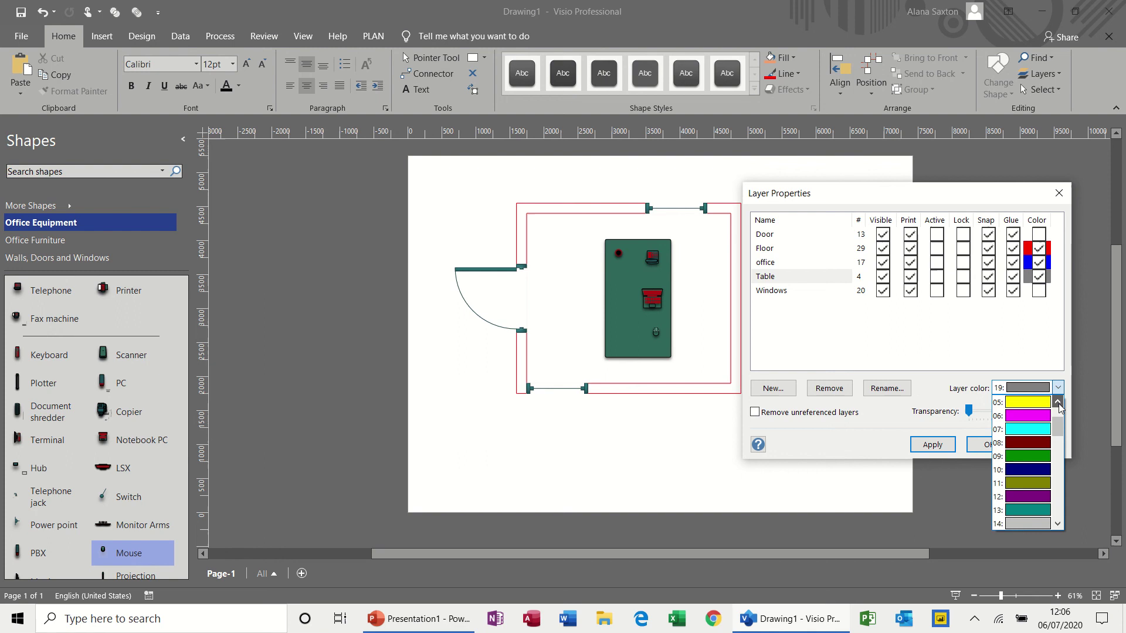
{"action": "left_click", "coordinate": [1058, 404]}
{"action": "left_click", "coordinate": [1026, 470]}
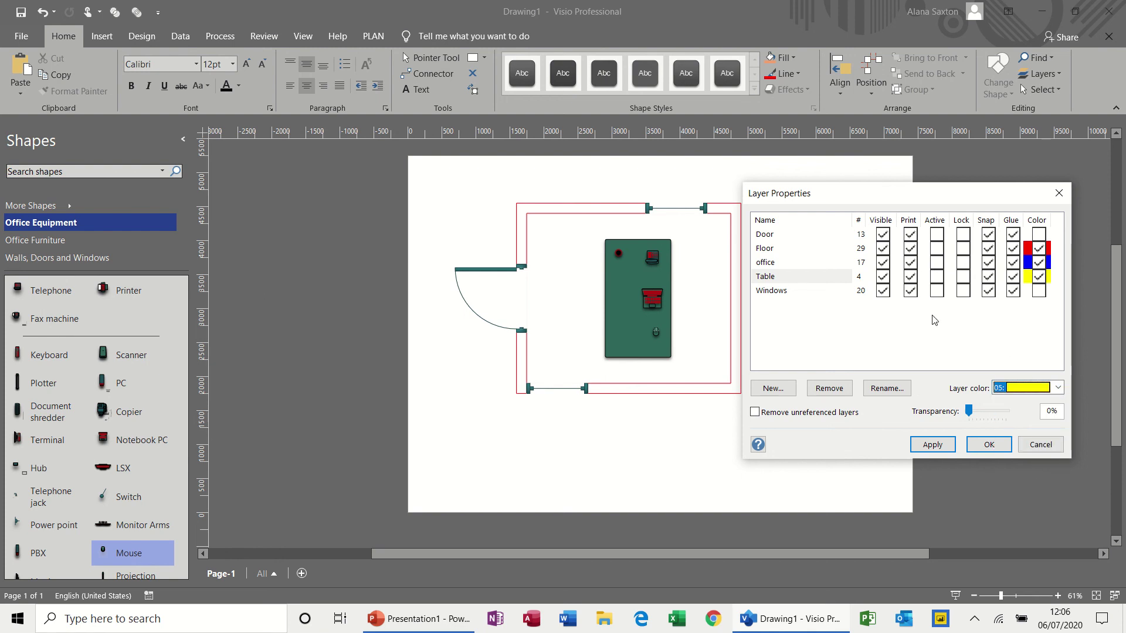
Hide and re-show the Table layer, applying each change to refresh the colours
{"action": "left_click", "coordinate": [883, 277]}
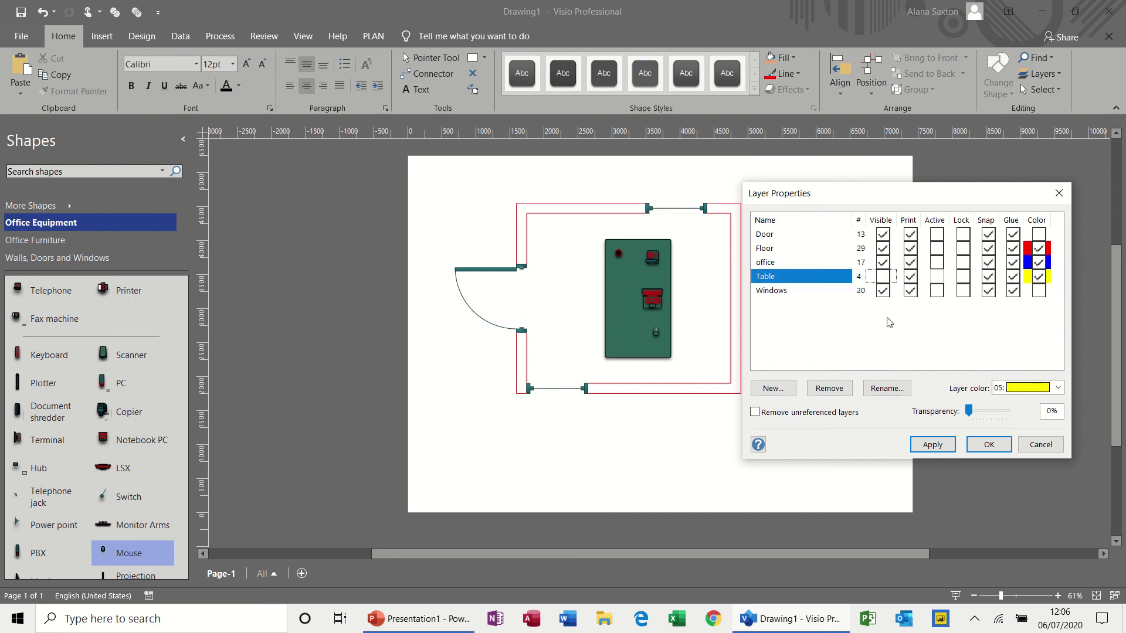
{"action": "left_click", "coordinate": [936, 446]}
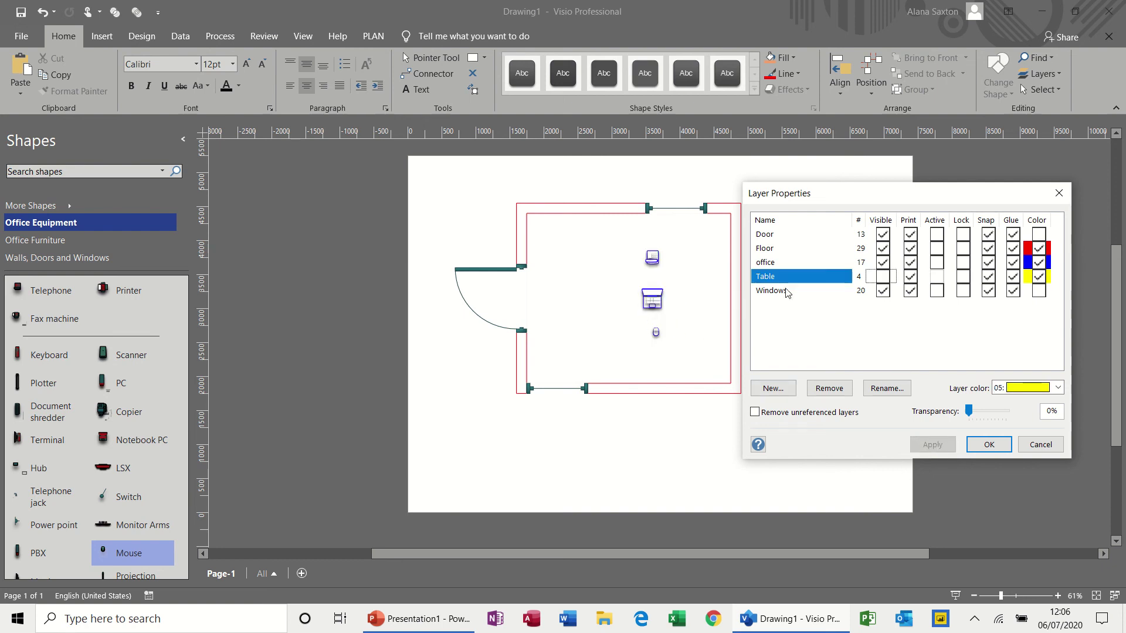
{"action": "left_click", "coordinate": [883, 278]}
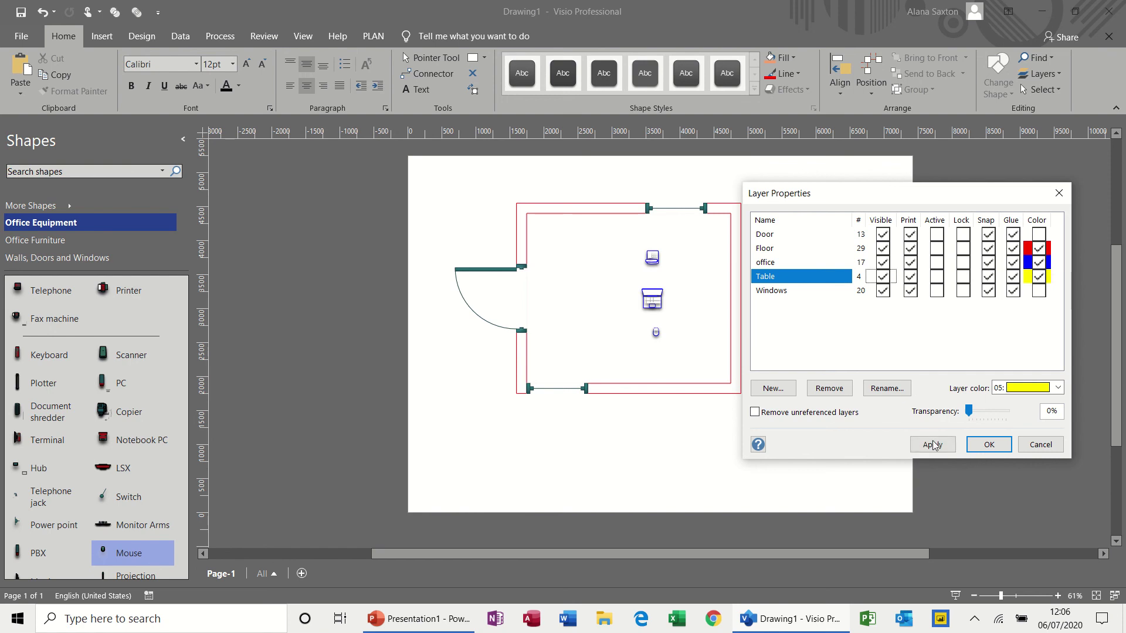
{"action": "left_click", "coordinate": [933, 447]}
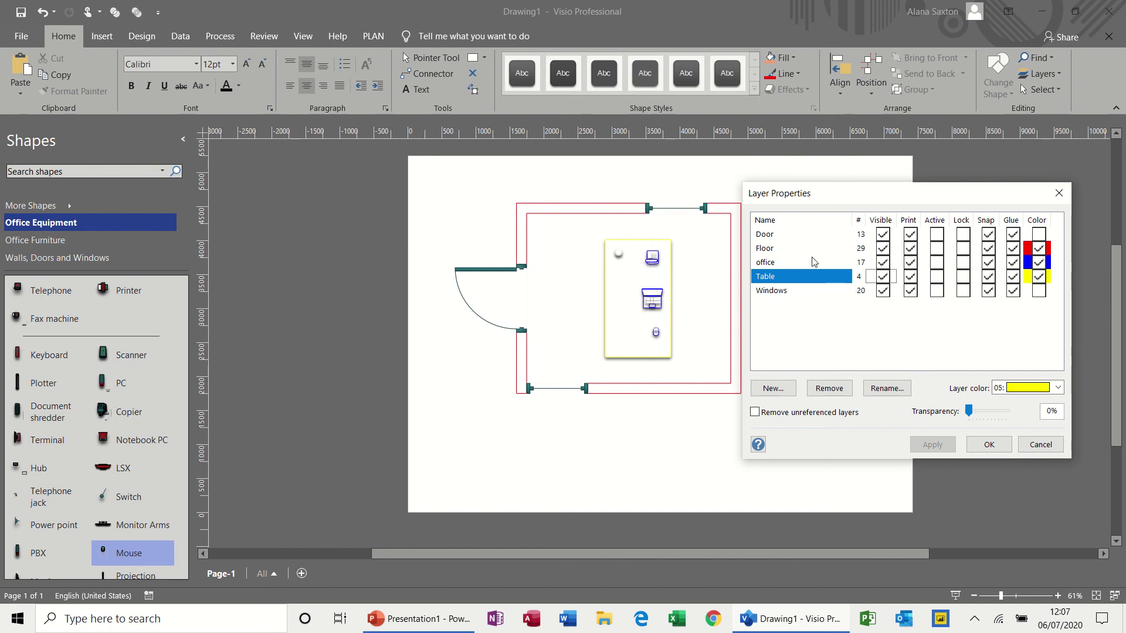
Lock the Table and office layers, apply, and close Layer Properties with OK
{"action": "left_click", "coordinate": [964, 277]}
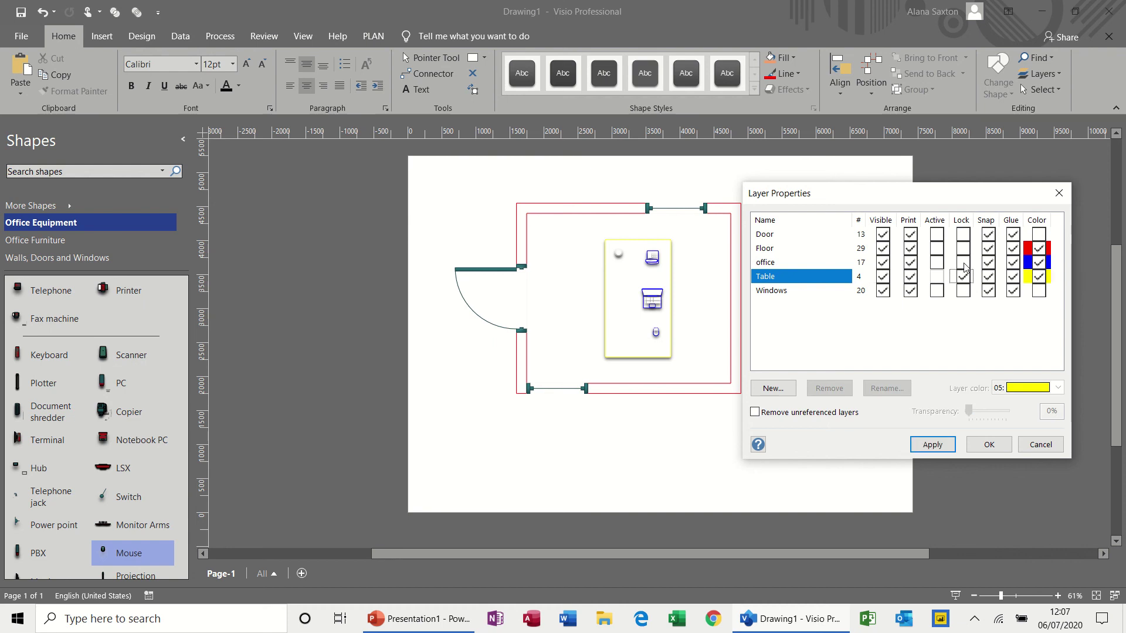
{"action": "left_click", "coordinate": [964, 264]}
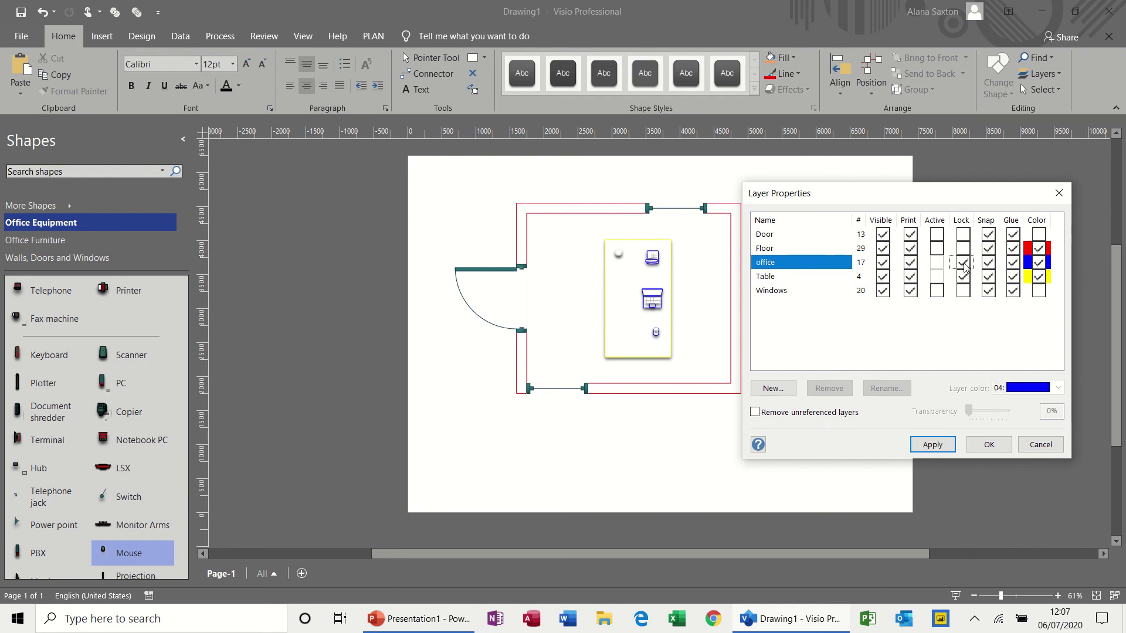
{"action": "left_click", "coordinate": [931, 445]}
{"action": "left_click", "coordinate": [995, 444]}
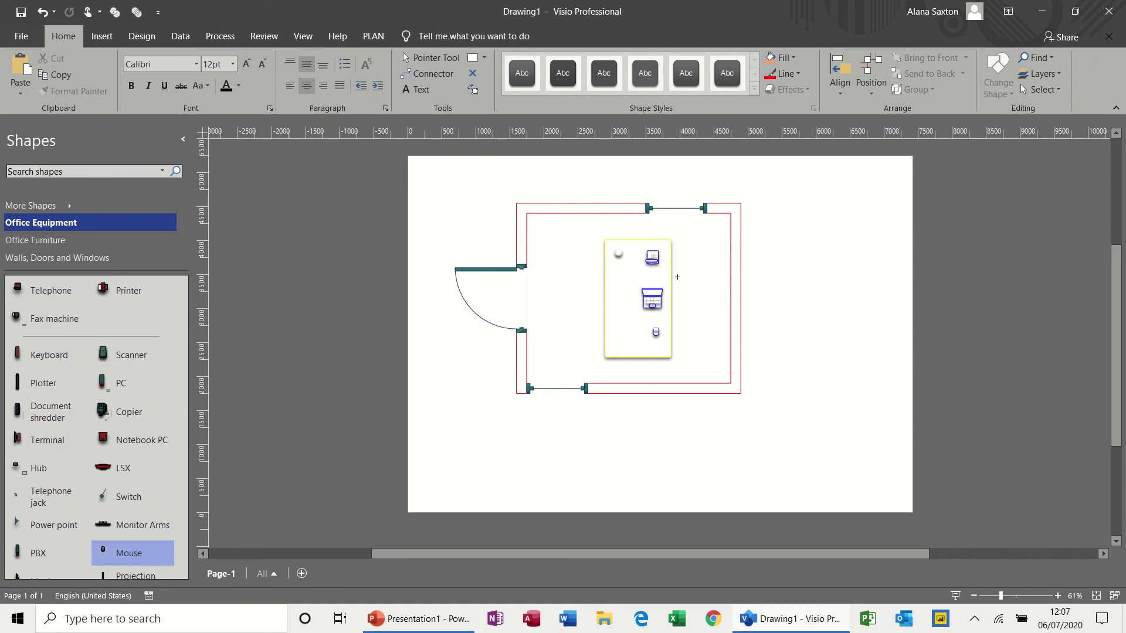
{"action": "left_click_drag", "start_coordinate": [617, 240], "coordinate": [641, 271]}
{"action": "mouse_move", "coordinate": [591, 212]}
{"action": "left_mouse_down"}
{"action": "mouse_move", "coordinate": [586, 224]}
{"action": "mouse_move", "coordinate": [590, 208]}
{"action": "left_mouse_up"}
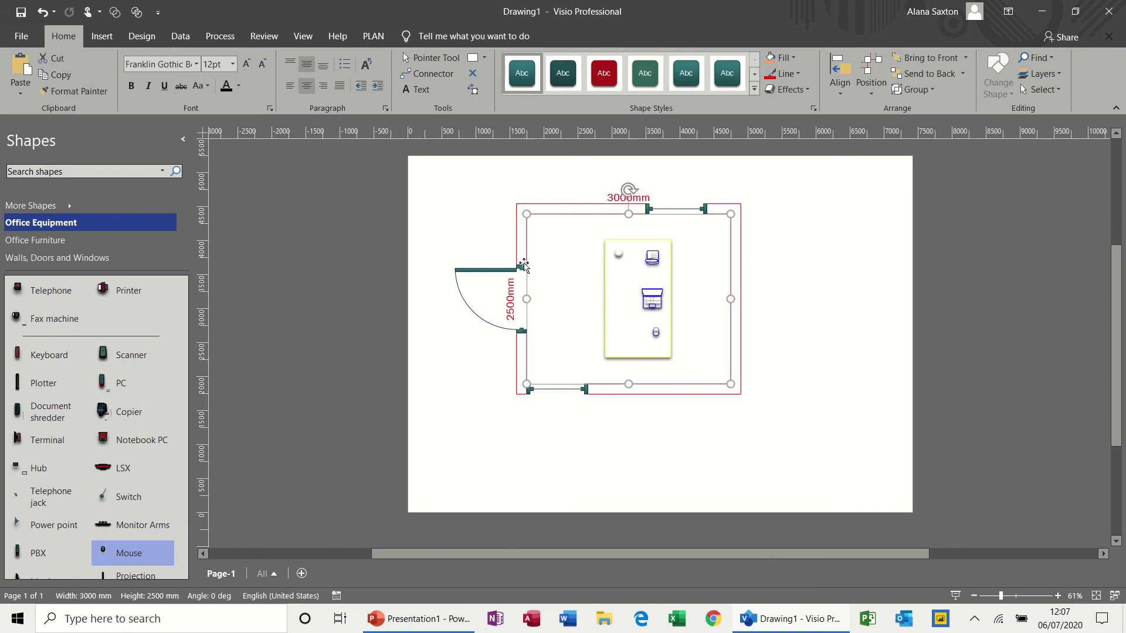
{"action": "left_click_drag", "start_coordinate": [509, 270], "coordinate": [509, 270]}
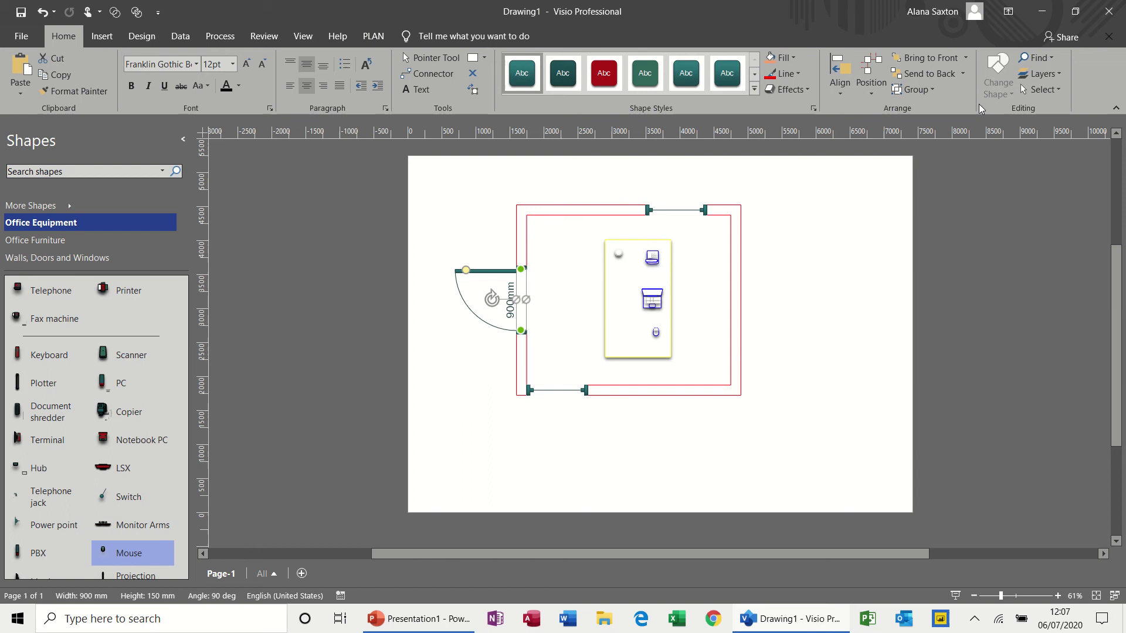
{"action": "left_click", "coordinate": [1063, 72]}
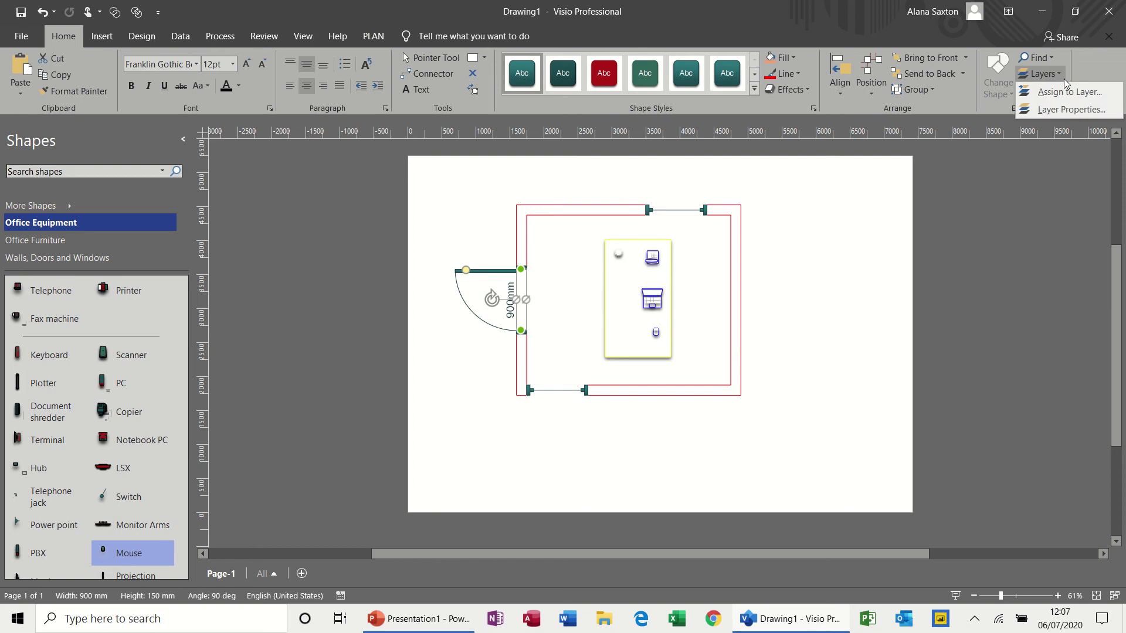
{"action": "left_click", "coordinate": [1048, 108]}
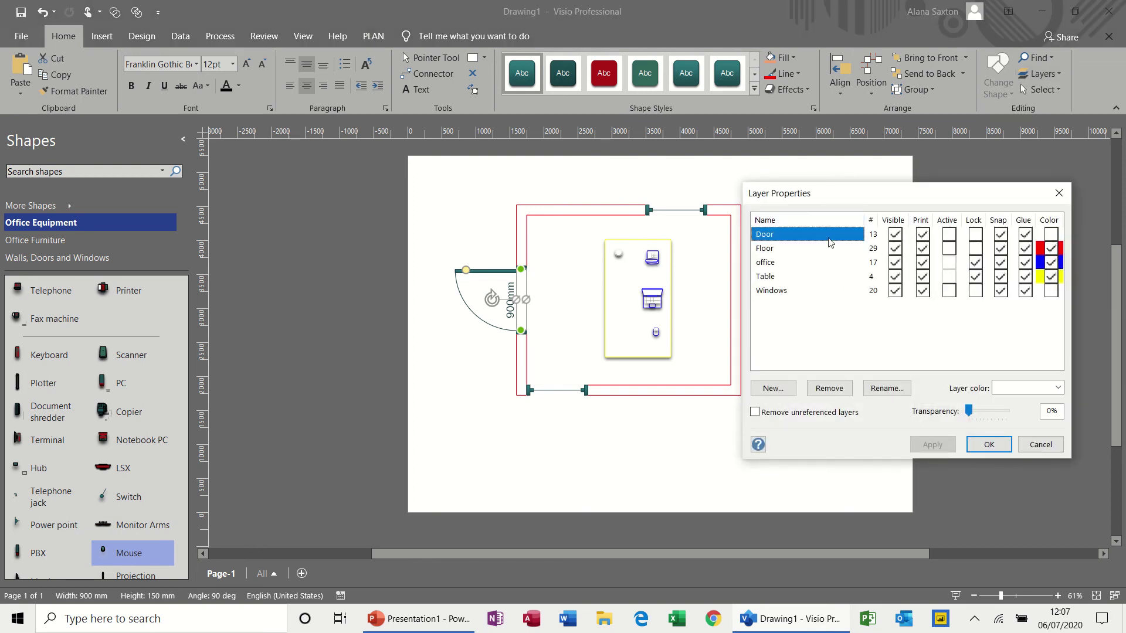
{"action": "left_click", "coordinate": [995, 447]}
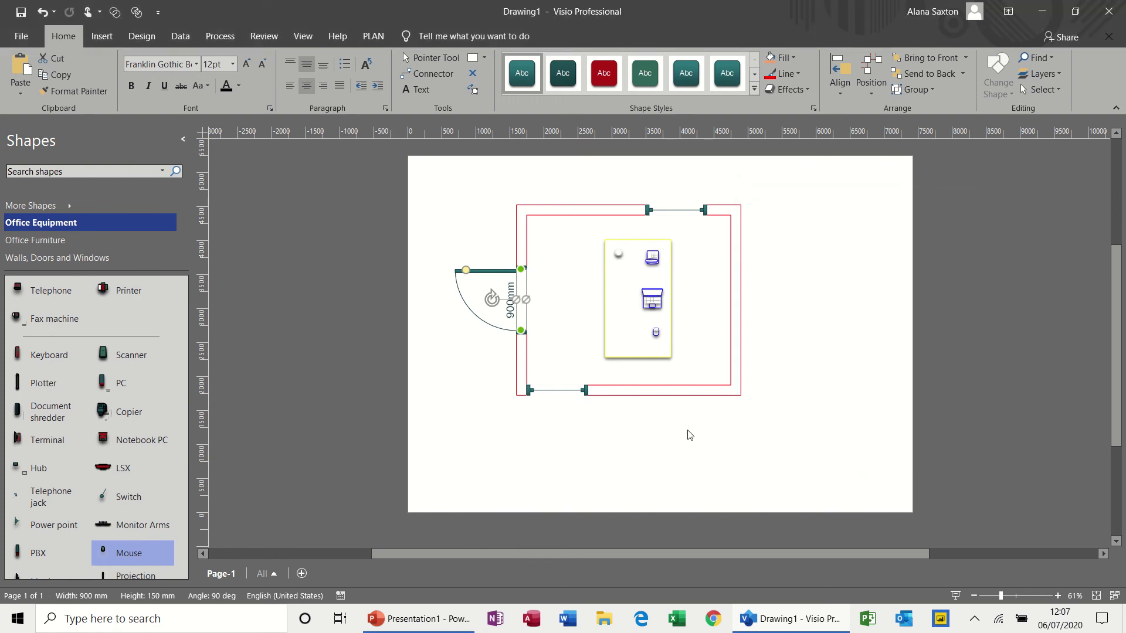
Place a scanner below the room and a Space shape to its right, then review layers and cancel
{"action": "left_click_drag", "start_coordinate": [121, 355], "coordinate": [493, 448]}
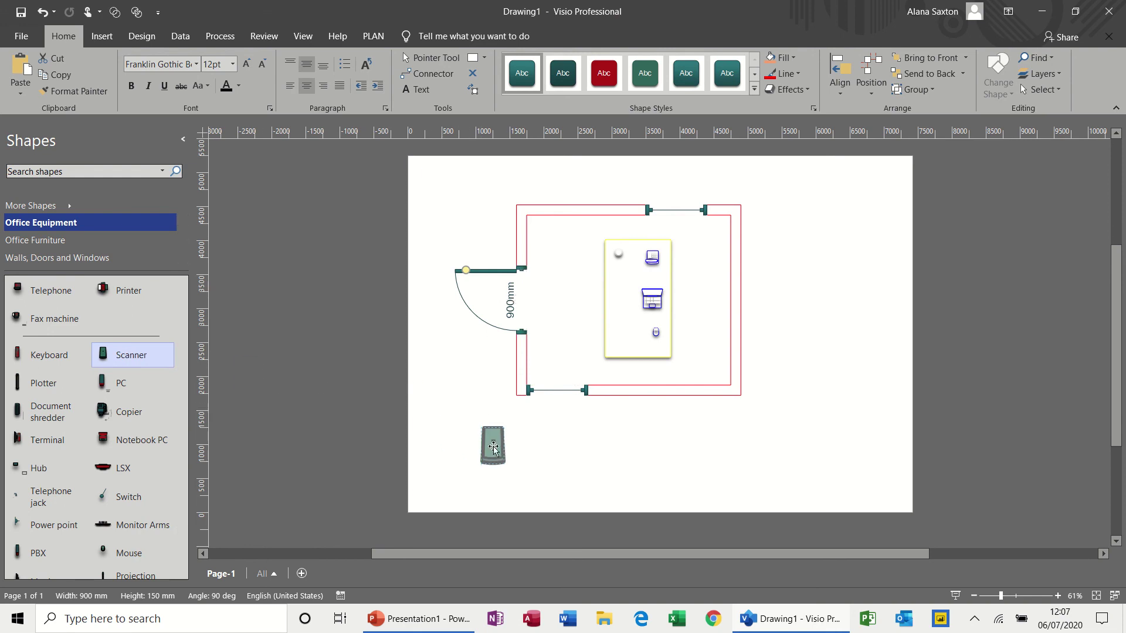
{"action": "left_click", "coordinate": [69, 258]}
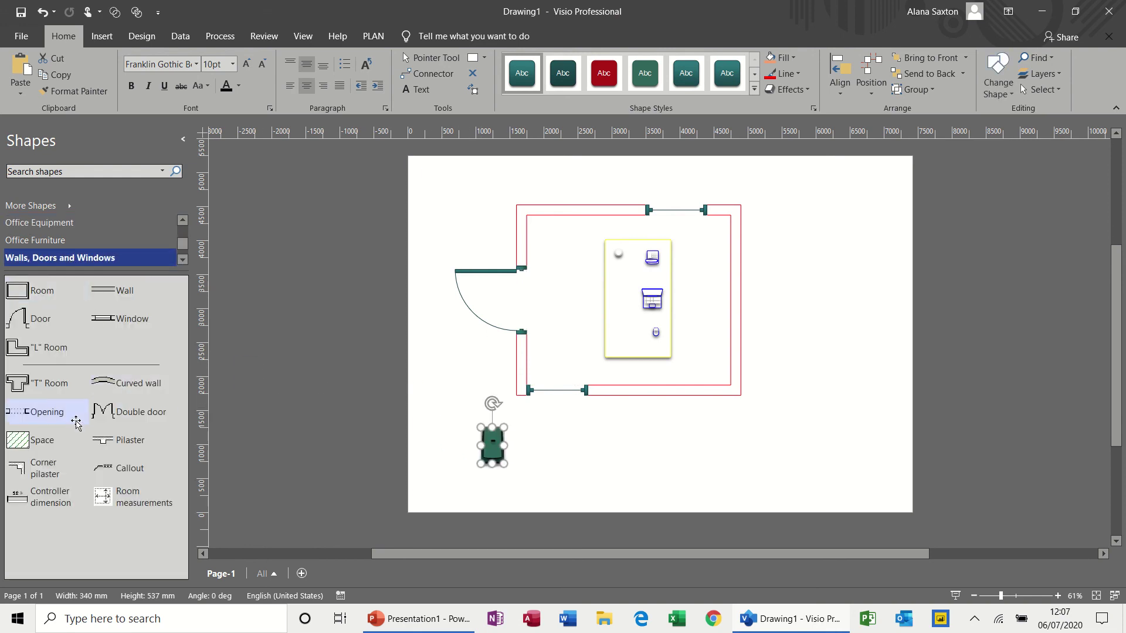
{"action": "left_click_drag", "start_coordinate": [44, 439], "coordinate": [850, 348]}
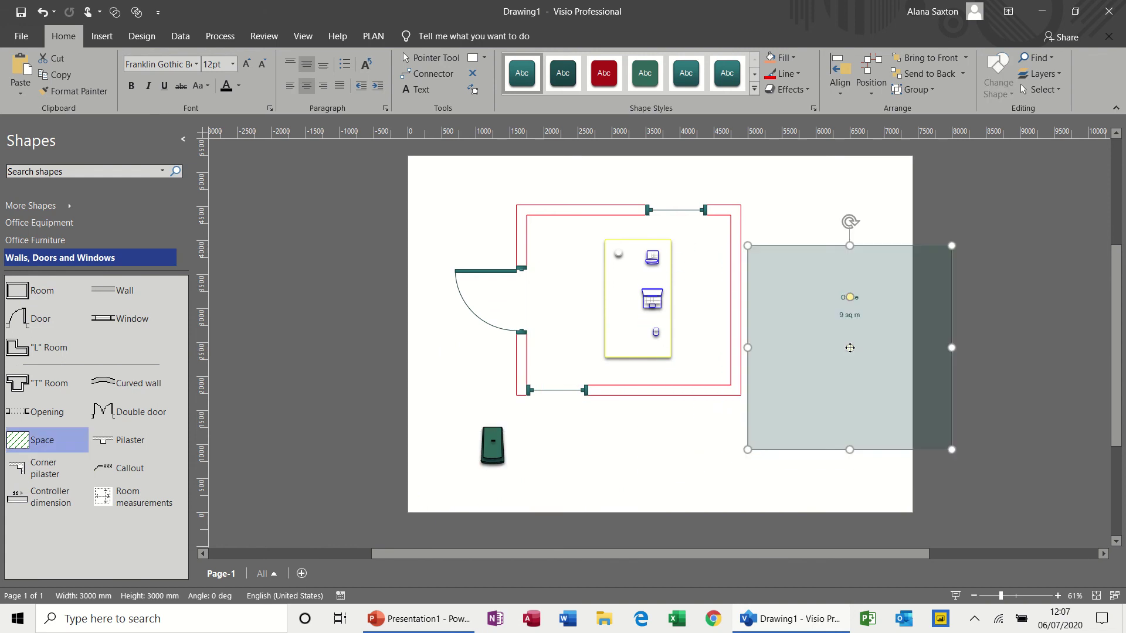
{"action": "left_click", "coordinate": [1055, 77]}
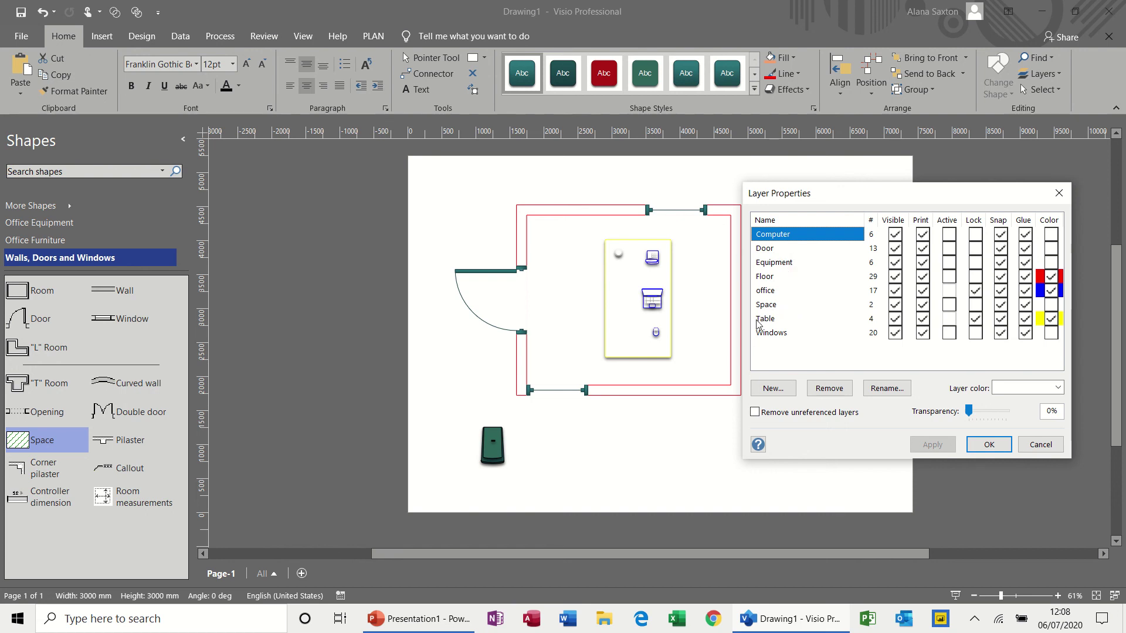
{"action": "left_click", "coordinate": [1041, 445]}
Delete the Space and scanner shapes, then reopen Layer Properties
{"action": "key", "text": "Delete"}
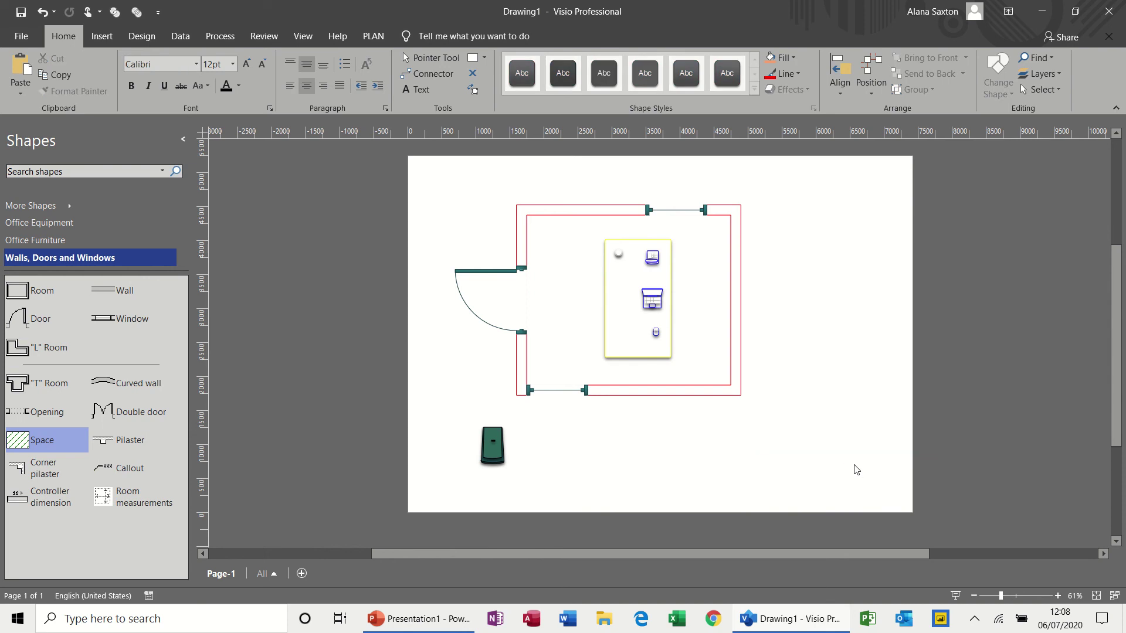
{"action": "left_click", "coordinate": [492, 460]}
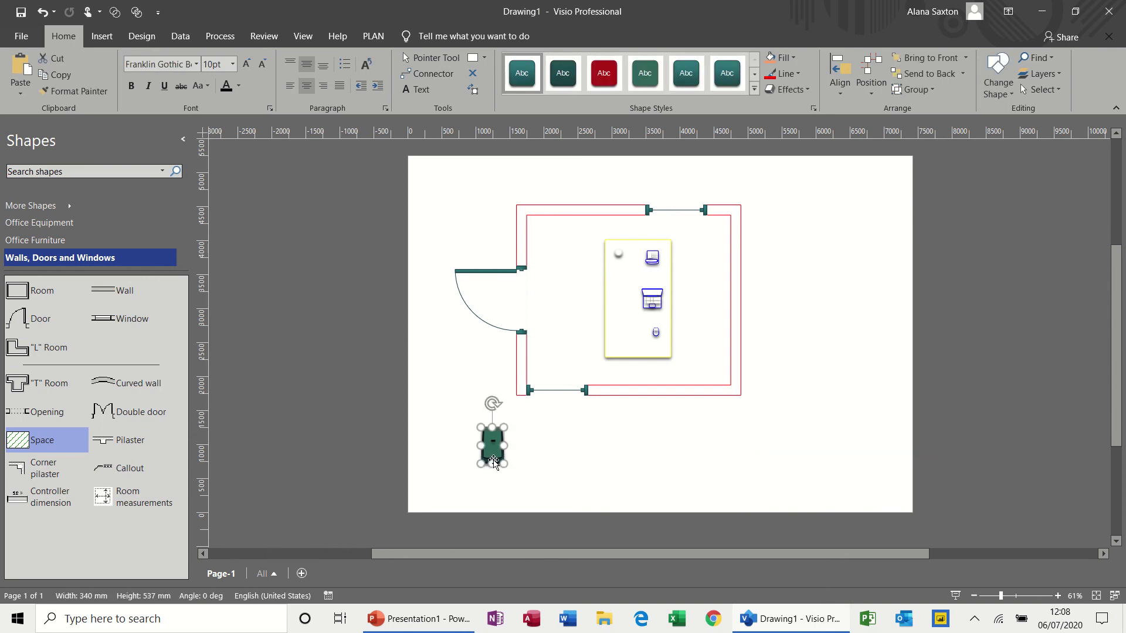
{"action": "key", "text": "Delete"}
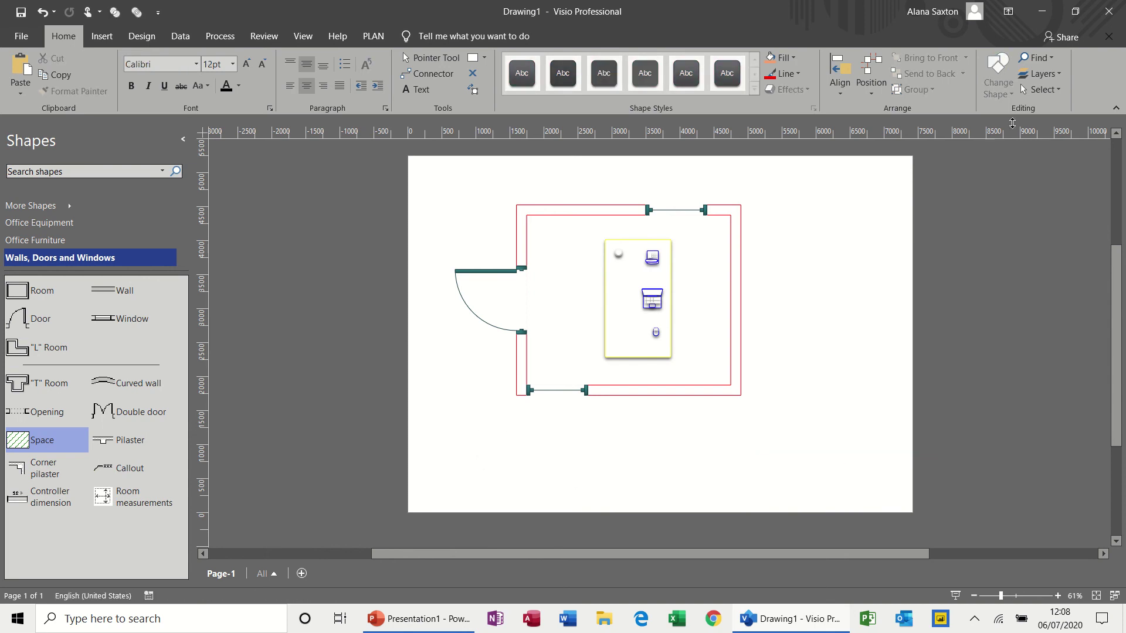
{"action": "left_click", "coordinate": [1057, 75]}
{"action": "left_click", "coordinate": [1050, 109]}
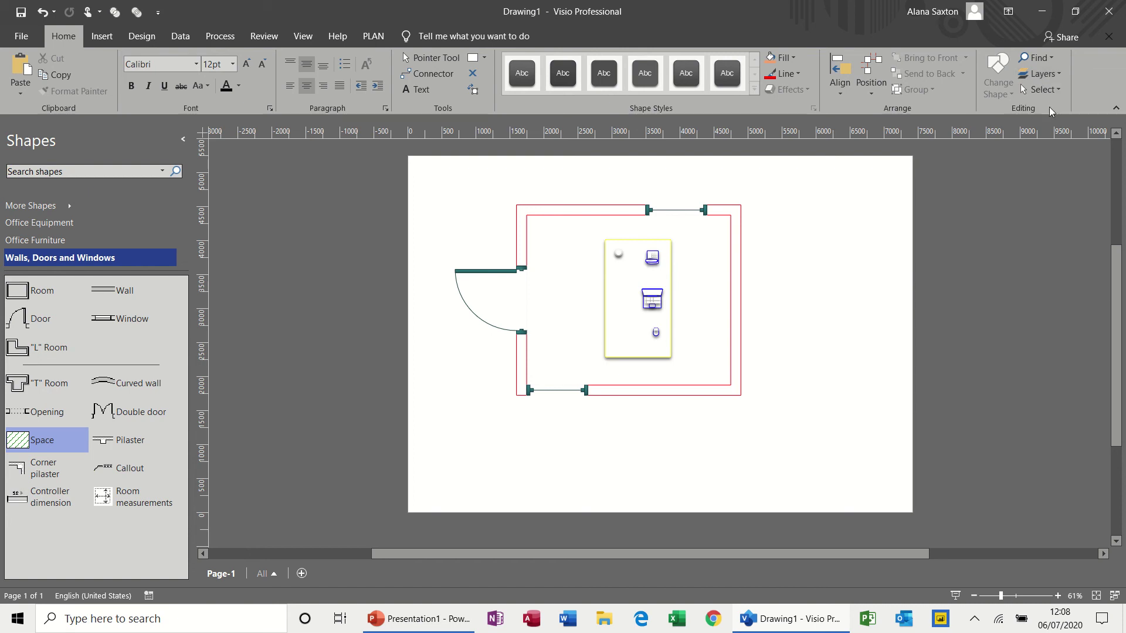